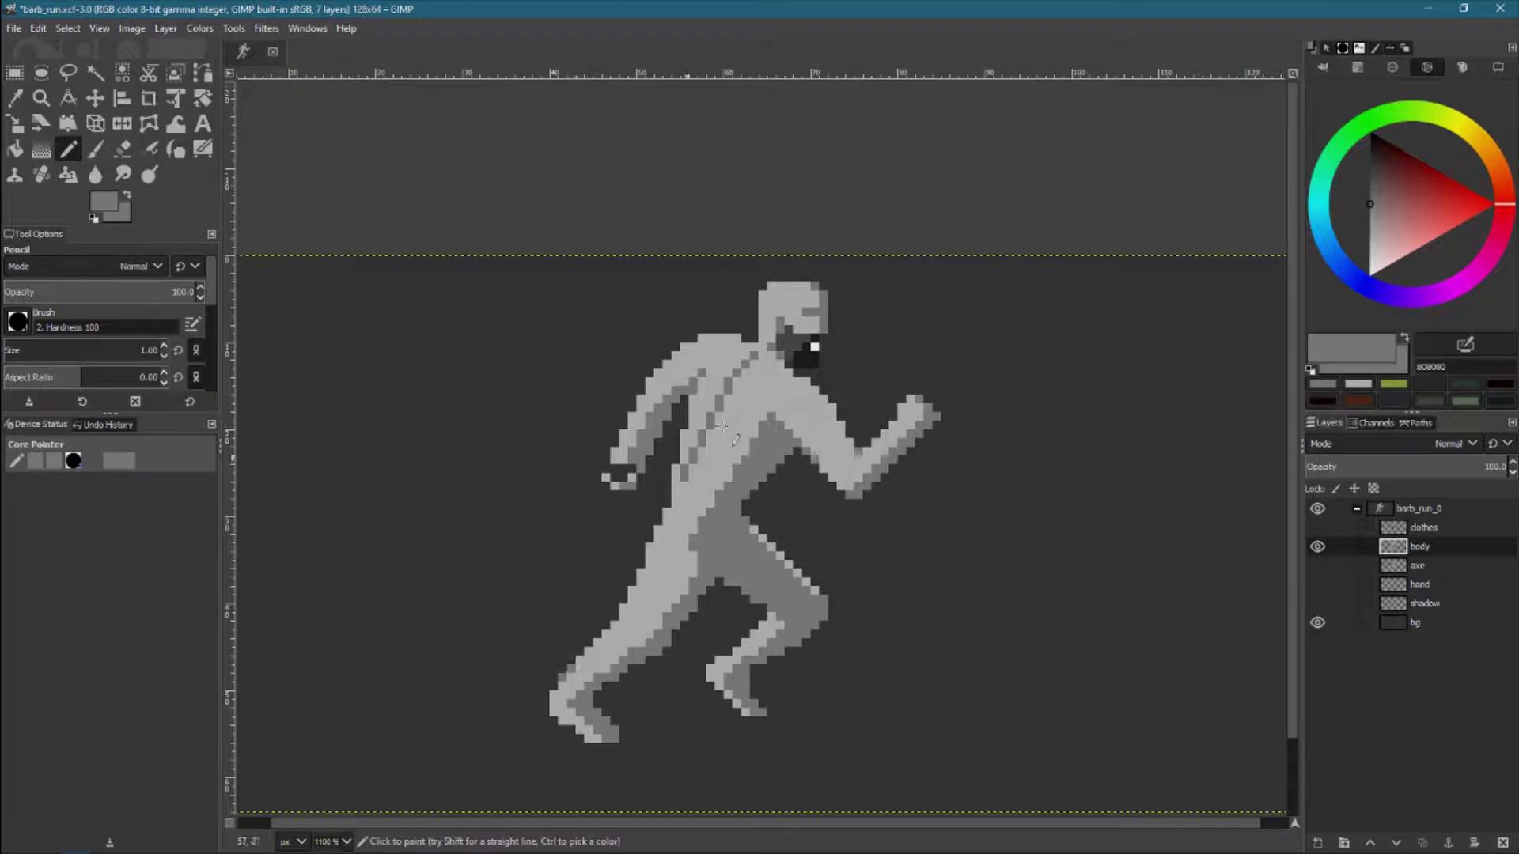
# Reshape the rear leg's ankle, heel and foot with light-grey and mid-grey pixels, erasing the excess
pyautogui.click(566, 667)
pyautogui.keyDown('ctrl'); pyautogui.click(586, 672); pyautogui.keyUp('ctrl')
pyautogui.keyDown('ctrl'); pyautogui.click(594, 656); pyautogui.keyUp('ctrl')
pyautogui.hotkey('shift', 'e')
pyautogui.press('n')
pyautogui.keyDown('ctrl'); pyautogui.click(599, 647); pyautogui.keyUp('ctrl')
pyautogui.click(570, 684)
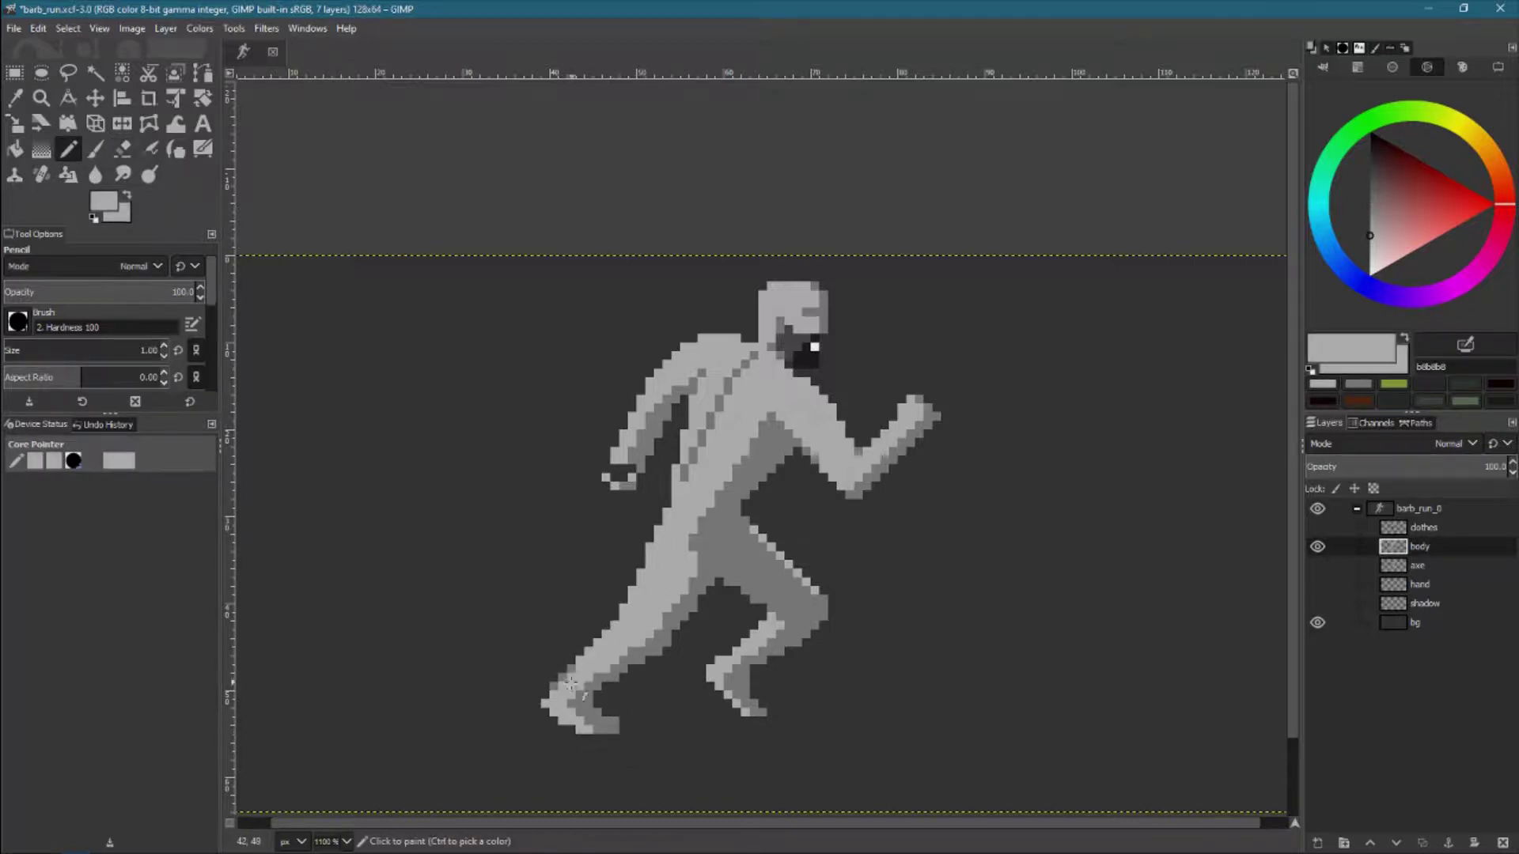
# Paint over the mid-grey lines on the back and shoulder with light grey
pyautogui.moveTo(712, 503); pyautogui.dragTo(700, 550)
pyautogui.moveTo(692, 463); pyautogui.dragTo(748, 356)
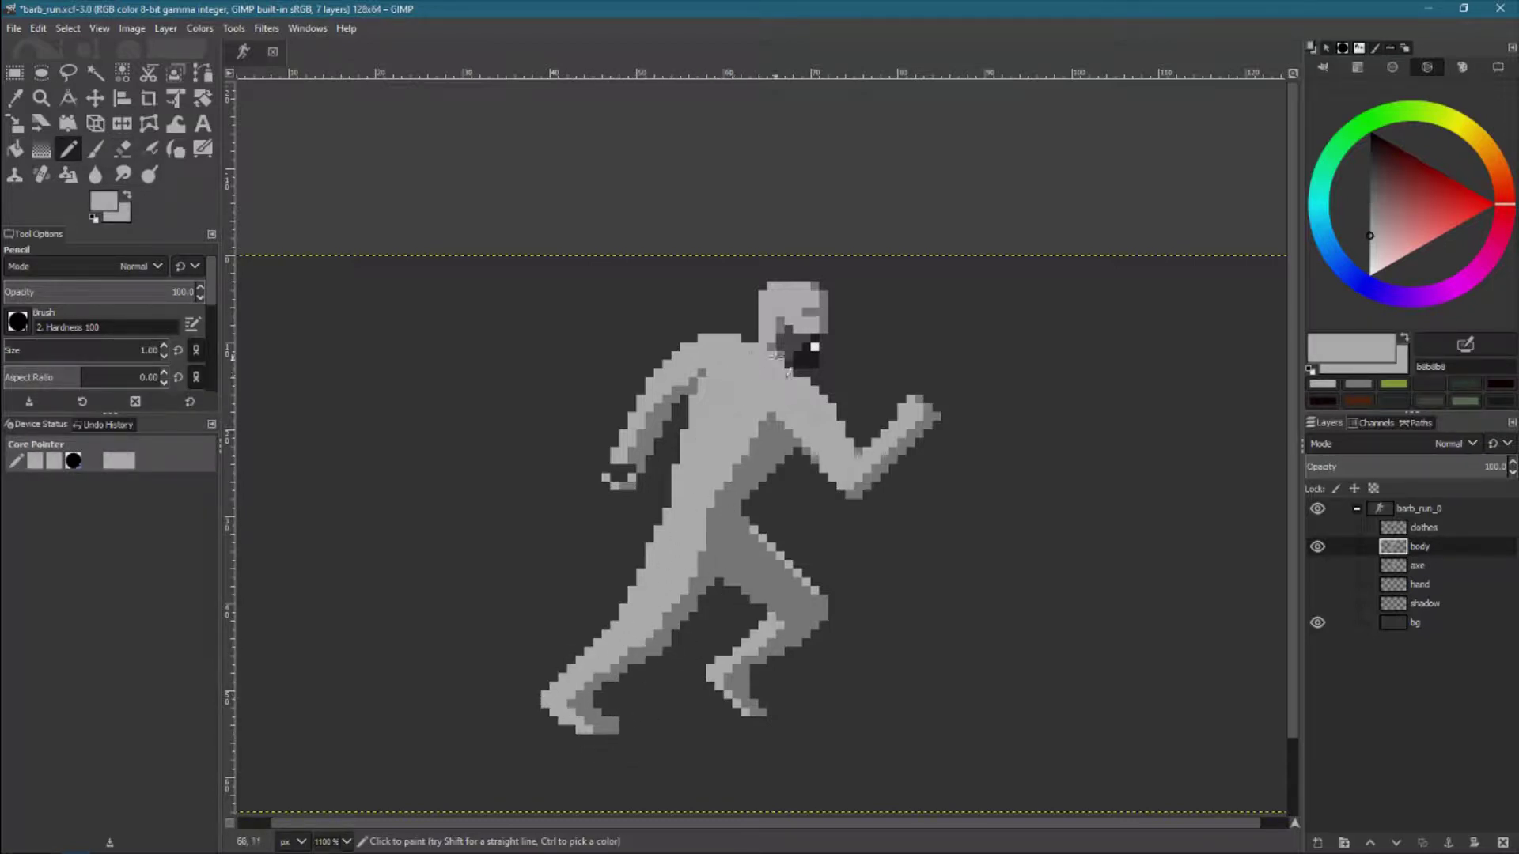
# Repaint the front leg with a dark-grey thigh and a mid-grey lower leg, erasing pixels around the foot
pyautogui.keyDown('ctrl'); pyautogui.click(756, 486); pyautogui.keyUp('ctrl')
pyautogui.moveTo(784, 546)
pyautogui.mouseDown()
pyautogui.moveTo(759, 581)
pyautogui.moveTo(807, 573)
pyautogui.moveTo(759, 554)
pyautogui.moveTo(796, 598)
pyautogui.moveTo(772, 660)
pyautogui.moveTo(723, 663)
pyautogui.moveTo(779, 637)
pyautogui.moveTo(775, 661)
pyautogui.moveTo(762, 617)
pyautogui.mouseUp()
pyautogui.keyDown('ctrl'); pyautogui.click(815, 589); pyautogui.keyUp('ctrl')
pyautogui.keyDown('shift'); pyautogui.click(736, 689); pyautogui.keyUp('shift')
pyautogui.hotkey('shift', 'e')
pyautogui.keyDown('ctrl'); pyautogui.click(762, 633); pyautogui.keyUp('ctrl')
pyautogui.press('n')
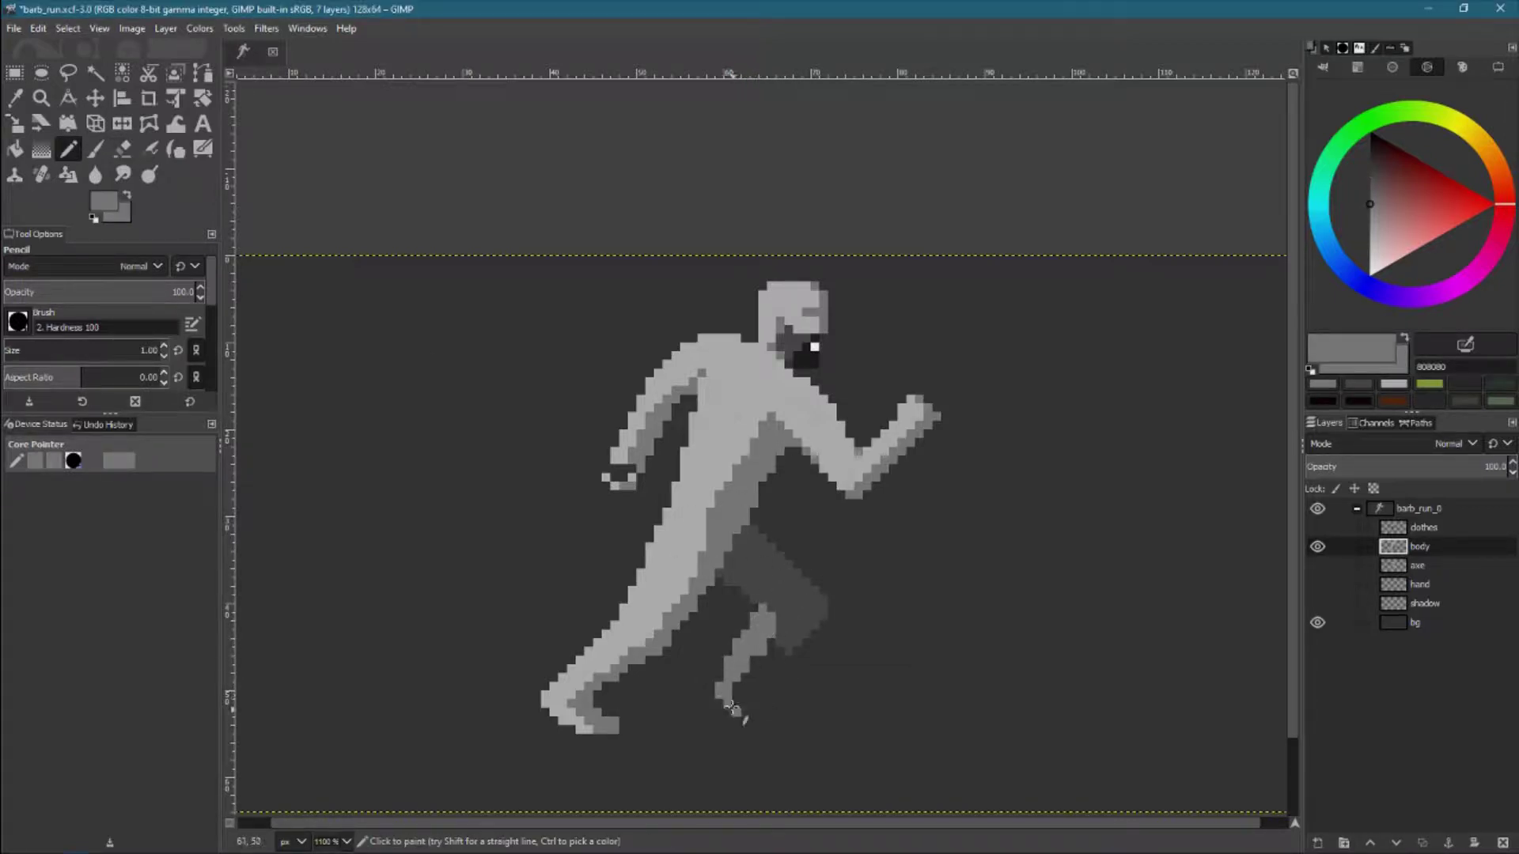
# Extend the front knee forward and shade the back of the calf and foot in dark grey
pyautogui.keyDown('ctrl'); pyautogui.click(775, 625); pyautogui.keyUp('ctrl')
pyautogui.moveTo(747, 716); pyautogui.dragTo(763, 637)
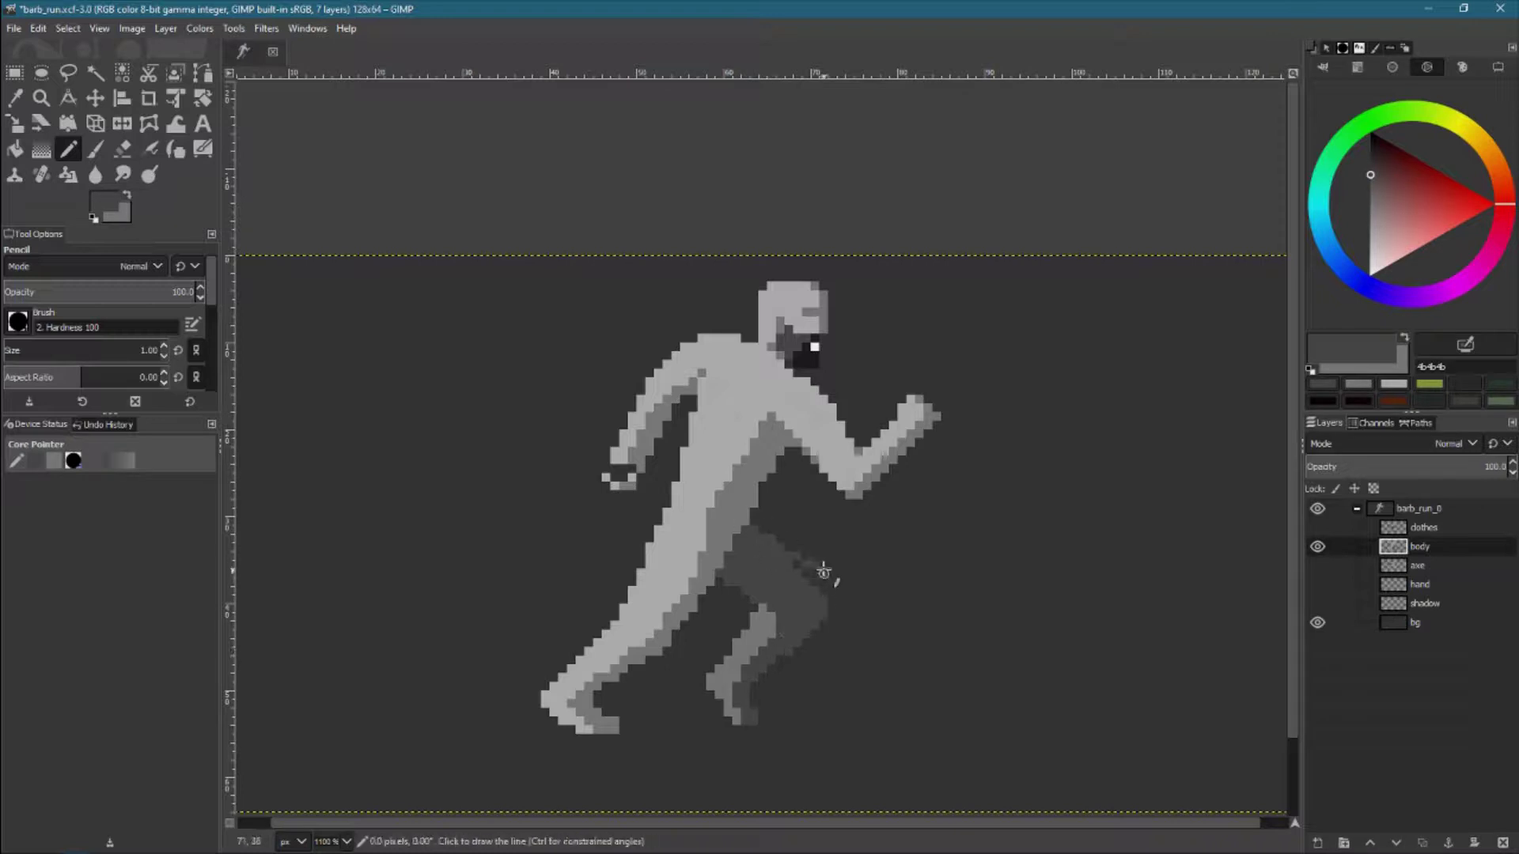
pyautogui.moveTo(827, 569)
pyautogui.mouseDown()
pyautogui.moveTo(770, 595)
pyautogui.moveTo(739, 625)
pyautogui.moveTo(711, 676)
pyautogui.moveTo(773, 695)
pyautogui.moveTo(766, 592)
pyautogui.moveTo(735, 655)
pyautogui.moveTo(738, 694)
pyautogui.moveTo(745, 648)
pyautogui.moveTo(756, 716)
pyautogui.mouseUp()
pyautogui.keyDown('ctrl'); pyautogui.click(734, 656); pyautogui.keyUp('ctrl')
pyautogui.keyDown('ctrl'); pyautogui.click(755, 656); pyautogui.keyUp('ctrl')
pyautogui.keyDown('ctrl'); pyautogui.click(767, 677); pyautogui.keyUp('ctrl')
pyautogui.click(772, 609)
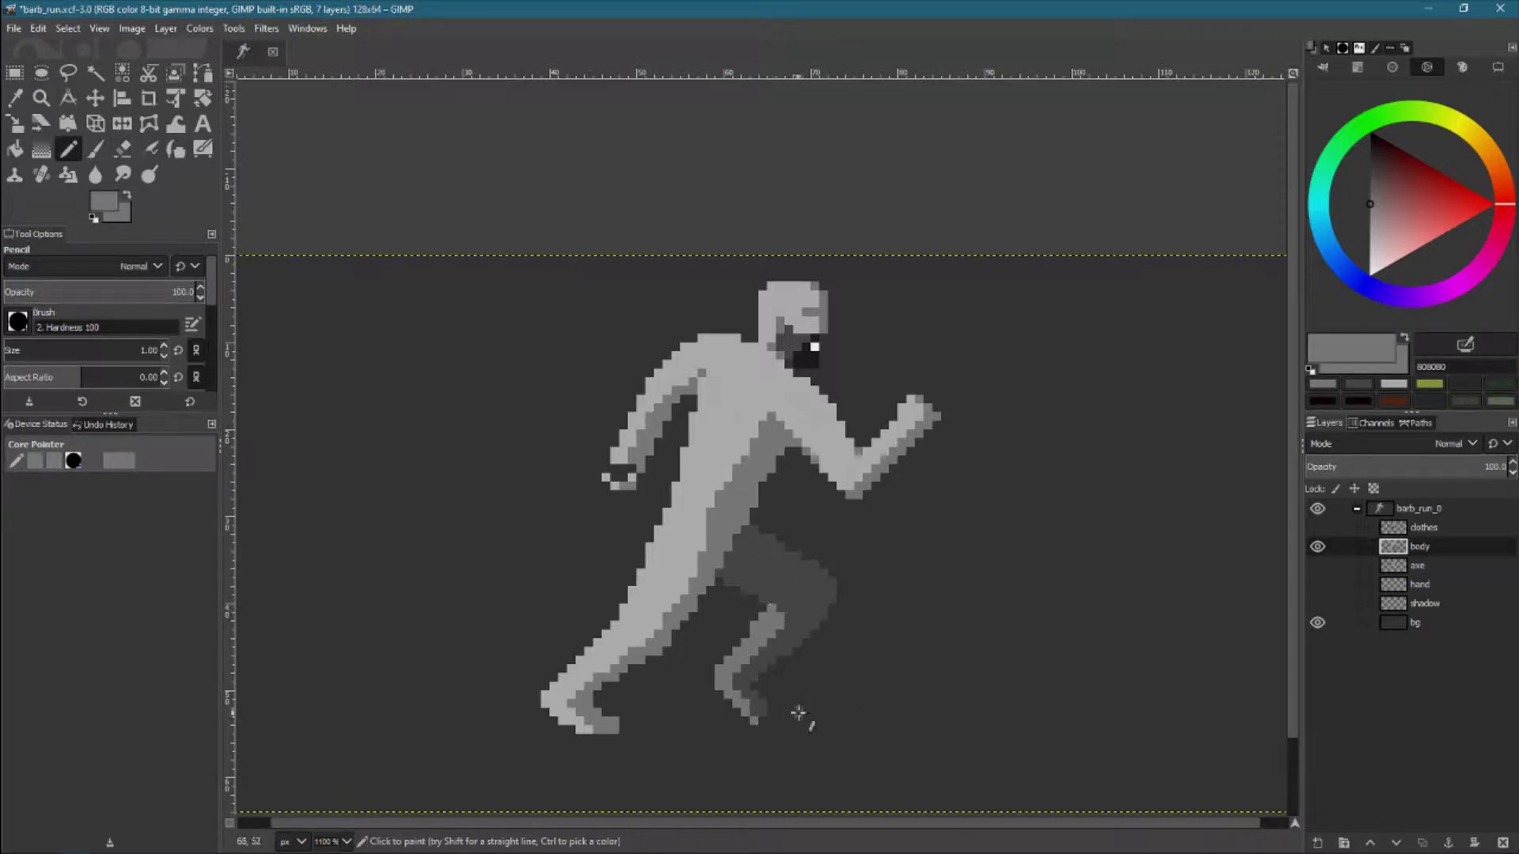
# Refine the front leg's shin and foot with mid-grey pixels and dark-grey shading behind them
pyautogui.moveTo(739, 661); pyautogui.dragTo(716, 680)
pyautogui.keyDown('ctrl'); pyautogui.click(747, 681); pyautogui.keyUp('ctrl')
pyautogui.click(750, 681)
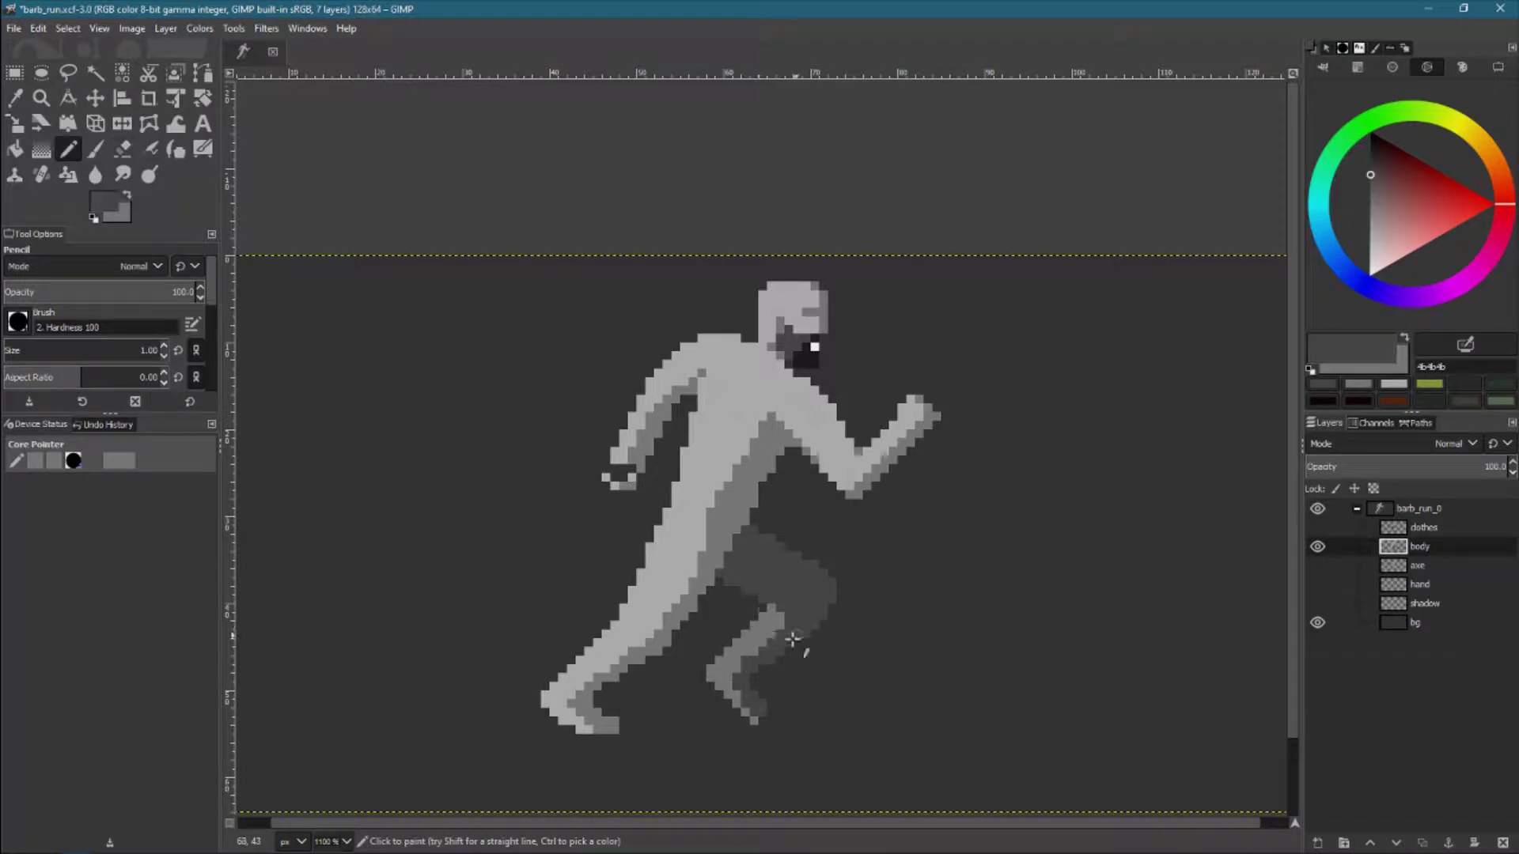
pyautogui.keyDown('ctrl'); pyautogui.click(783, 619); pyautogui.keyUp('ctrl')
pyautogui.keyDown('ctrl'); pyautogui.click(803, 752); pyautogui.keyUp('ctrl')
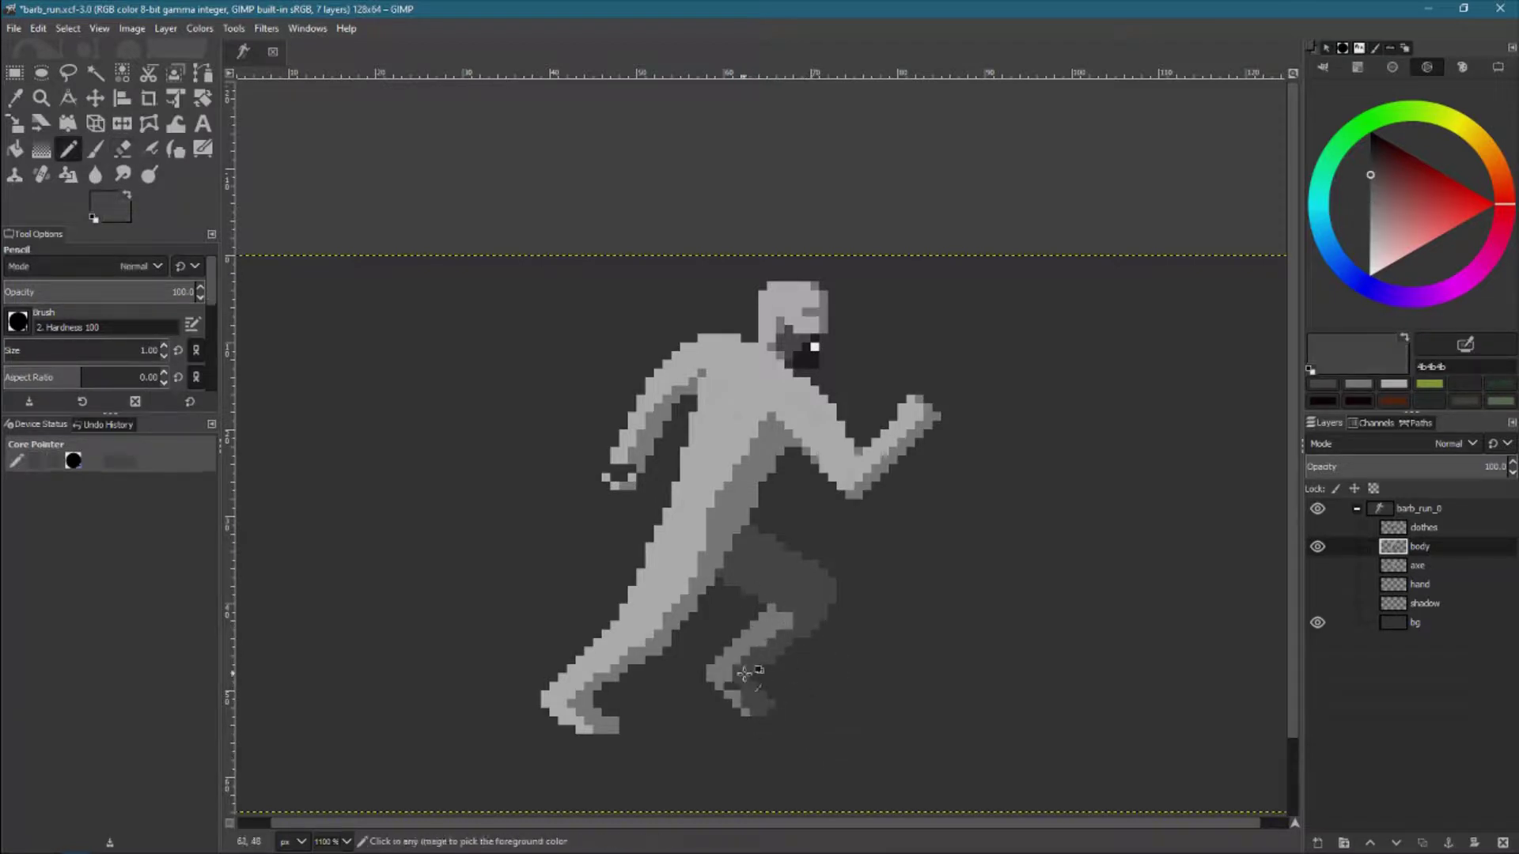
pyautogui.keyDown('ctrl'); pyautogui.click(748, 703); pyautogui.keyUp('ctrl')
pyautogui.moveTo(740, 680)
pyautogui.mouseDown()
pyautogui.moveTo(747, 692)
pyautogui.moveTo(730, 679)
pyautogui.mouseUp()
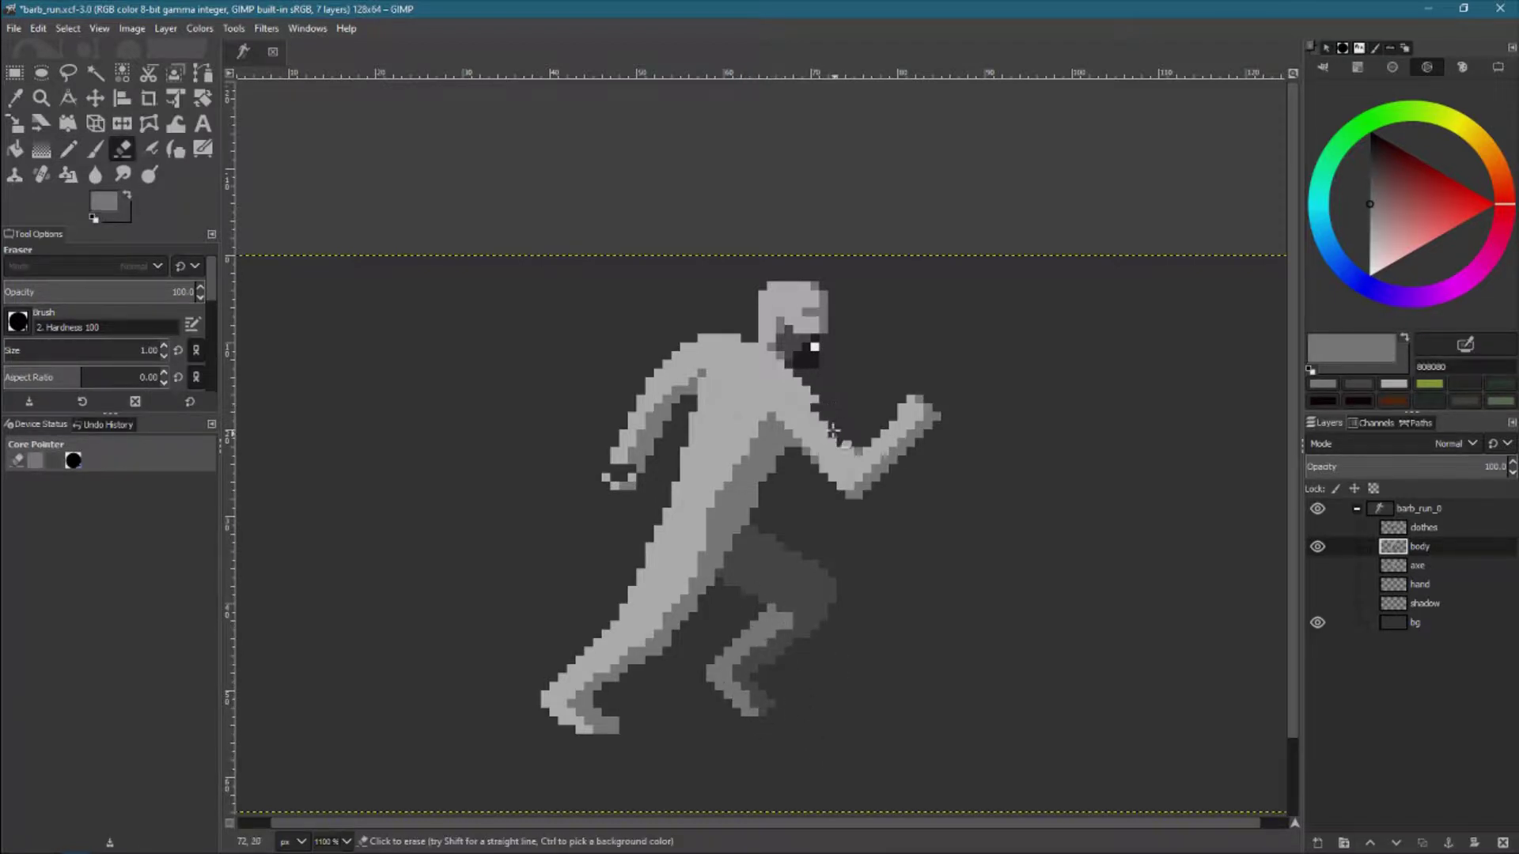
# Try to reshape the front arm with a lower elbow
pyautogui.moveTo(840, 497); pyautogui.dragTo(875, 471)
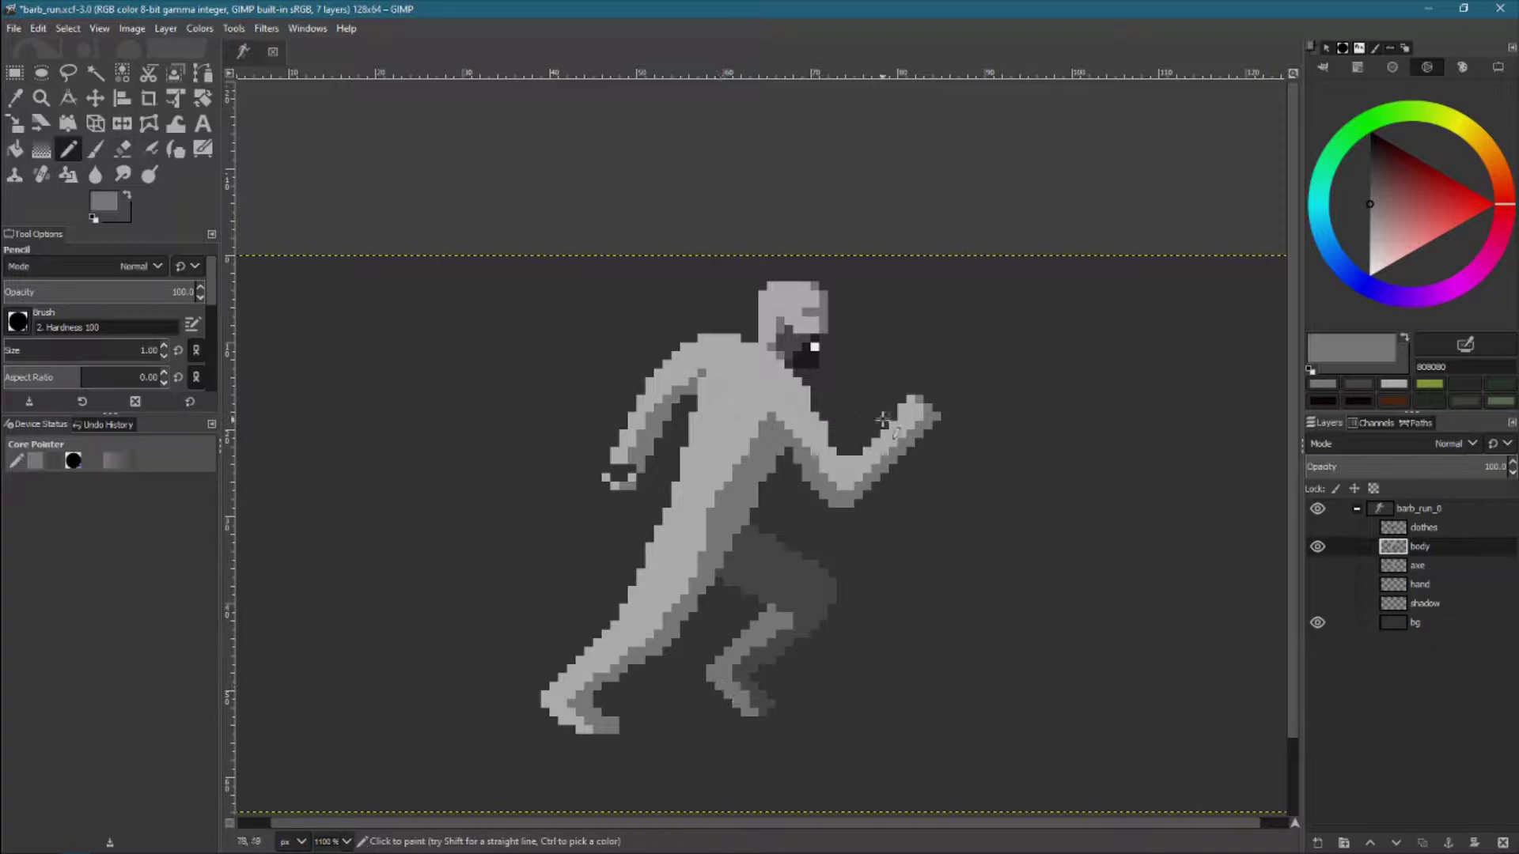
pyautogui.keyDown('ctrl'); pyautogui.click(829, 454); pyautogui.keyUp('ctrl')
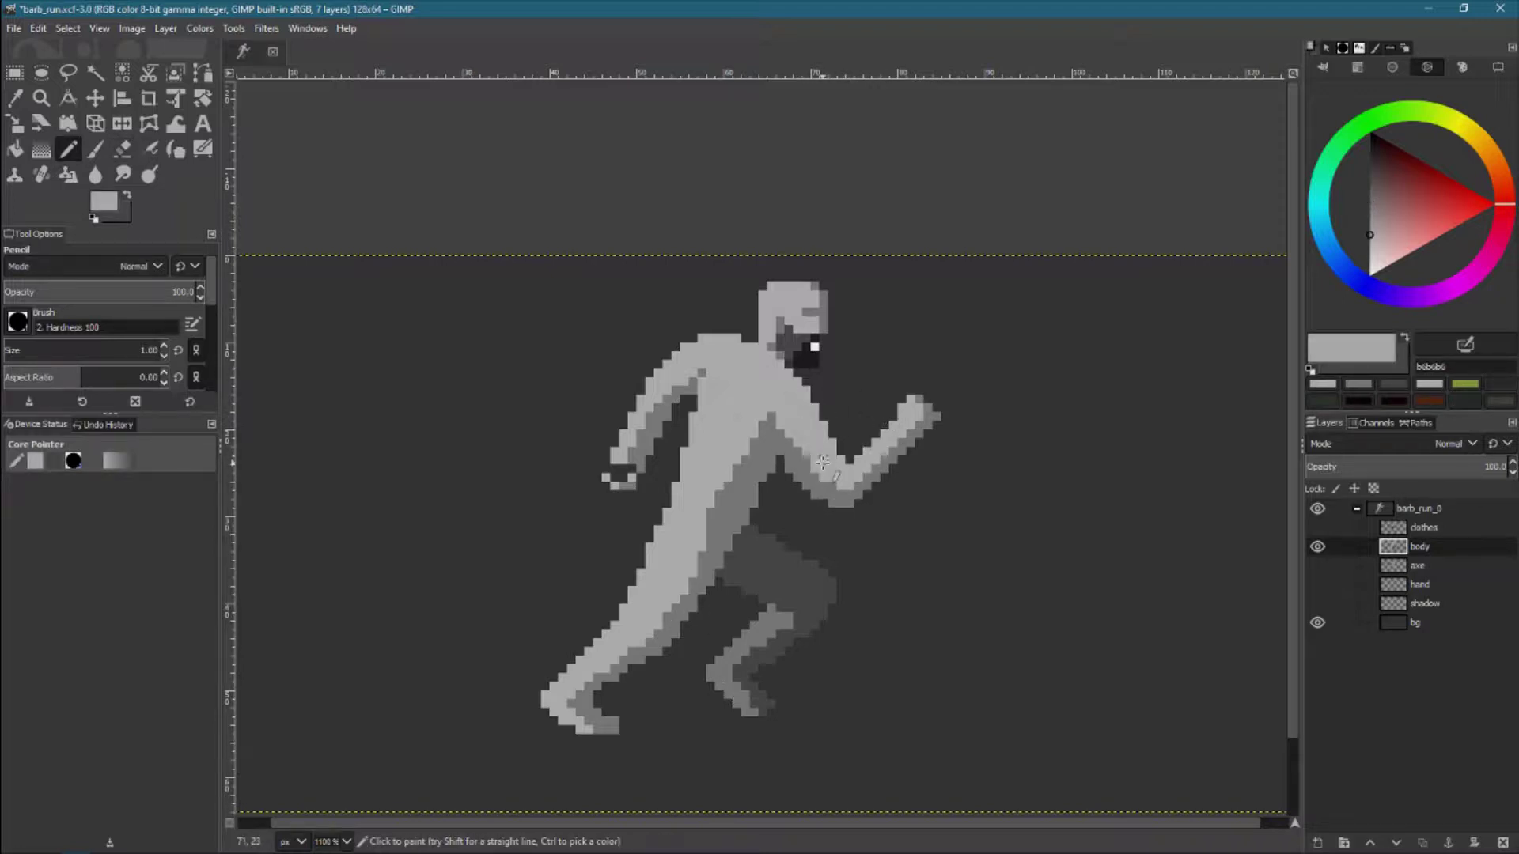
pyautogui.hotkey('ctrl', 'z')
pyautogui.hotkey('ctrl', 'z')
pyautogui.hotkey('ctrl', 'z')
pyautogui.hotkey('ctrl', 'z')
pyautogui.hotkey('ctrl', 'z')
# Block in a new bent front arm in mid-grey from the shoulder to the raised fist using a larger brush
pyautogui.keyDown('ctrl'); pyautogui.click(772, 443); pyautogui.keyUp('ctrl')
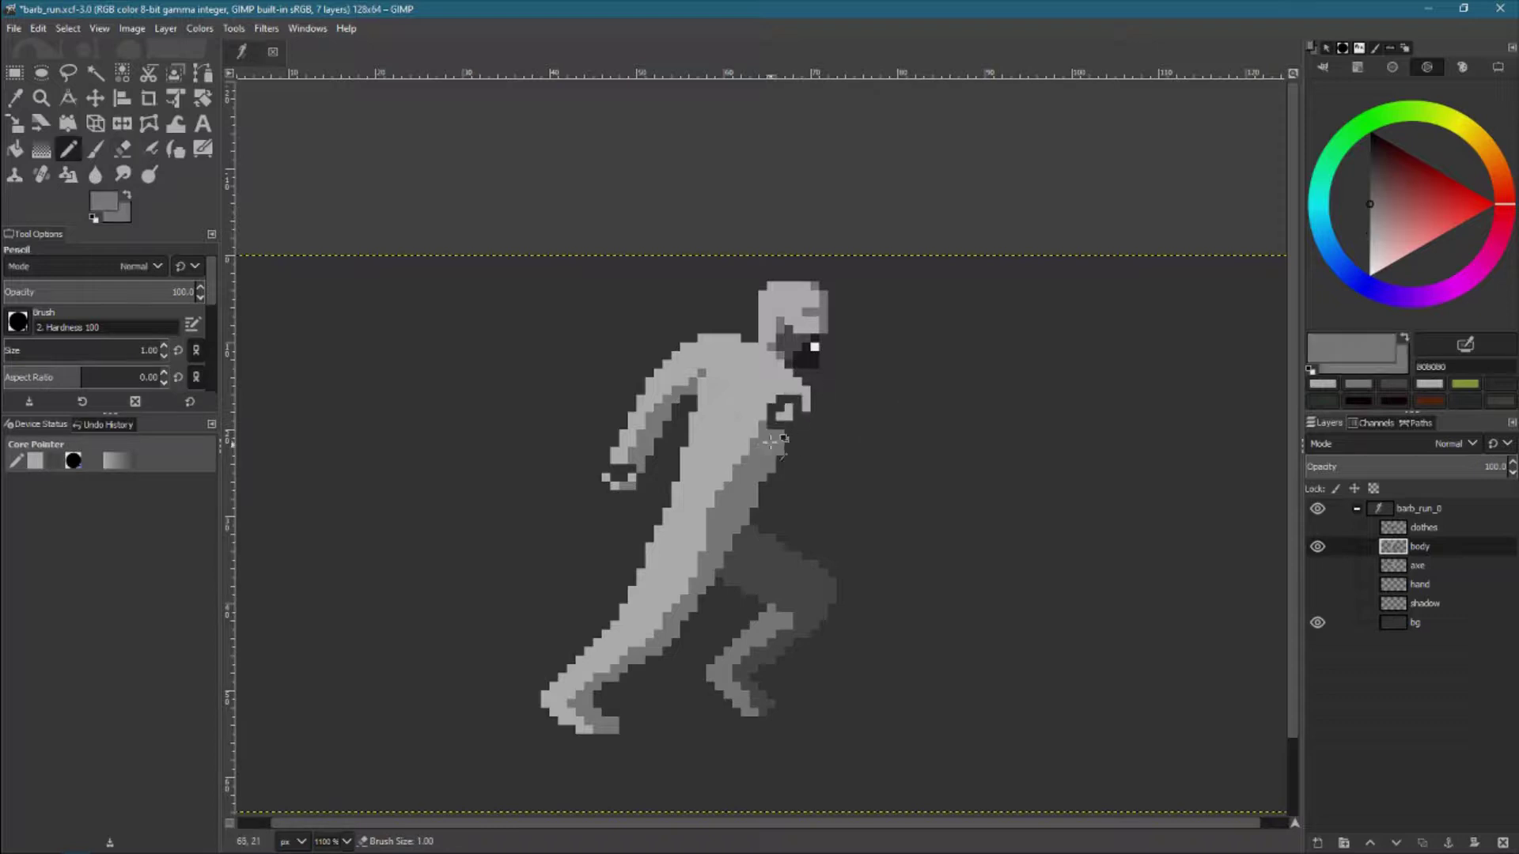
pyautogui.press(']')
pyautogui.press(']')
pyautogui.press(']')
pyautogui.moveTo(803, 420)
pyautogui.mouseDown()
pyautogui.moveTo(847, 491)
pyautogui.moveTo(922, 411)
pyautogui.mouseUp()
# Paint light-grey highlights along the front upper arm, forearm and fist with a smaller brush
pyautogui.keyDown('ctrl'); pyautogui.click(791, 372); pyautogui.keyUp('ctrl')
pyautogui.press('[')
pyautogui.moveTo(799, 388); pyautogui.dragTo(836, 448)
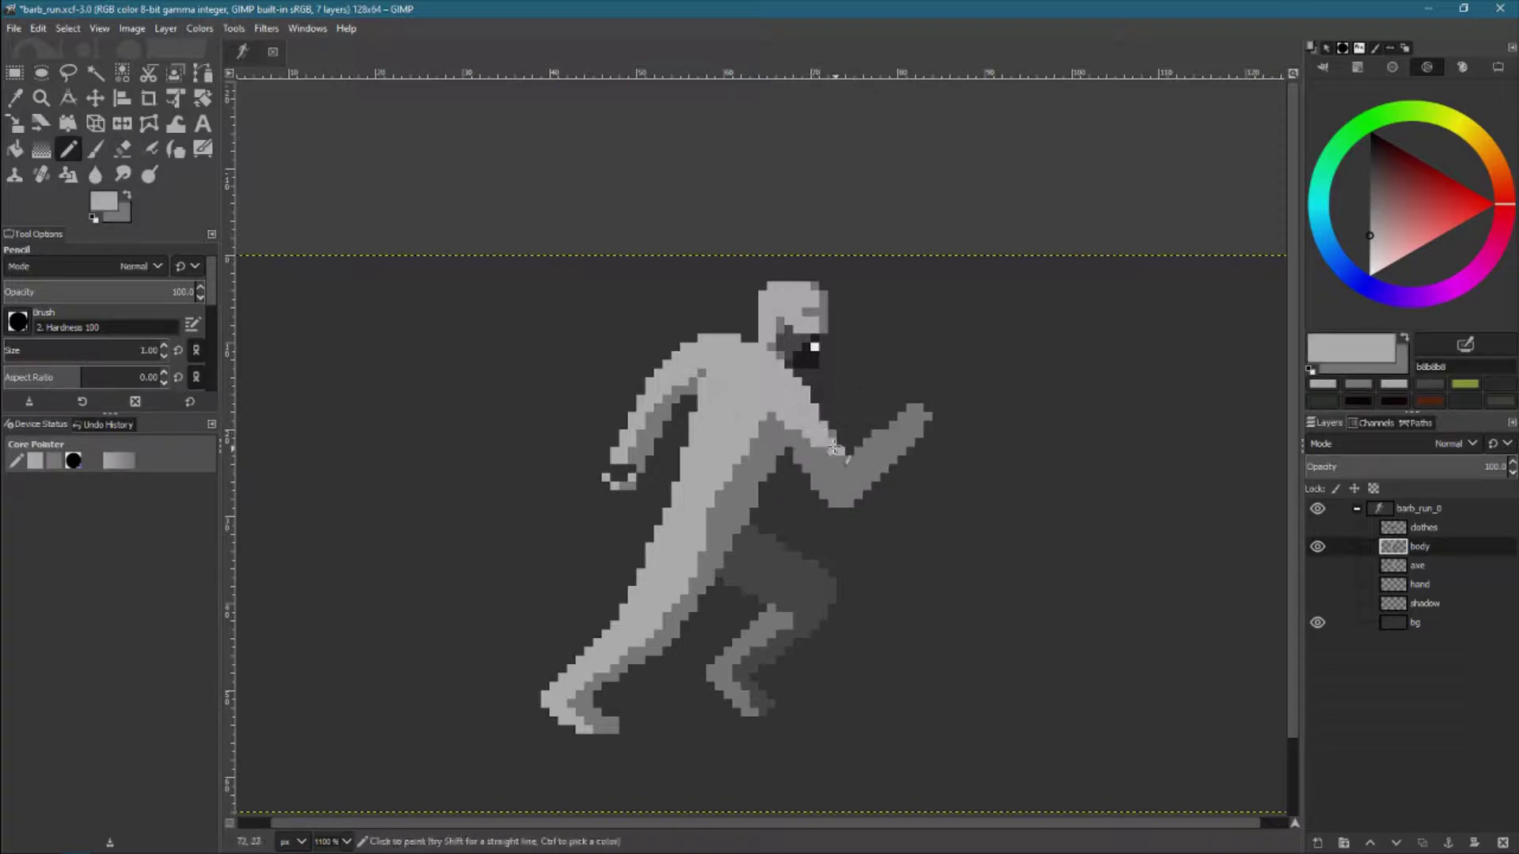
pyautogui.moveTo(934, 407); pyautogui.dragTo(910, 432)
pyautogui.moveTo(839, 467); pyautogui.dragTo(898, 402)
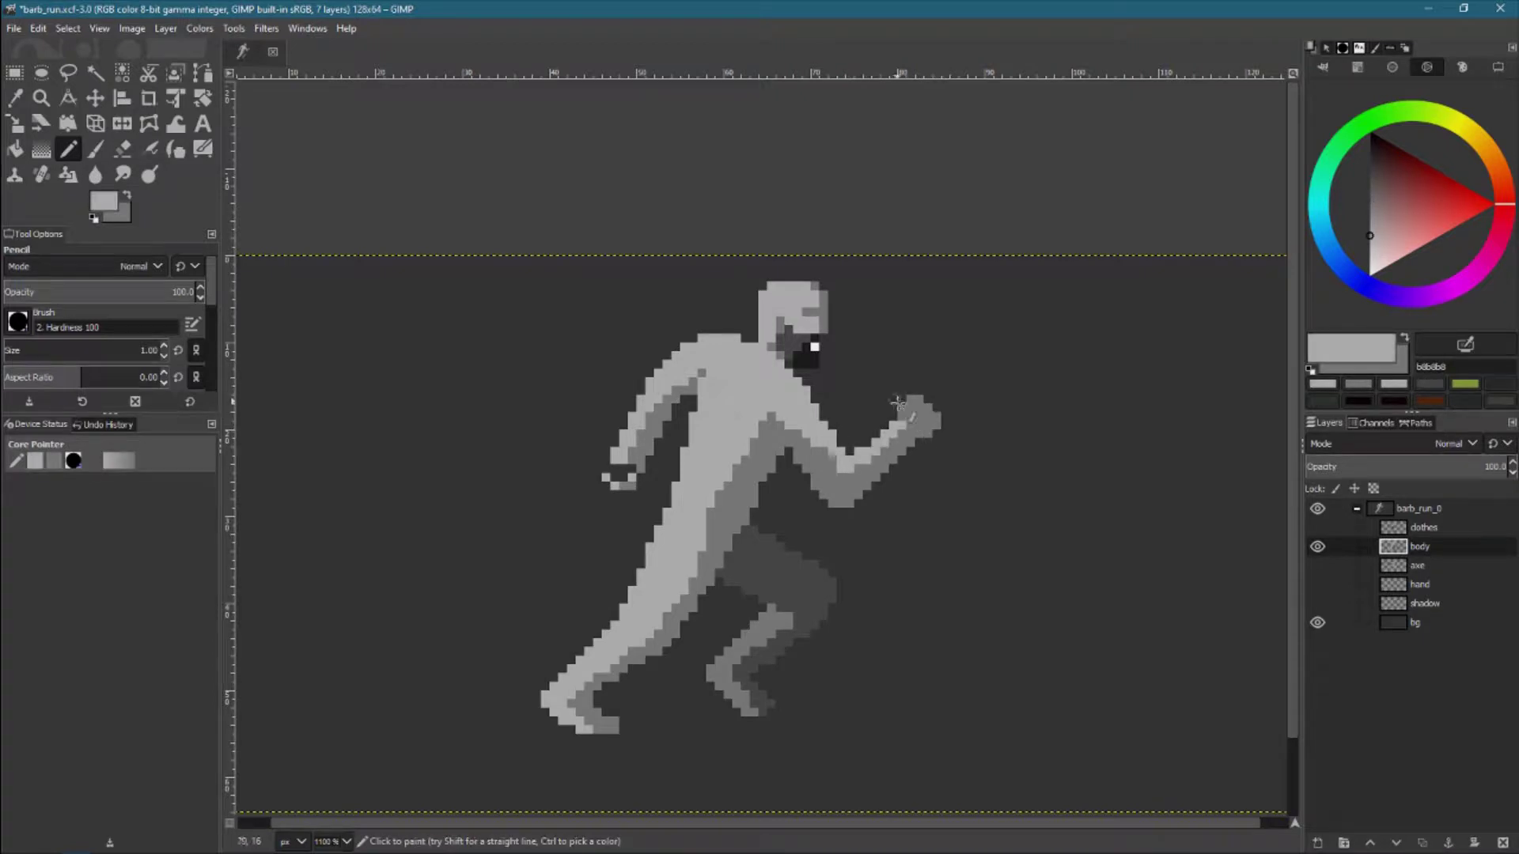
pyautogui.keyDown('ctrl'); pyautogui.click(924, 405); pyautogui.keyUp('ctrl')
pyautogui.keyDown('ctrl'); pyautogui.click(888, 387); pyautogui.keyUp('ctrl')
# Shade the front upper arm in mid-grey and round out the chest above it in light grey
pyautogui.keyDown('ctrl'); pyautogui.click(795, 439); pyautogui.keyUp('ctrl')
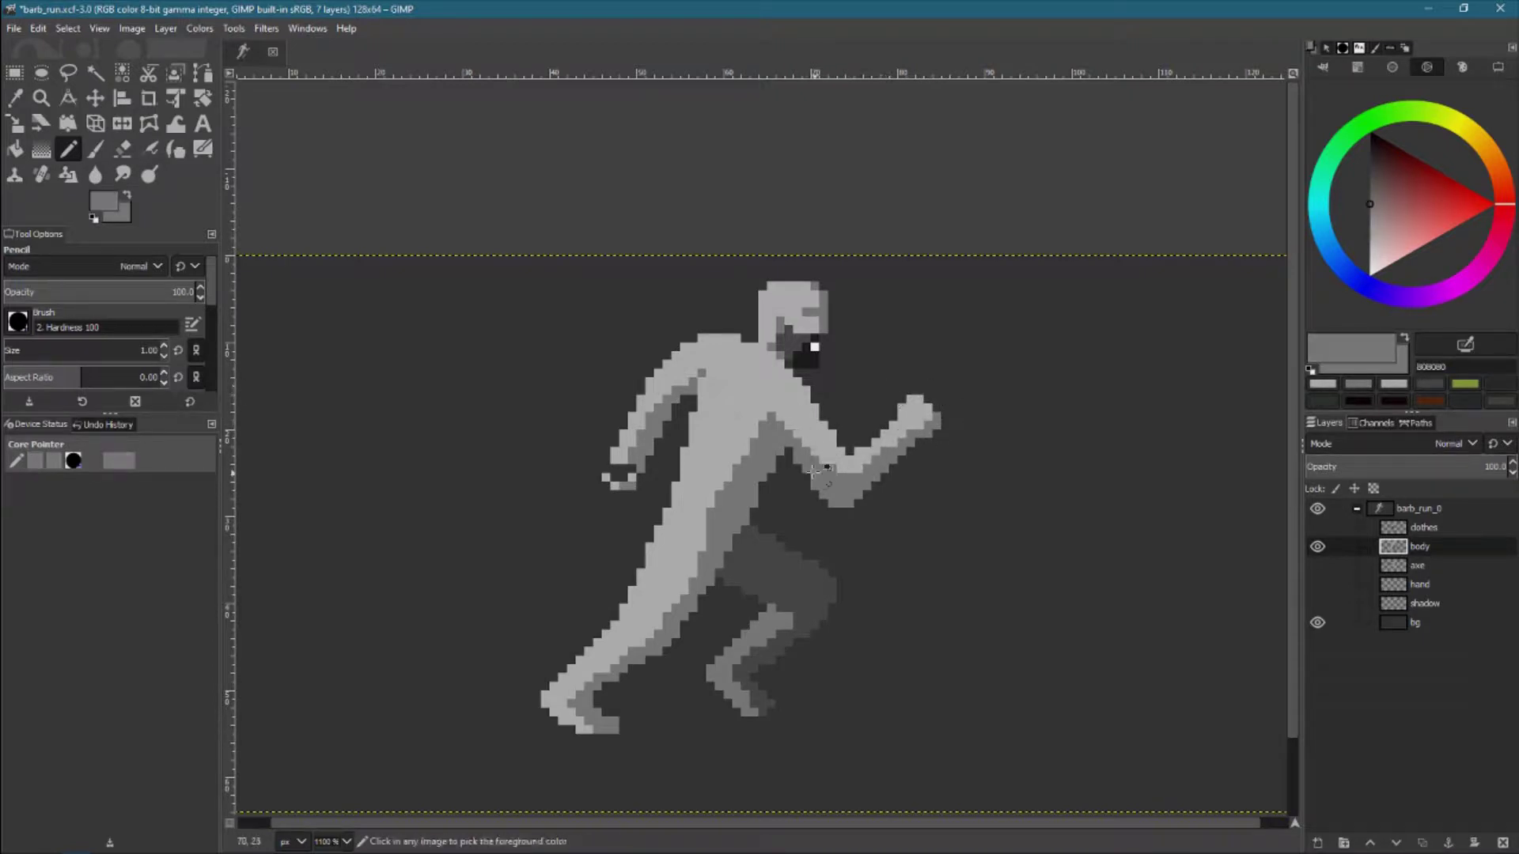
pyautogui.keyDown('ctrl'); pyautogui.click(833, 443); pyautogui.keyUp('ctrl')
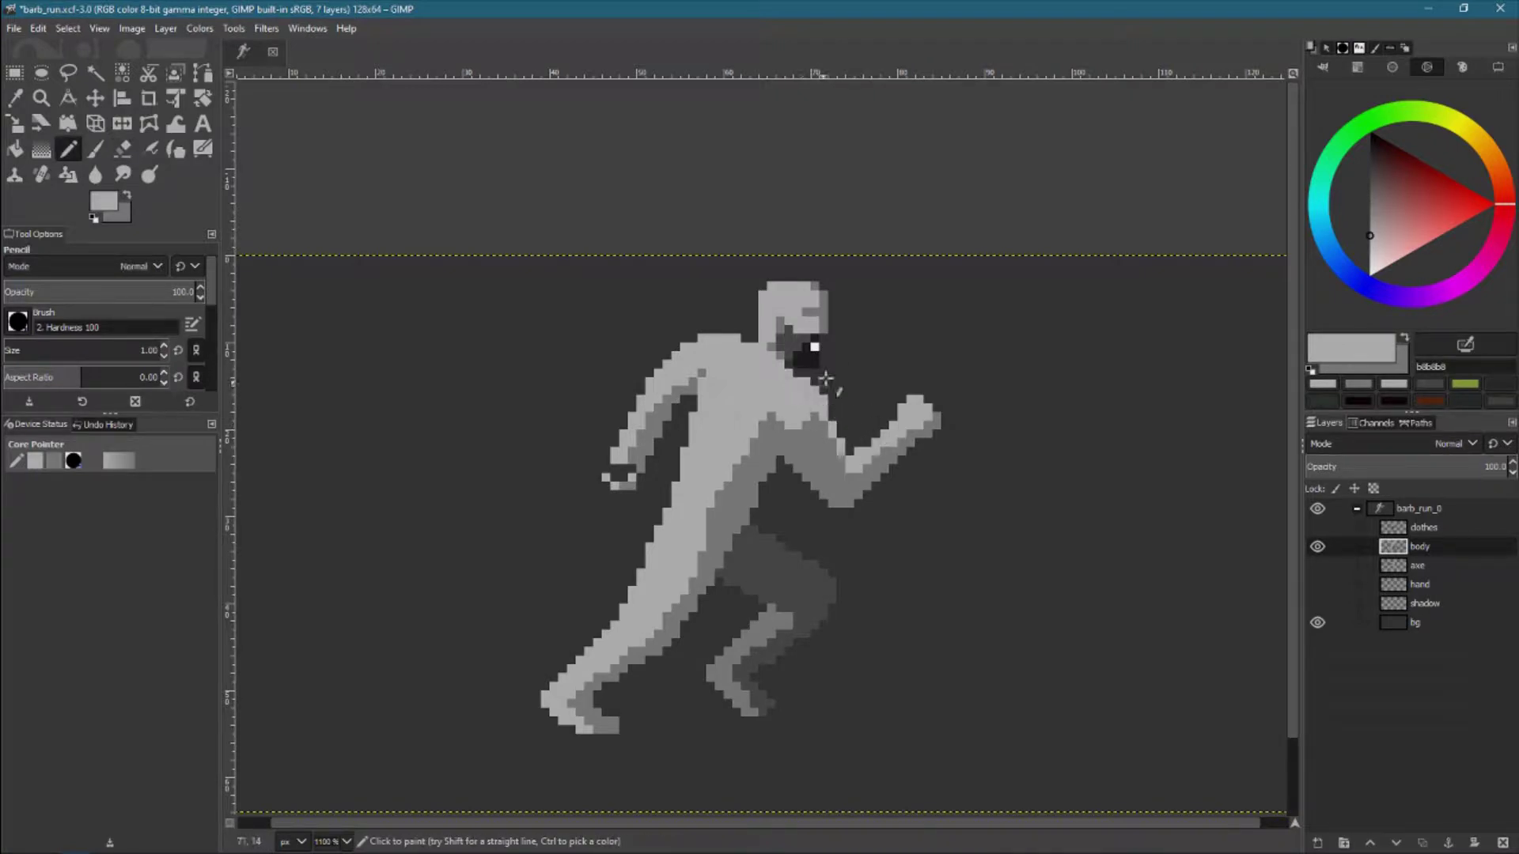
pyautogui.keyDown('ctrl'); pyautogui.click(827, 423); pyautogui.keyUp('ctrl')
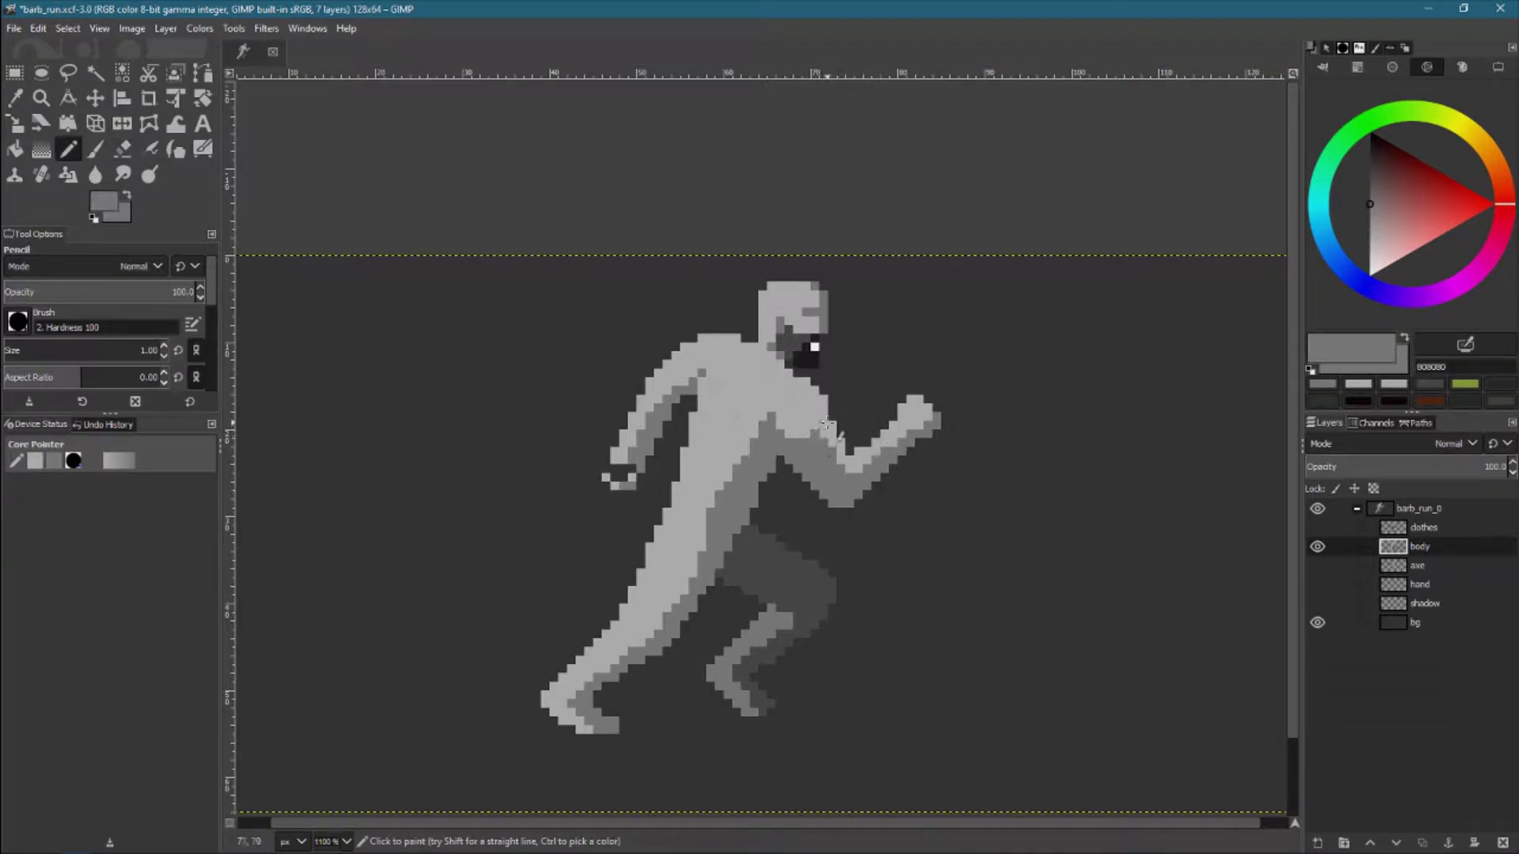
pyautogui.keyDown('ctrl'); pyautogui.click(831, 445); pyautogui.keyUp('ctrl')
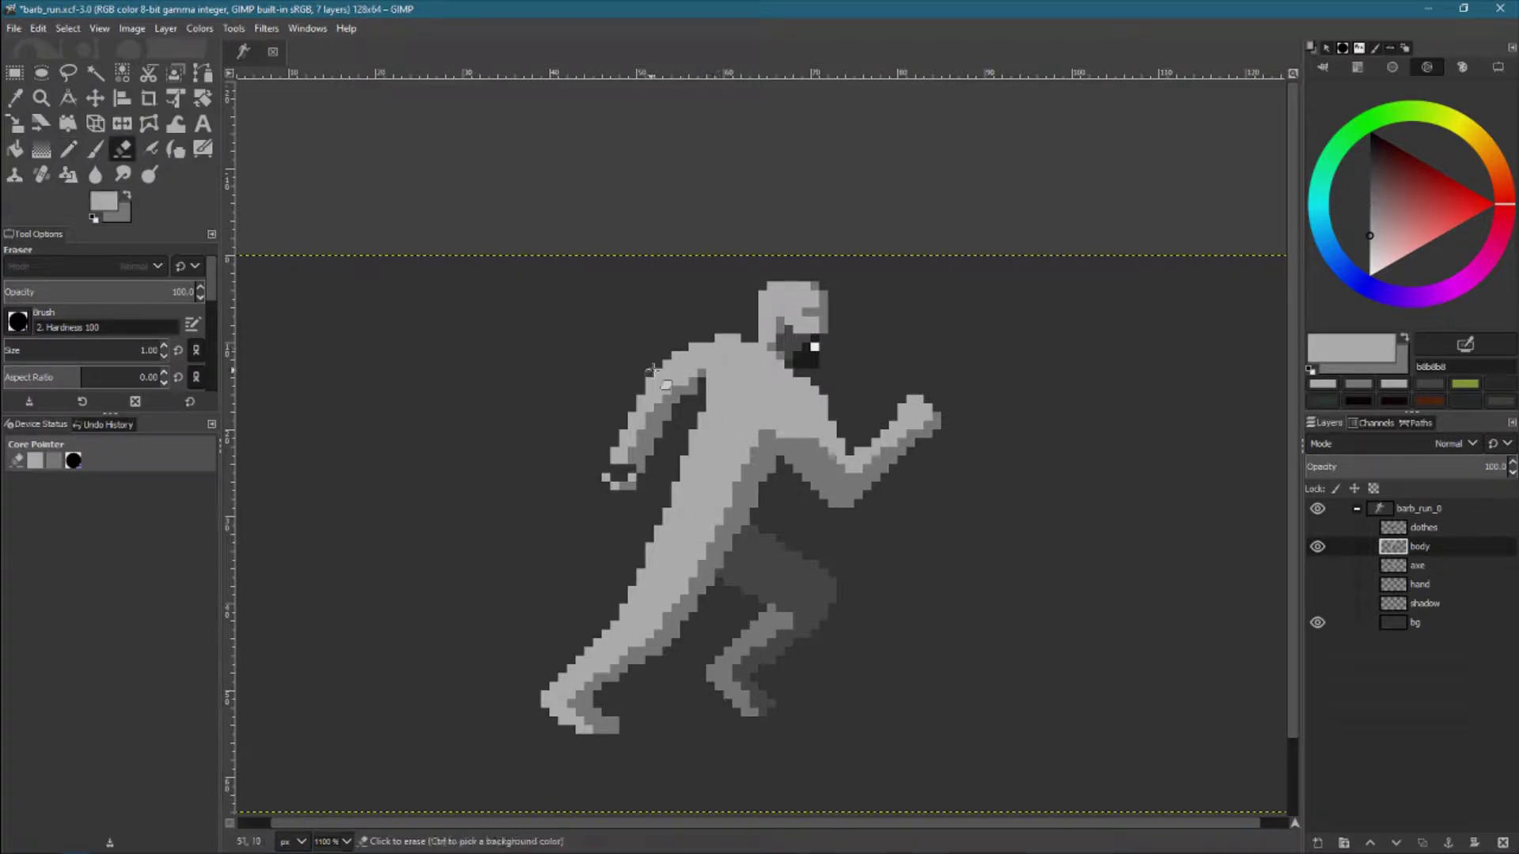
# Reshape the rear arm with a sloping shoulder and thinner forearm, and touch up the shading under the chest
pyautogui.keyDown('ctrl'); pyautogui.click(736, 346); pyautogui.keyUp('ctrl')
pyautogui.keyDown('ctrl'); pyautogui.click(650, 364); pyautogui.keyUp('ctrl')
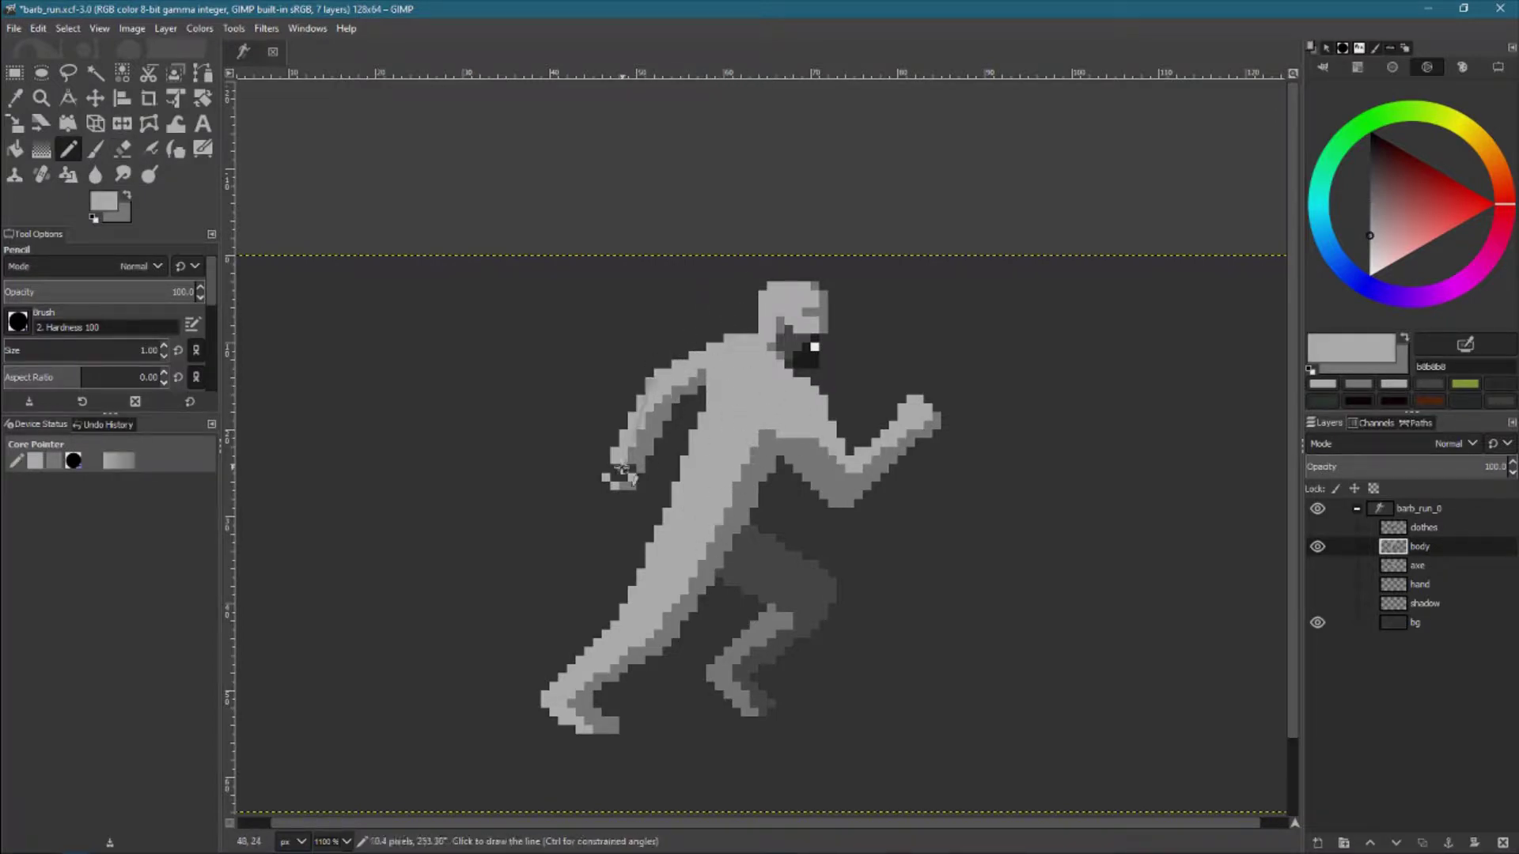
pyautogui.keyDown('ctrl'); pyautogui.click(837, 437); pyautogui.keyUp('ctrl')
pyautogui.keyDown('ctrl'); pyautogui.click(807, 431); pyautogui.keyUp('ctrl')
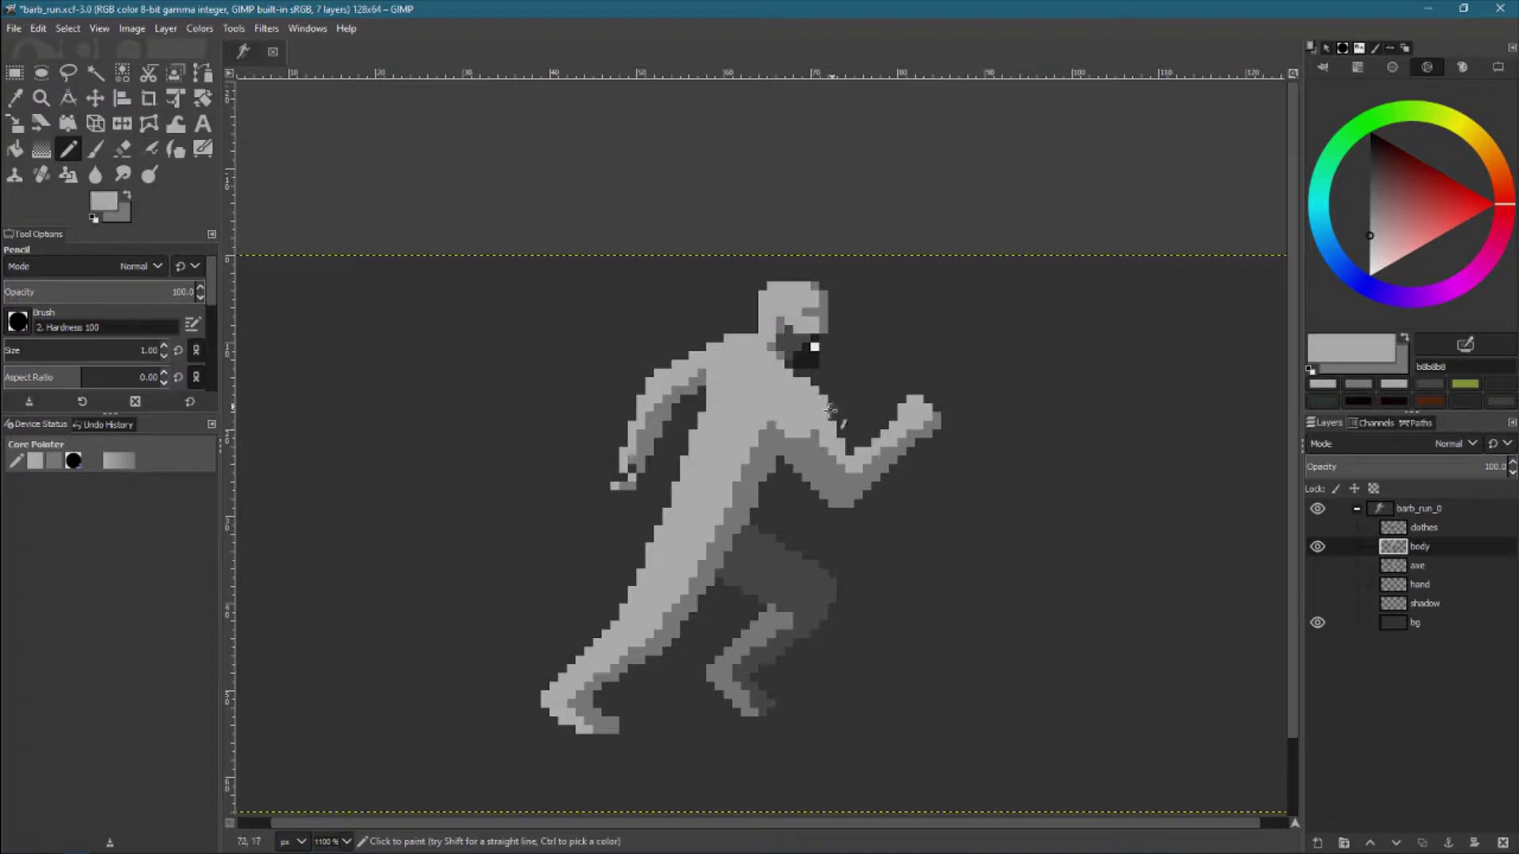
pyautogui.keyDown('ctrl'); pyautogui.click(835, 427); pyautogui.keyUp('ctrl')
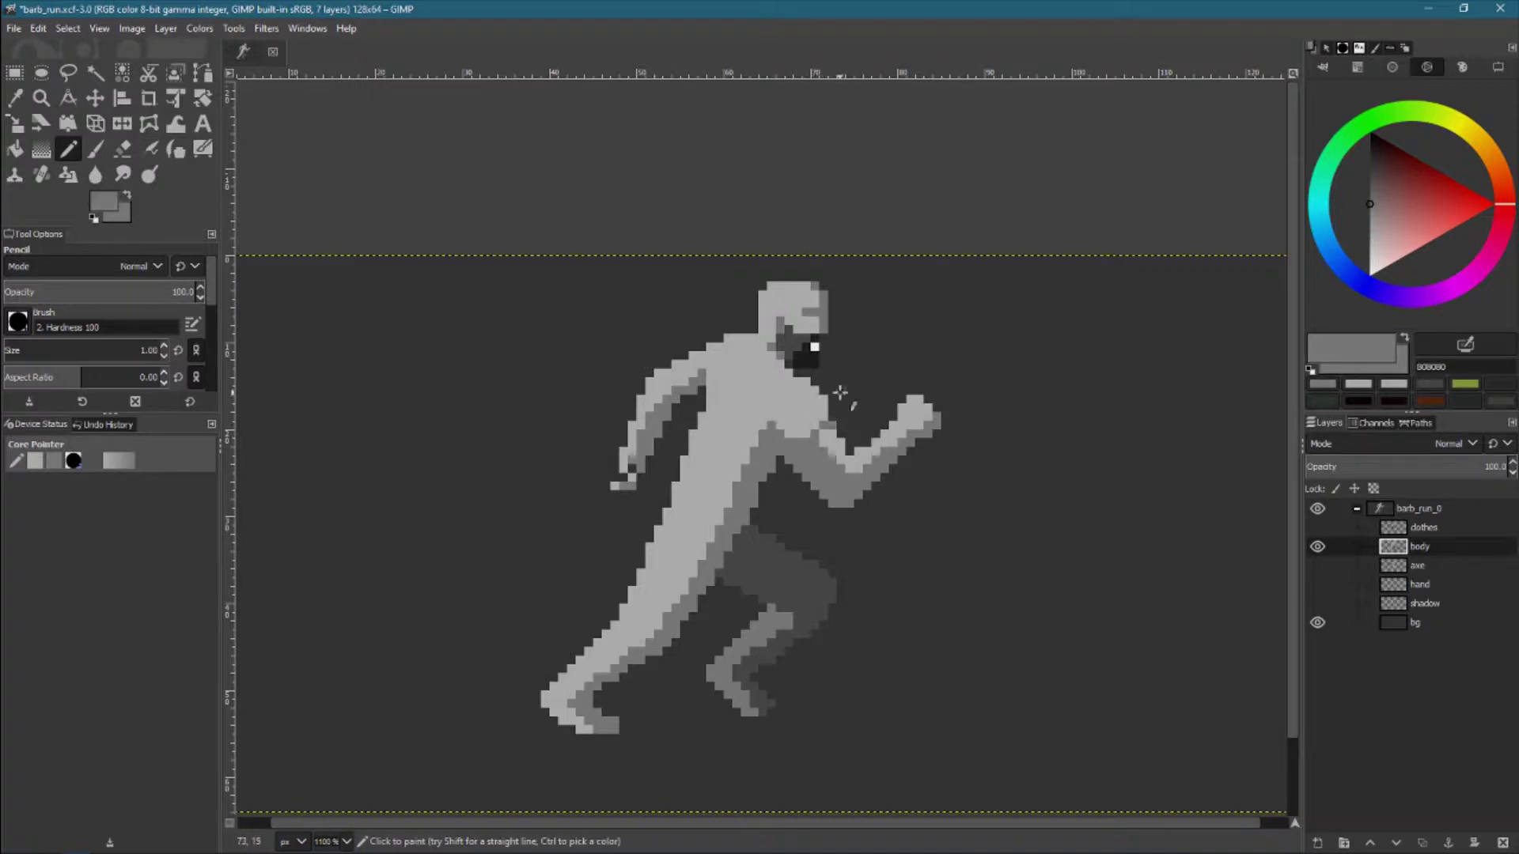
# Raise the shoulder line behind the neck, with light-grey fill and mid-grey edge pixels
pyautogui.keyDown('ctrl'); pyautogui.click(698, 394); pyautogui.keyUp('ctrl')
pyautogui.moveTo(717, 327); pyautogui.dragTo(756, 327)
pyautogui.keyDown('ctrl'); pyautogui.click(743, 340); pyautogui.keyUp('ctrl')
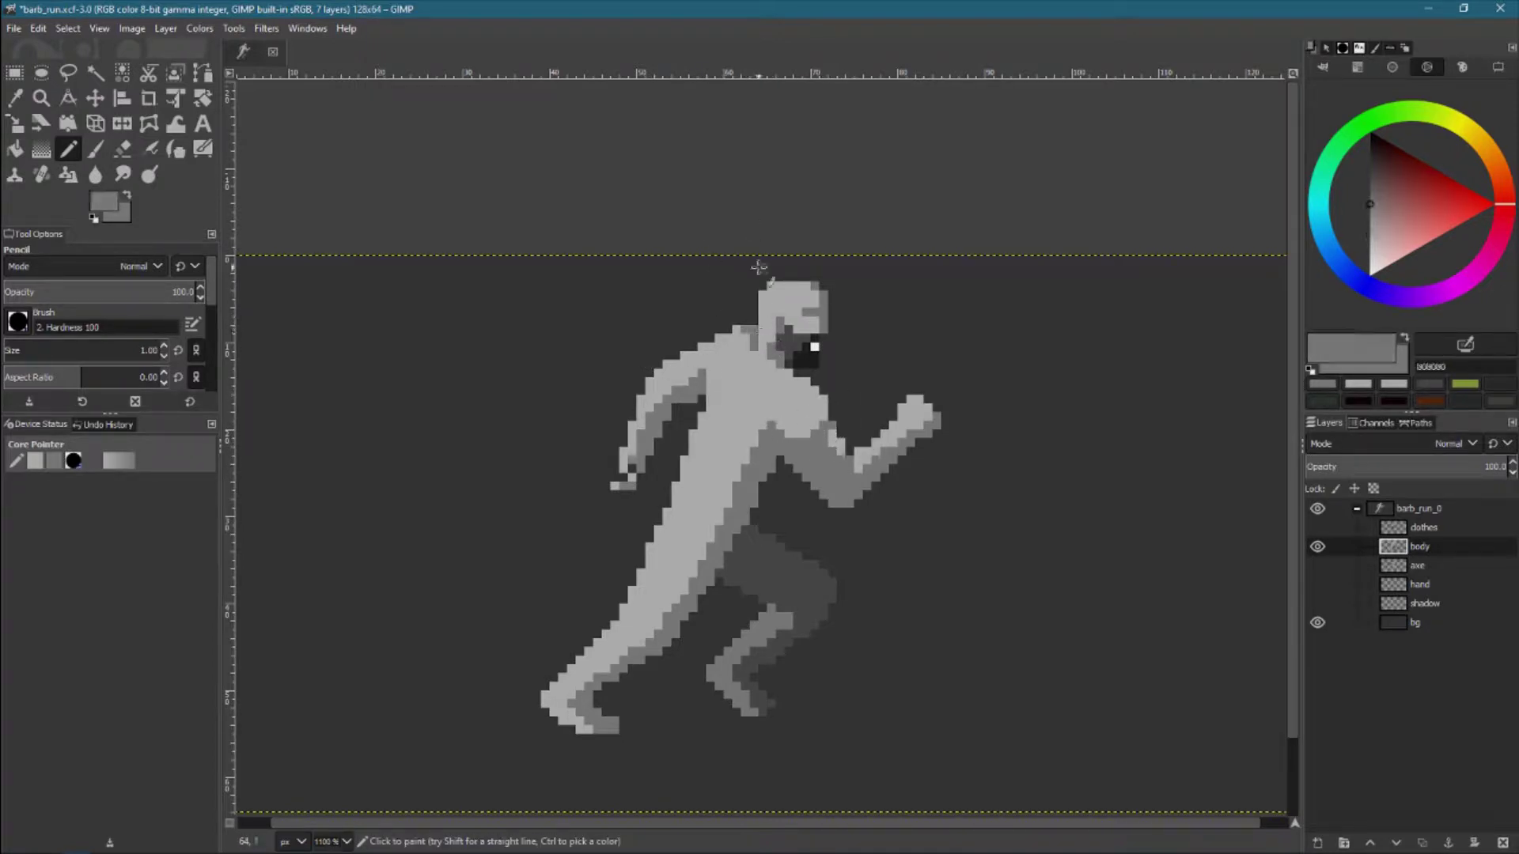
# Widen the lower back in light grey and clean up the edge around the mid-grey shoulder-blade line
pyautogui.keyDown('ctrl'); pyautogui.click(791, 301); pyautogui.keyUp('ctrl')
pyautogui.keyDown('ctrl'); pyautogui.click(746, 358); pyautogui.keyUp('ctrl')
pyautogui.keyDown('ctrl'); pyautogui.click(708, 423); pyautogui.keyUp('ctrl')
pyautogui.hotkey('shift', 'e')
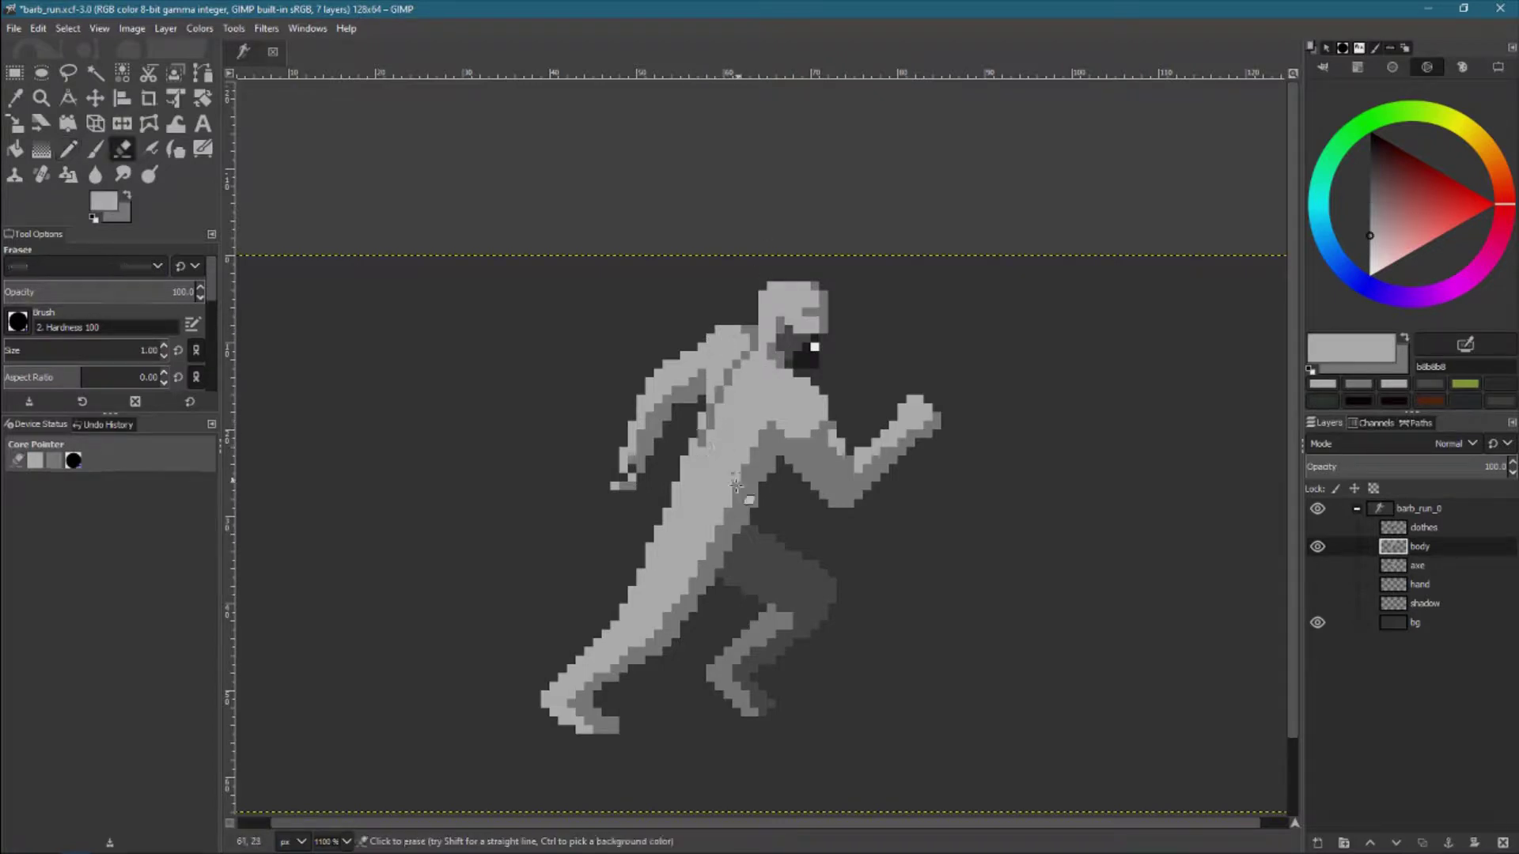
pyautogui.press('n')
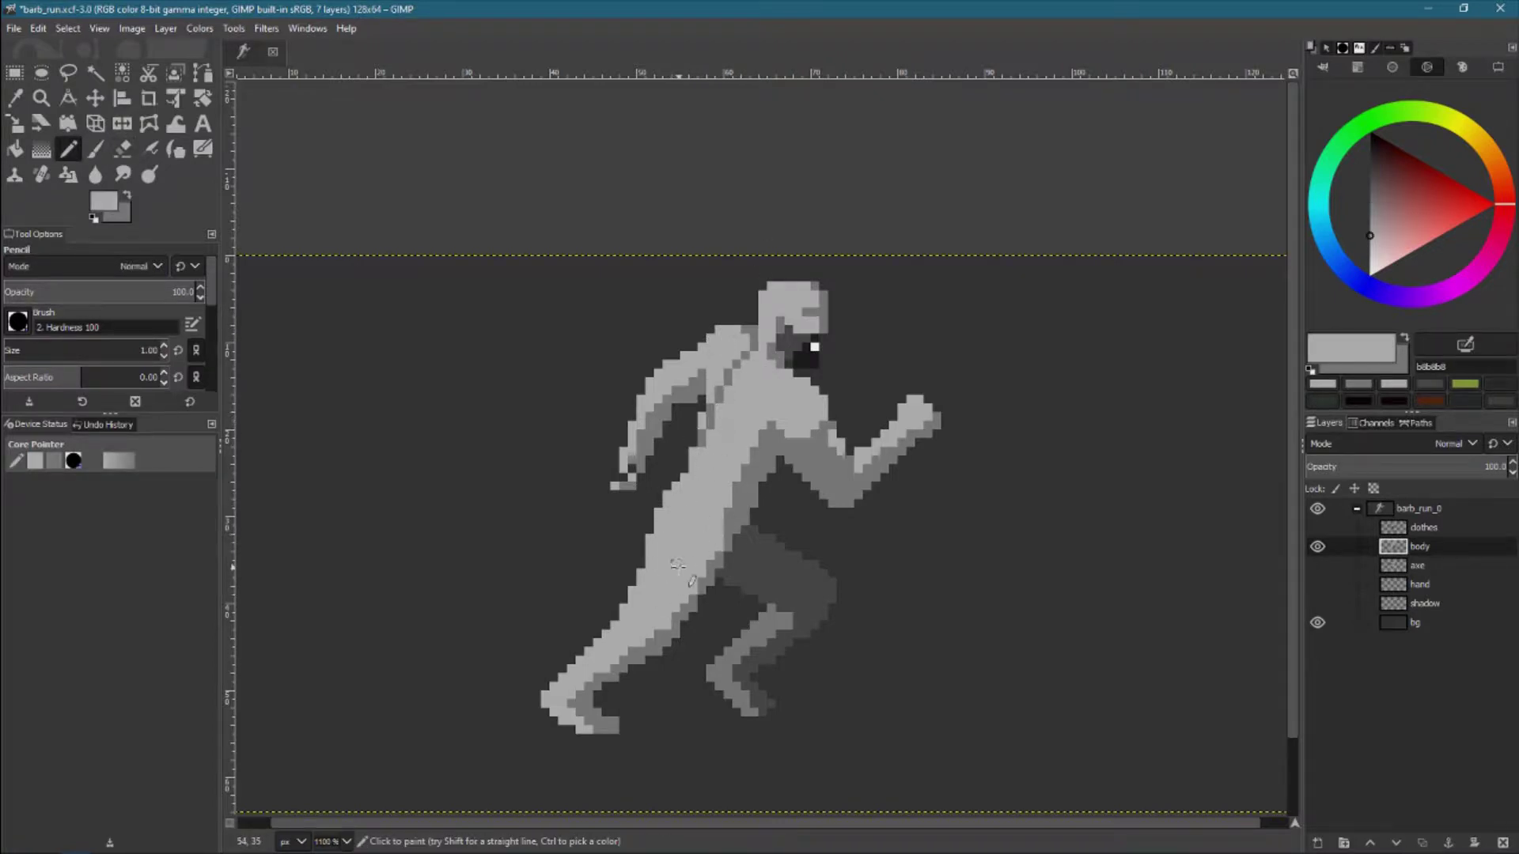
# Extend the mid-grey shading at the hip and rebuild the rear hand in light grey with mid-grey shading
pyautogui.keyDown('ctrl'); pyautogui.click(716, 570); pyautogui.keyUp('ctrl')
pyautogui.keyDown('ctrl'); pyautogui.click(624, 441); pyautogui.keyUp('ctrl')
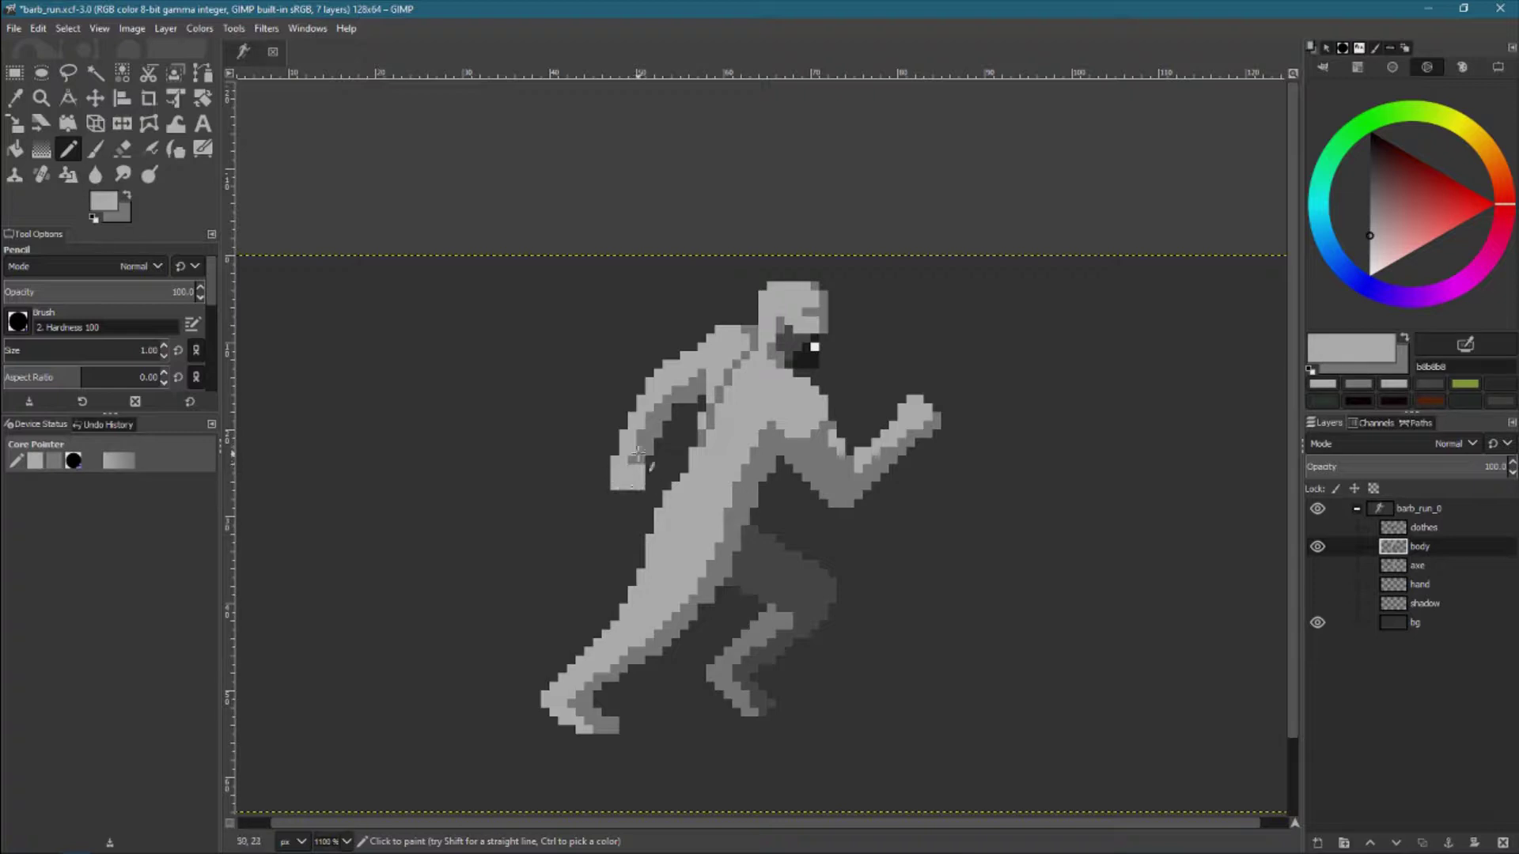
pyautogui.press('x')
pyautogui.moveTo(637, 455)
pyautogui.mouseDown()
pyautogui.moveTo(621, 485)
pyautogui.moveTo(653, 469)
pyautogui.moveTo(660, 430)
pyautogui.moveTo(626, 473)
pyautogui.moveTo(656, 477)
pyautogui.moveTo(616, 476)
pyautogui.moveTo(641, 473)
pyautogui.moveTo(623, 485)
pyautogui.moveTo(642, 522)
pyautogui.moveTo(707, 347)
pyautogui.moveTo(609, 461)
pyautogui.mouseUp()
pyautogui.press('x')
pyautogui.press('x')
pyautogui.press('x')
pyautogui.press('x')
pyautogui.click(639, 458)
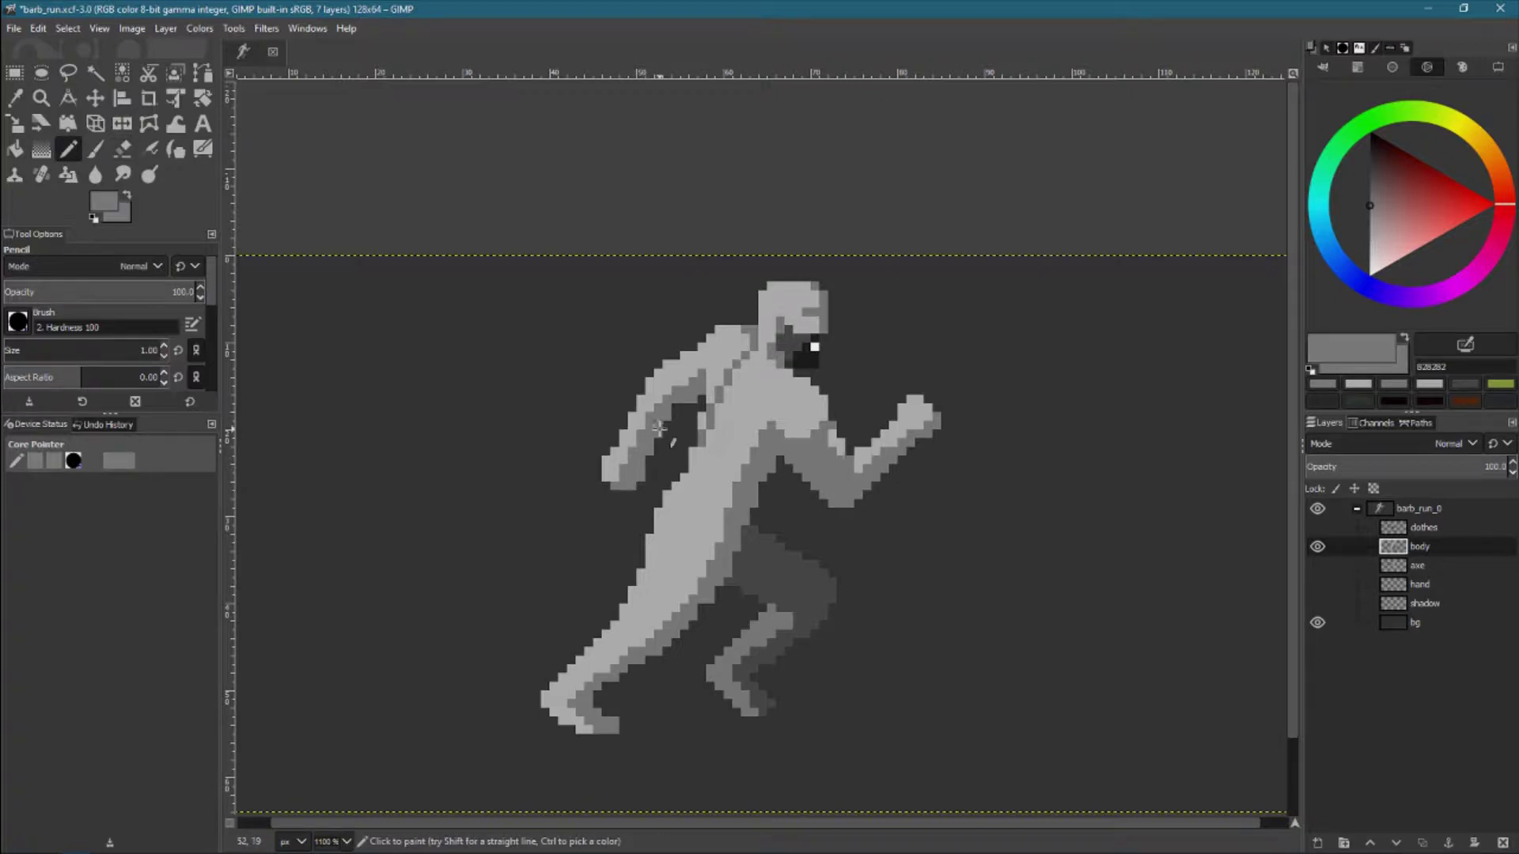
# Touch up the front thigh's upper edge and paint out the shoulder-blade line with light grey
pyautogui.keyDown('ctrl'); pyautogui.click(784, 553); pyautogui.keyUp('ctrl')
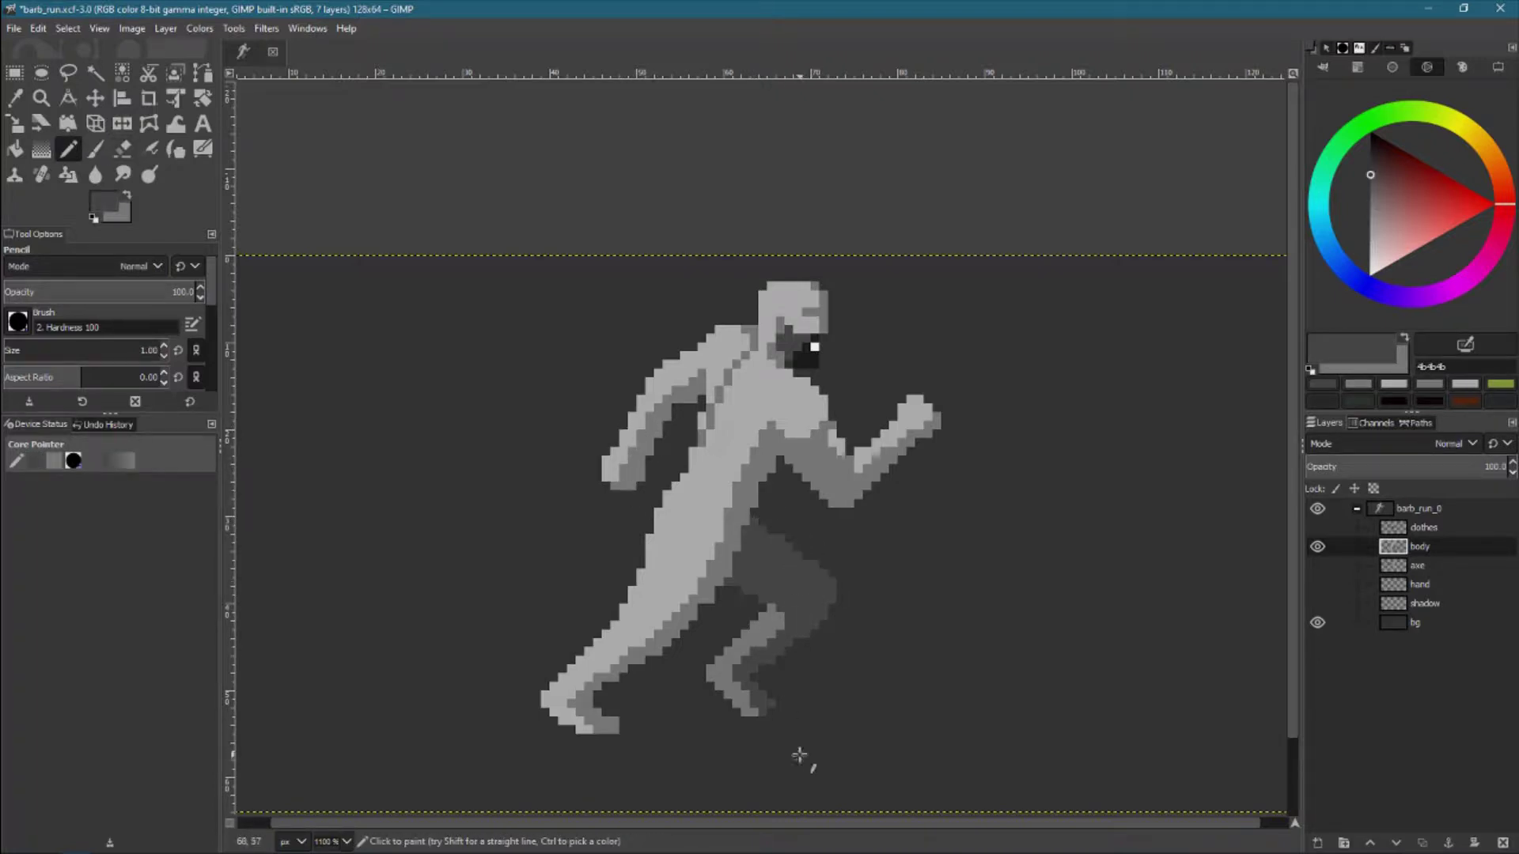
pyautogui.keyDown('ctrl'); pyautogui.click(727, 378); pyautogui.keyUp('ctrl')
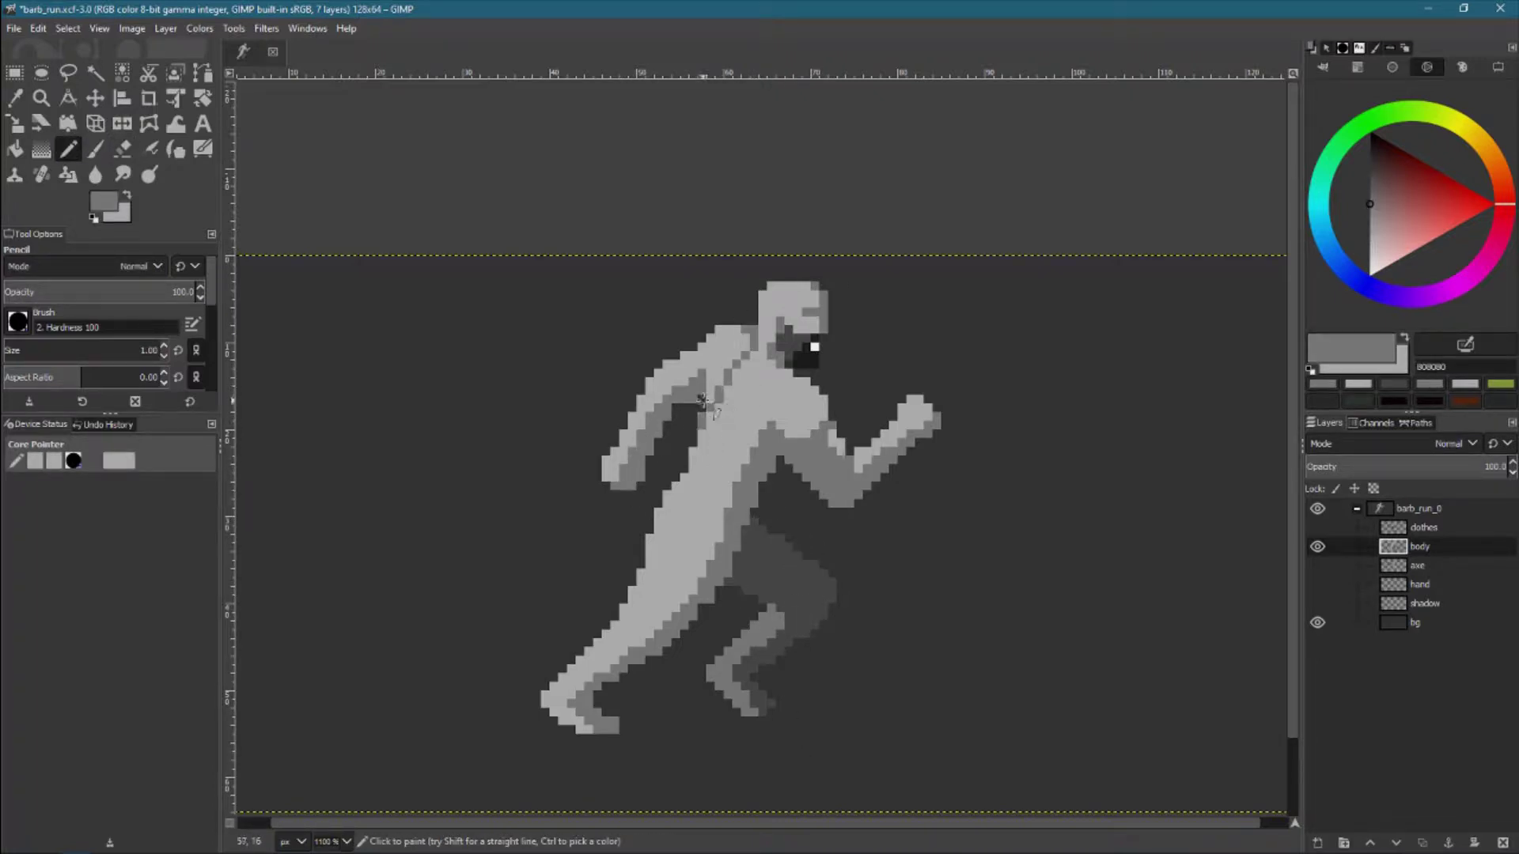
pyautogui.keyDown('ctrl'); pyautogui.click(736, 365); pyautogui.keyUp('ctrl')
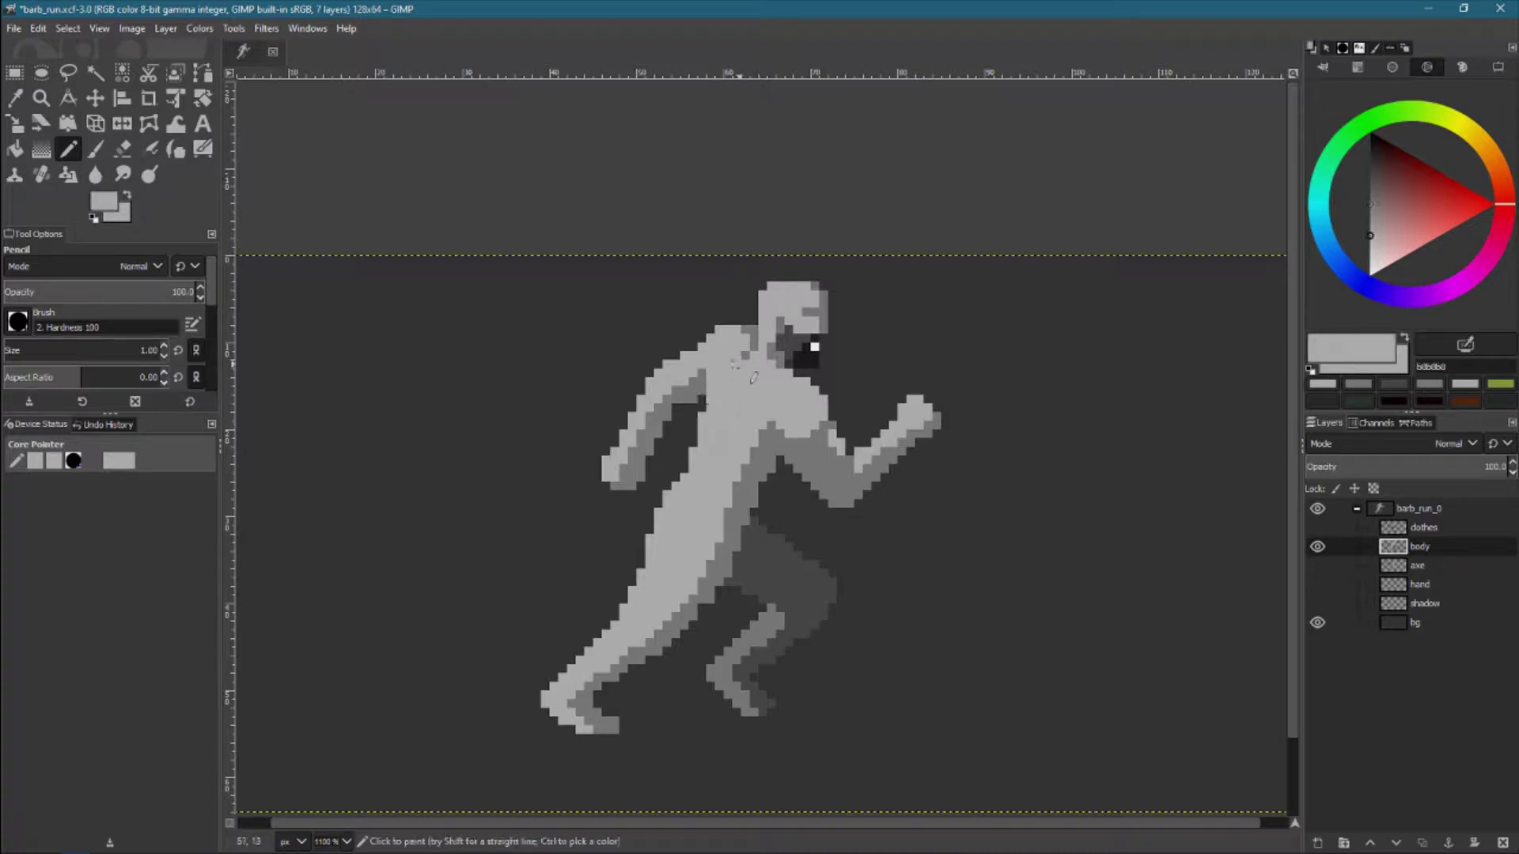
# Trim the front of the chest, shade the upper arm beneath it in mid-grey, and tidy the neck pixels
pyautogui.keyDown('ctrl'); pyautogui.click(823, 412); pyautogui.keyUp('ctrl')
pyautogui.keyDown('ctrl'); pyautogui.click(783, 425); pyautogui.keyUp('ctrl')
pyautogui.keyDown('ctrl'); pyautogui.click(809, 389); pyautogui.keyUp('ctrl')
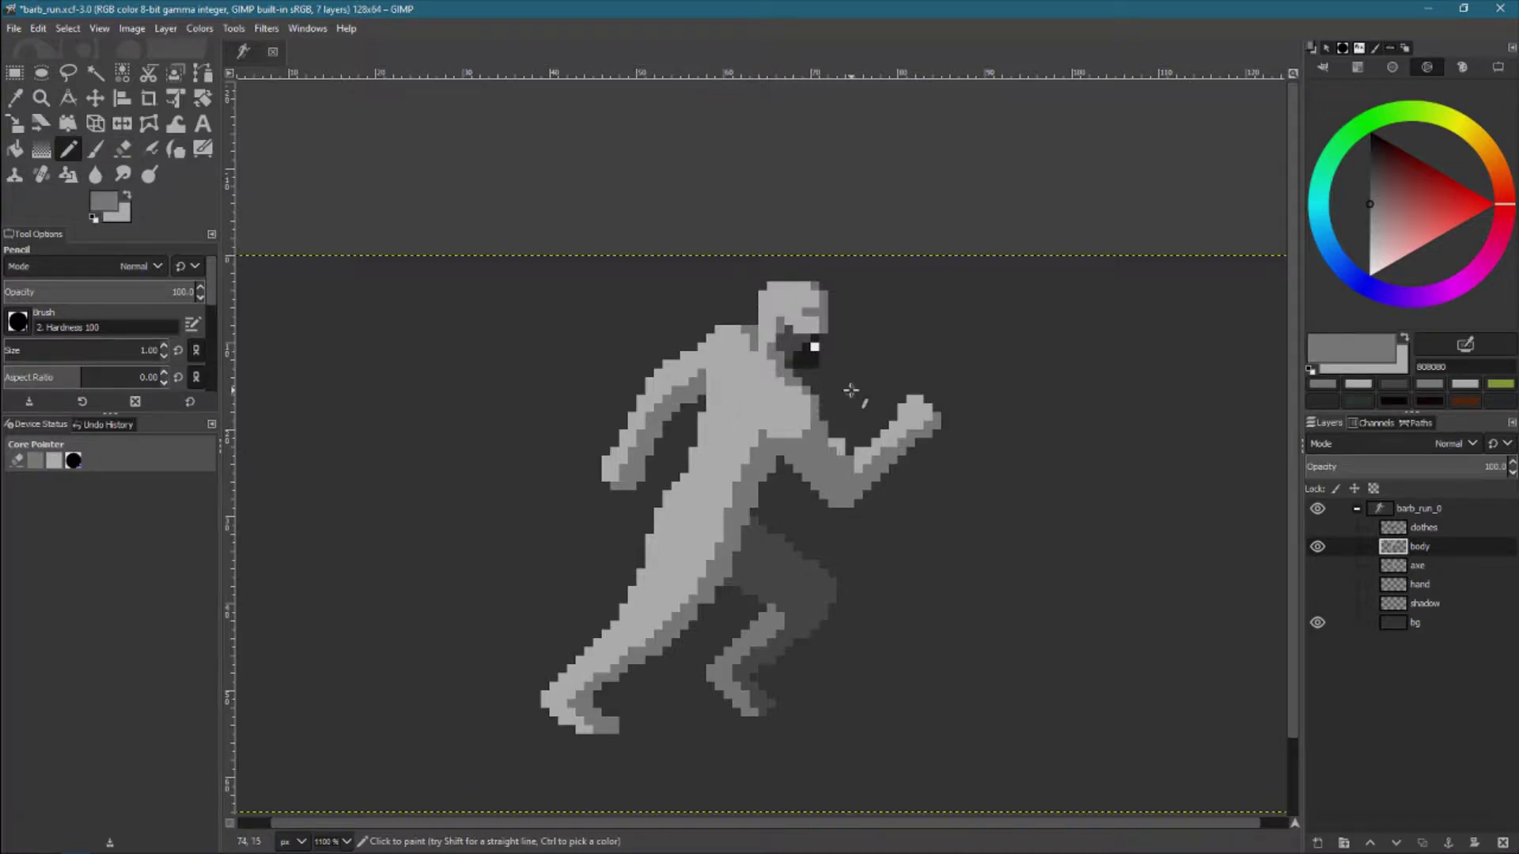
pyautogui.keyDown('ctrl'); pyautogui.click(740, 328); pyautogui.keyUp('ctrl')
pyautogui.rightClick(749, 314)
pyautogui.press('Escape')
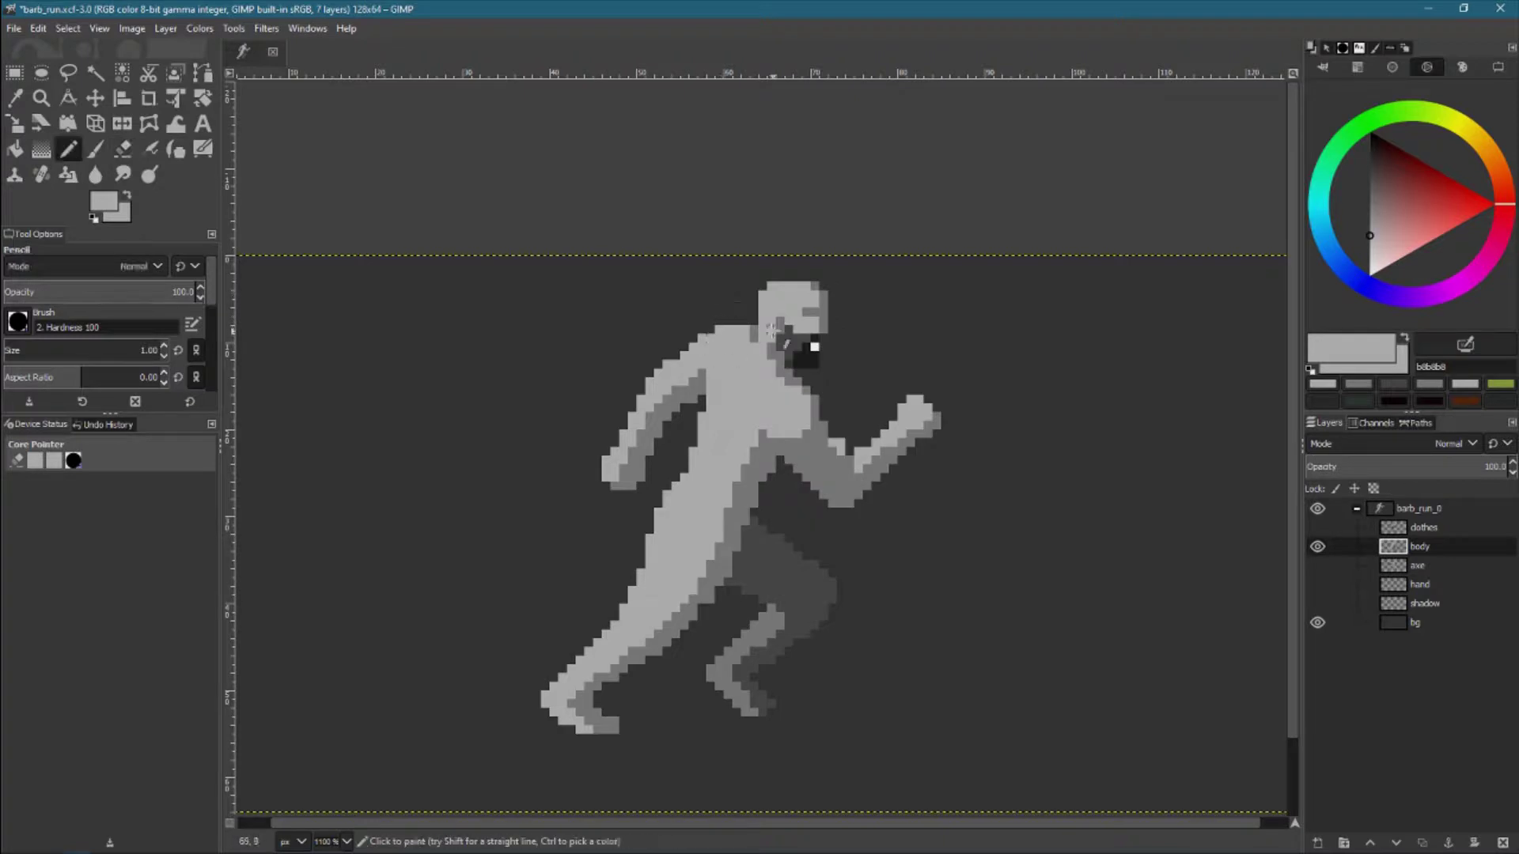
# Lower and sharpen the front arm's elbow, with light grey inside the forearm and mid-grey along the outer edge
pyautogui.click(856, 503)
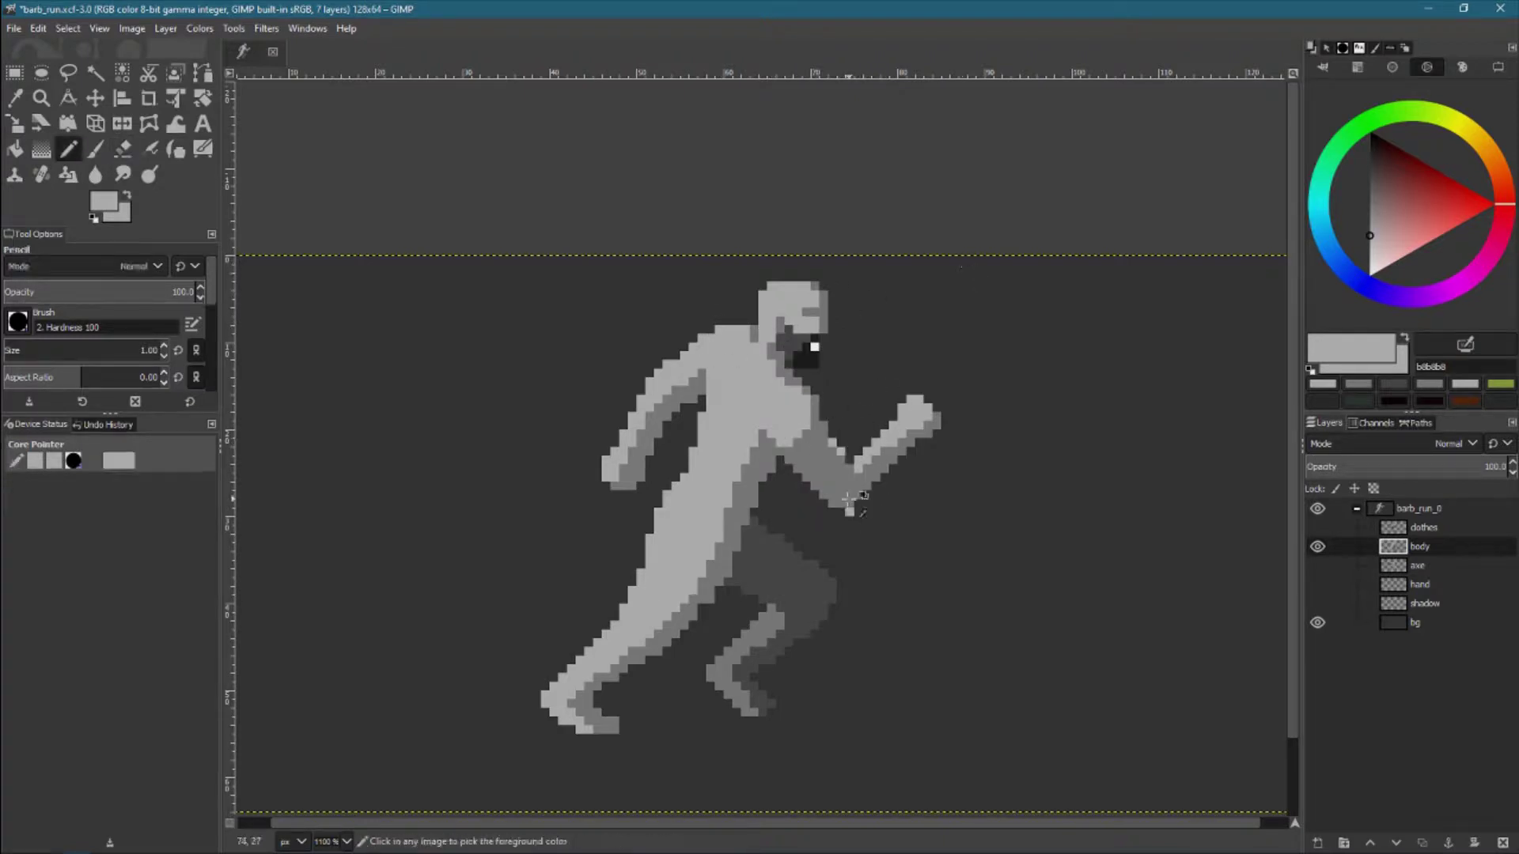
pyautogui.keyDown('ctrl'); pyautogui.click(858, 491); pyautogui.keyUp('ctrl')
pyautogui.click(868, 485)
pyautogui.keyDown('ctrl'); pyautogui.click(864, 473); pyautogui.keyUp('ctrl')
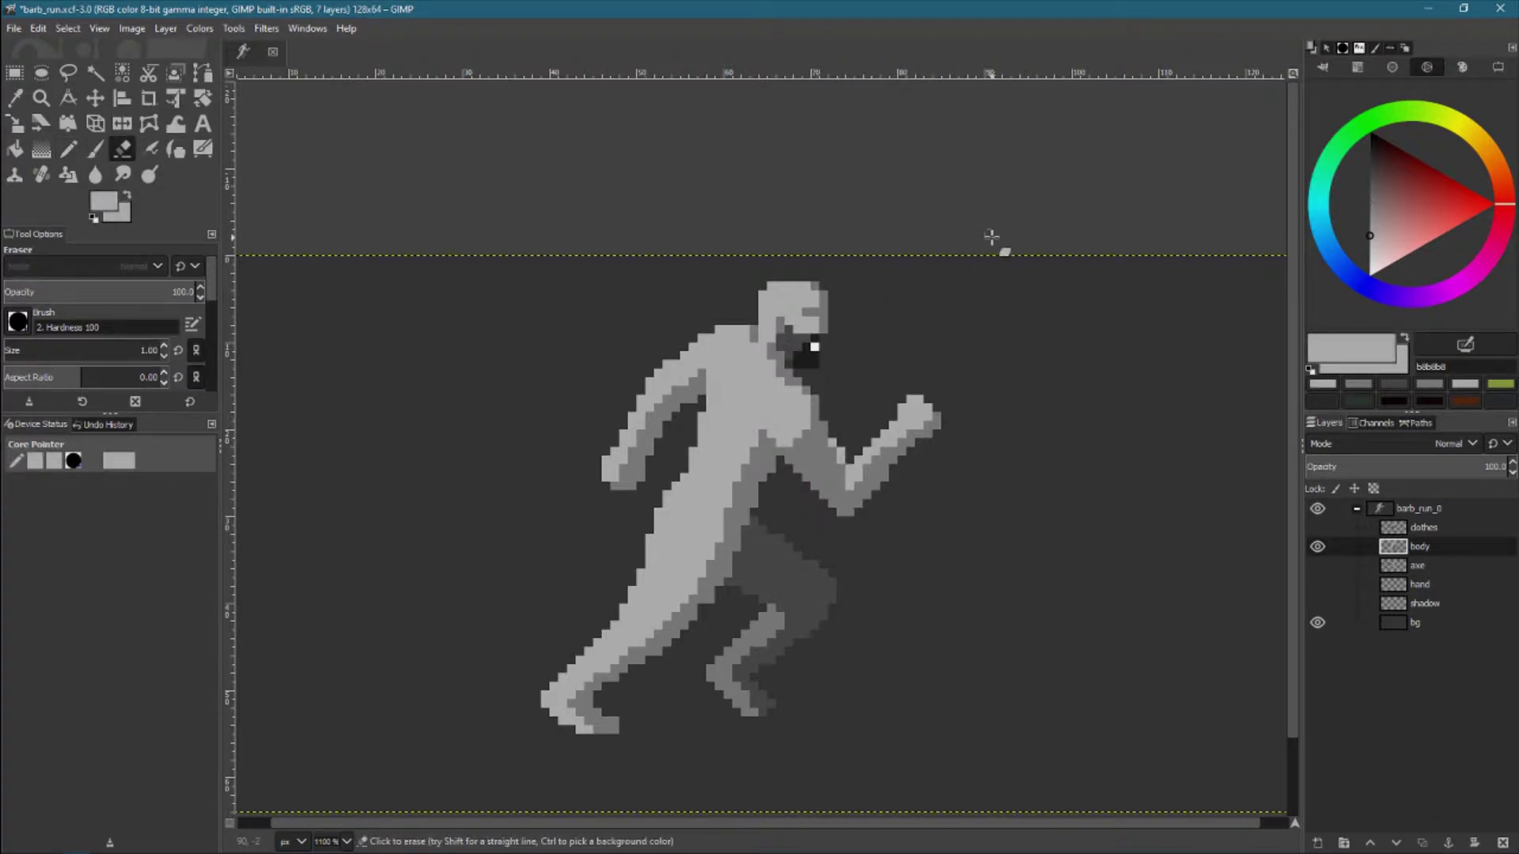
pyautogui.keyDown('ctrl'); pyautogui.click(786, 448); pyautogui.keyUp('ctrl')
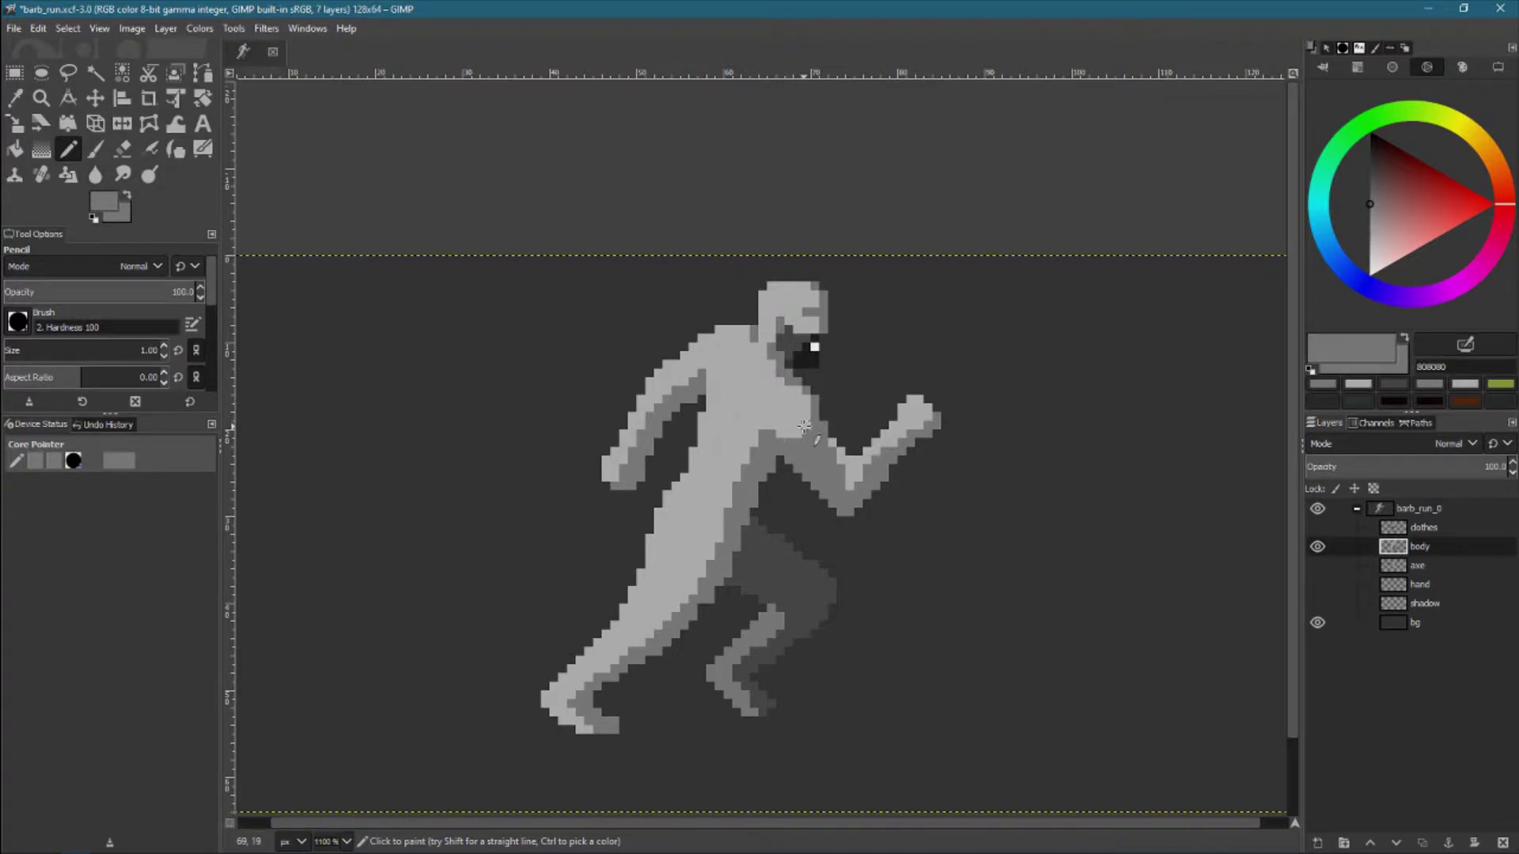
# Shade the top and front edges of the head with a mid-grey rim
pyautogui.keyDown('ctrl'); pyautogui.click(768, 293); pyautogui.keyUp('ctrl')
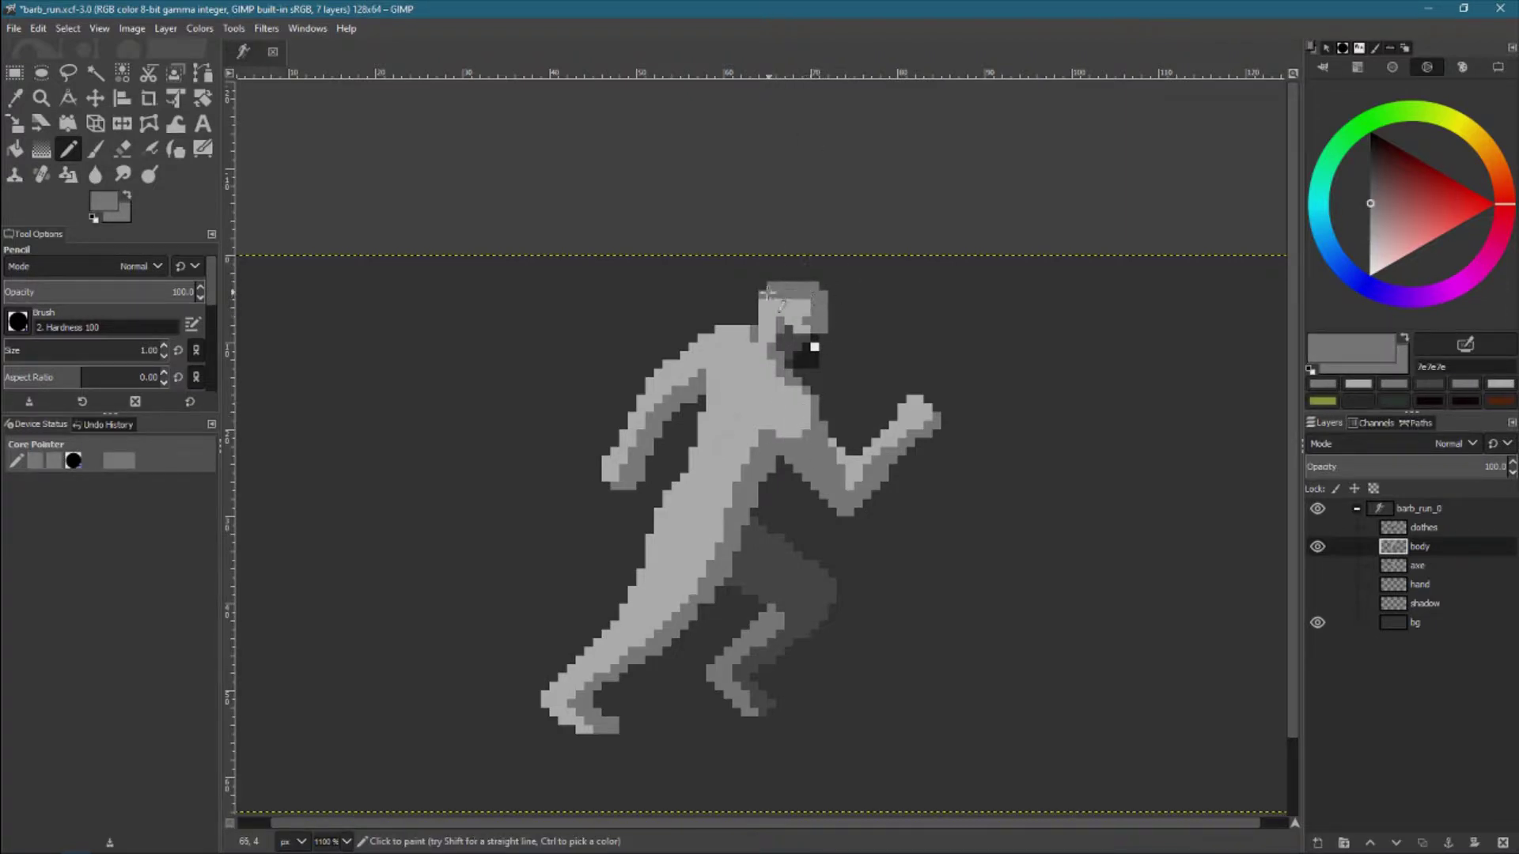
pyautogui.keyDown('ctrl'); pyautogui.click(771, 301); pyautogui.keyUp('ctrl')
pyautogui.moveTo(764, 289); pyautogui.dragTo(824, 331)
pyautogui.hotkey('shift', 'e')
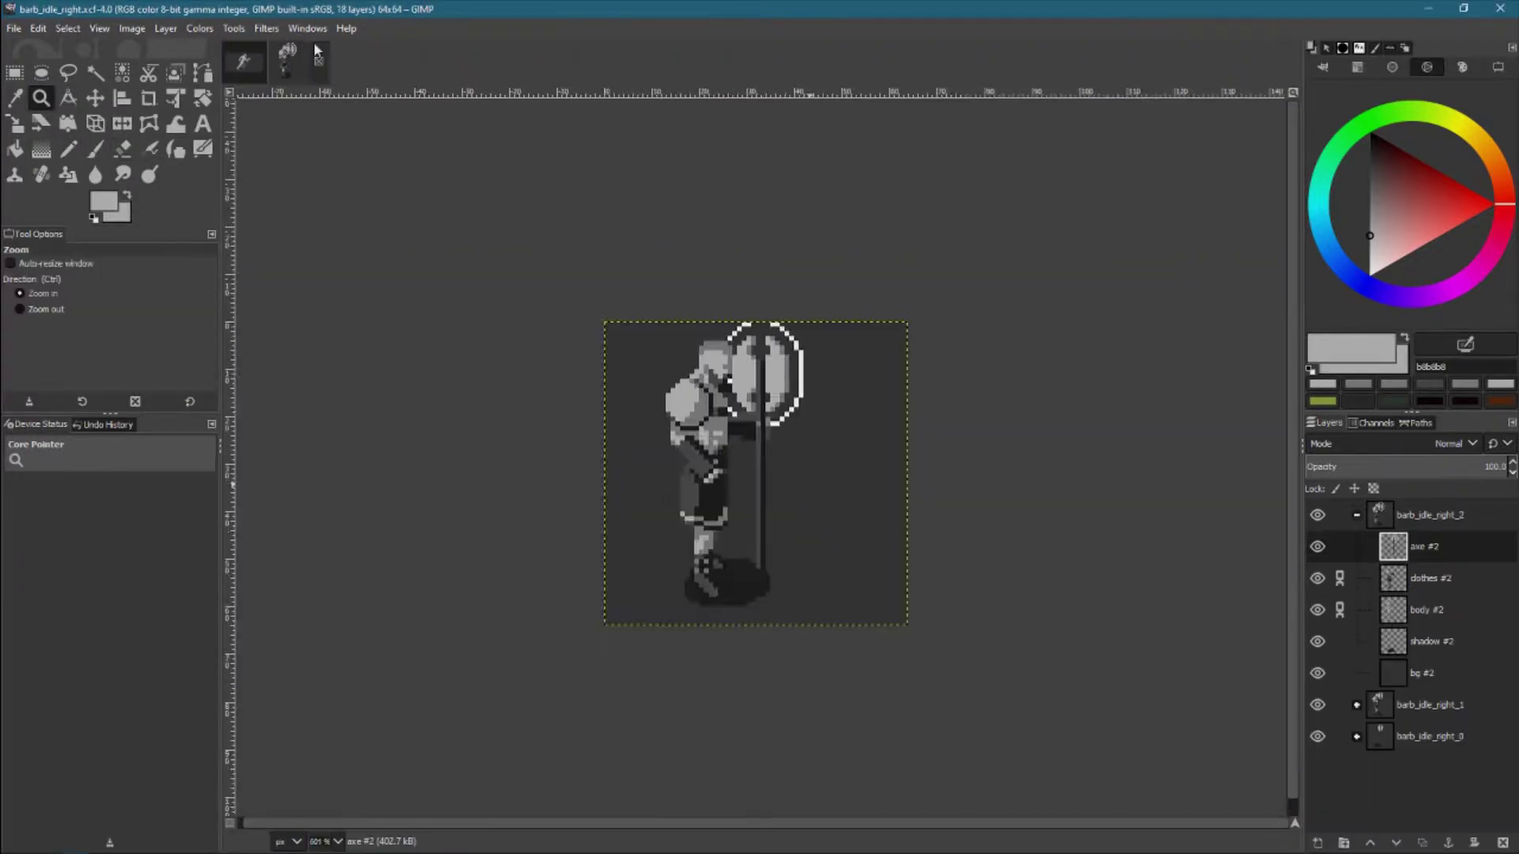
# Check the idle sprite for reference and touch up the running figure's front elbow and forearm pixels in light and mid-grey
pyautogui.moveTo(807, 474); pyautogui.dragTo(815, 482)
pyautogui.scroll(-5, 787, 467)
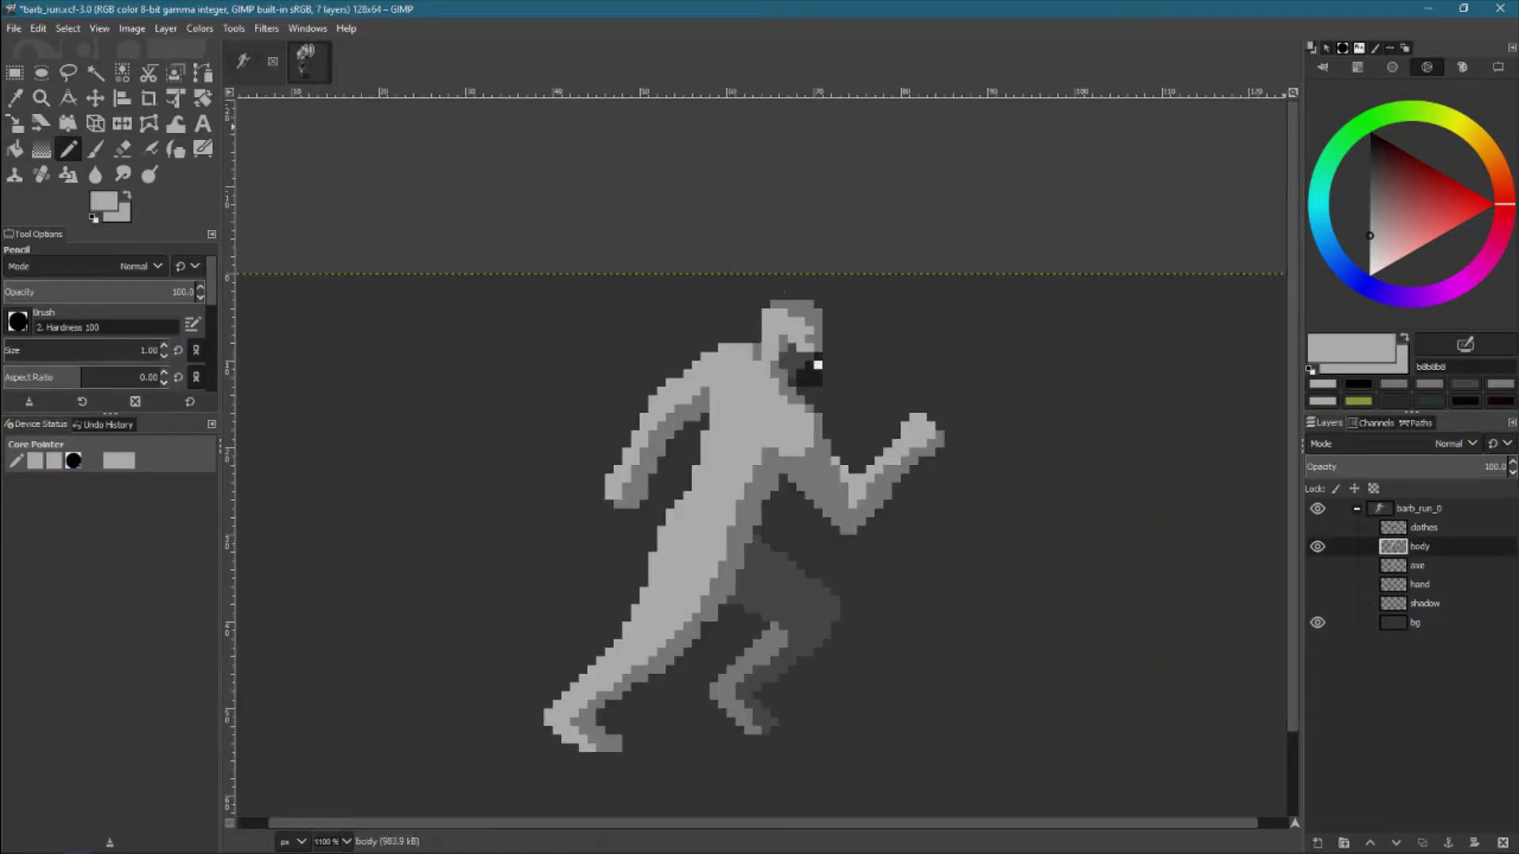
pyautogui.hotkey('shift', 'e')
pyautogui.press('n')
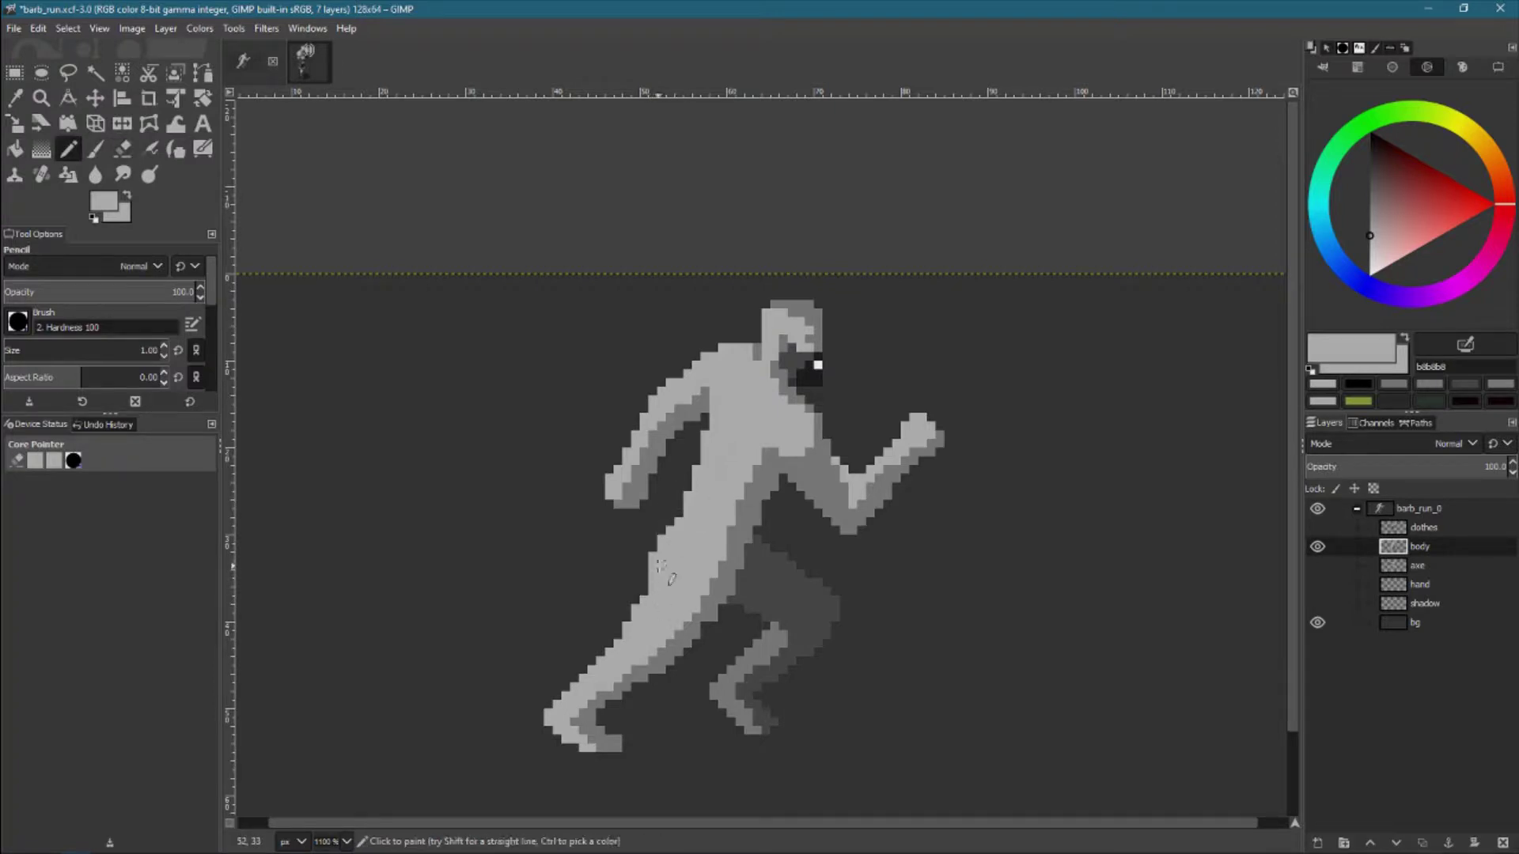
pyautogui.keyDown('ctrl'); pyautogui.click(693, 572); pyautogui.keyUp('ctrl')
pyautogui.hotkey('shift', 'e')
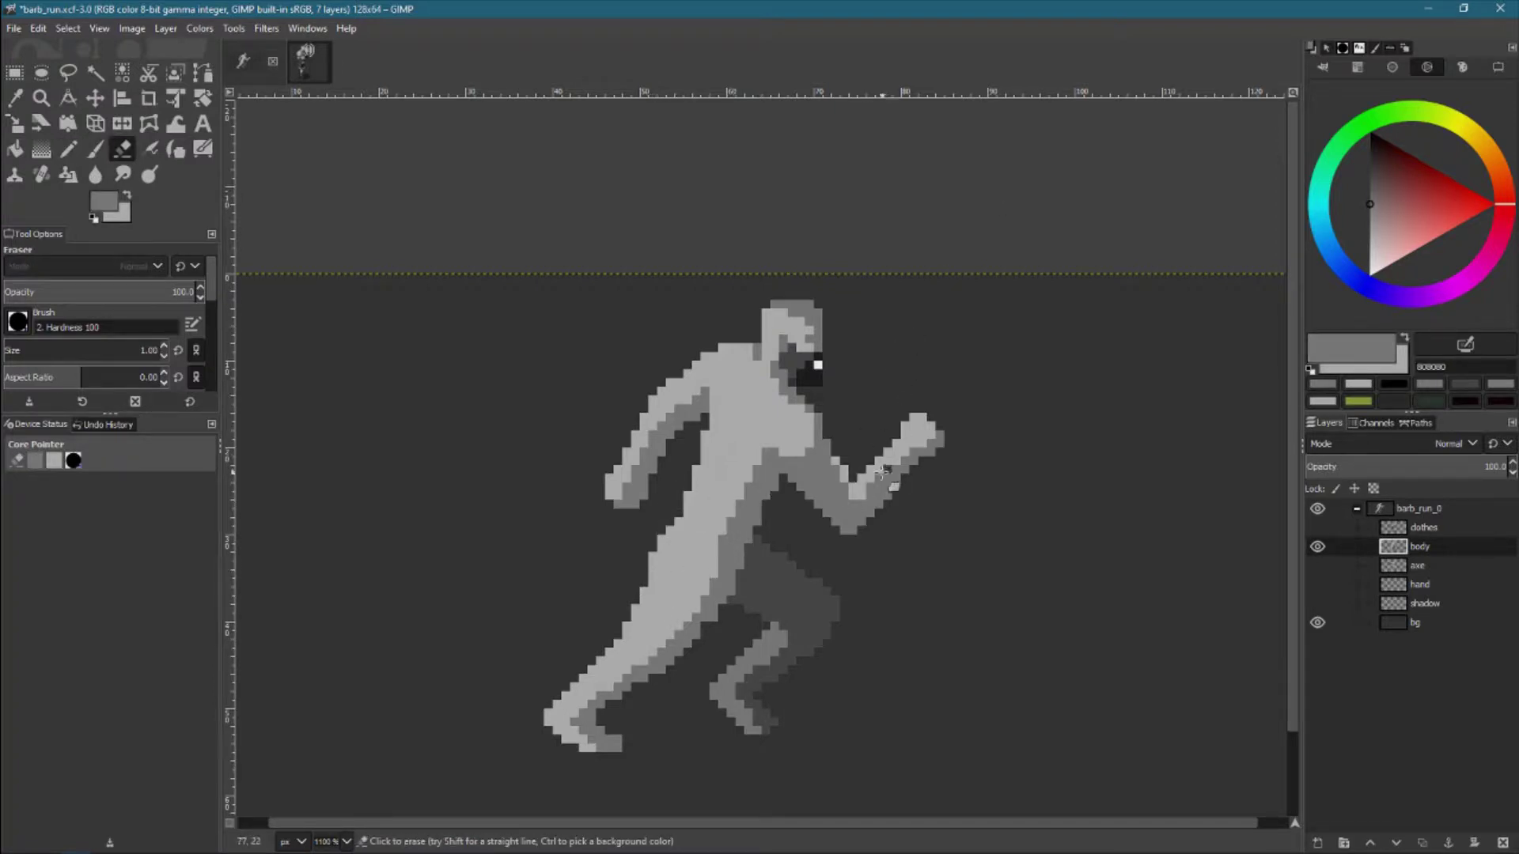
pyautogui.press('n')
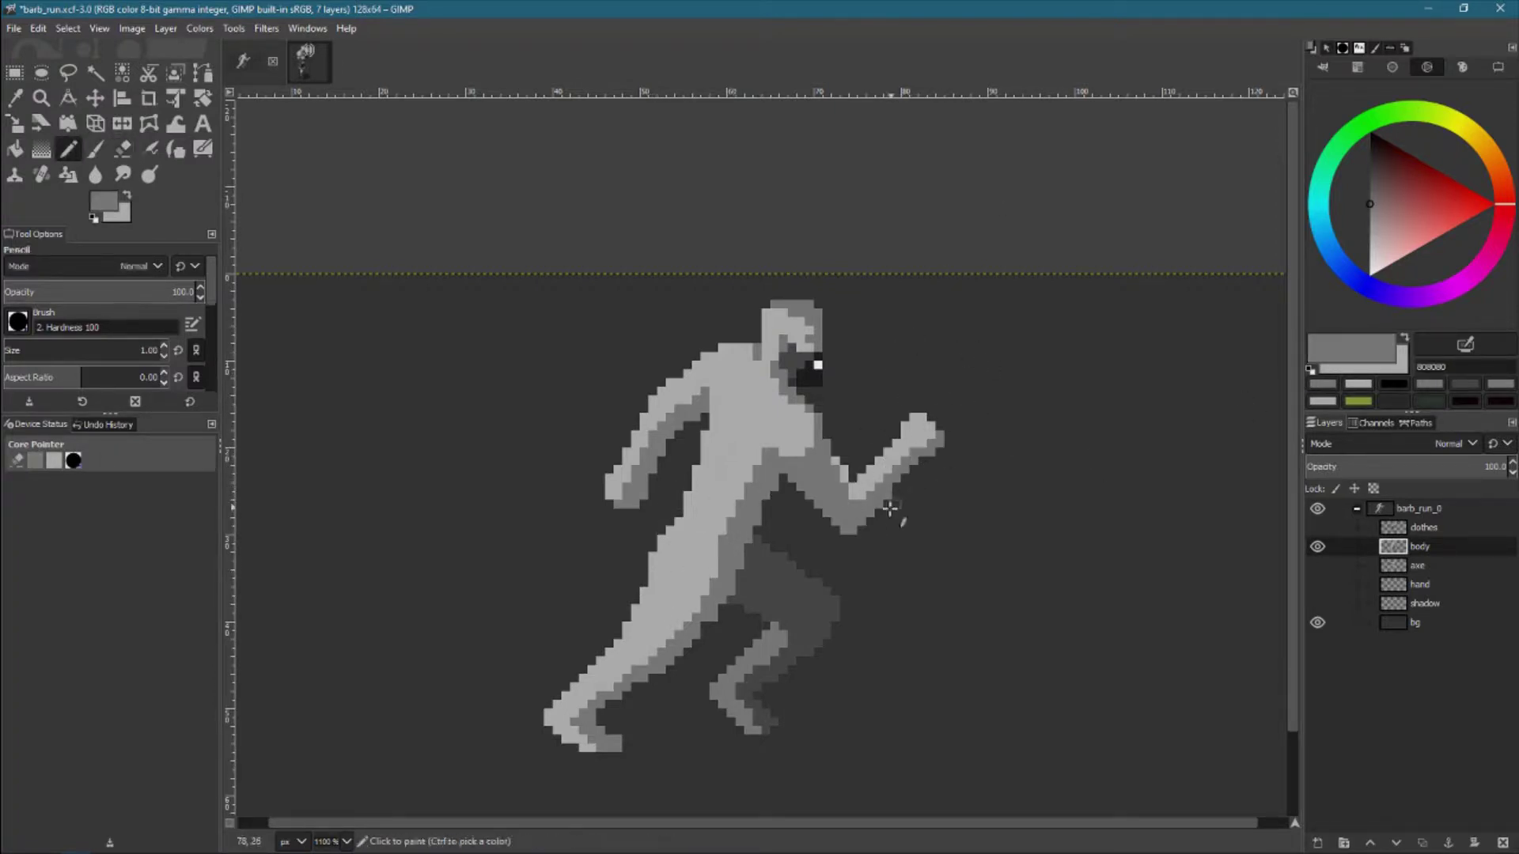
pyautogui.keyDown('ctrl'); pyautogui.click(890, 509); pyautogui.keyUp('ctrl')
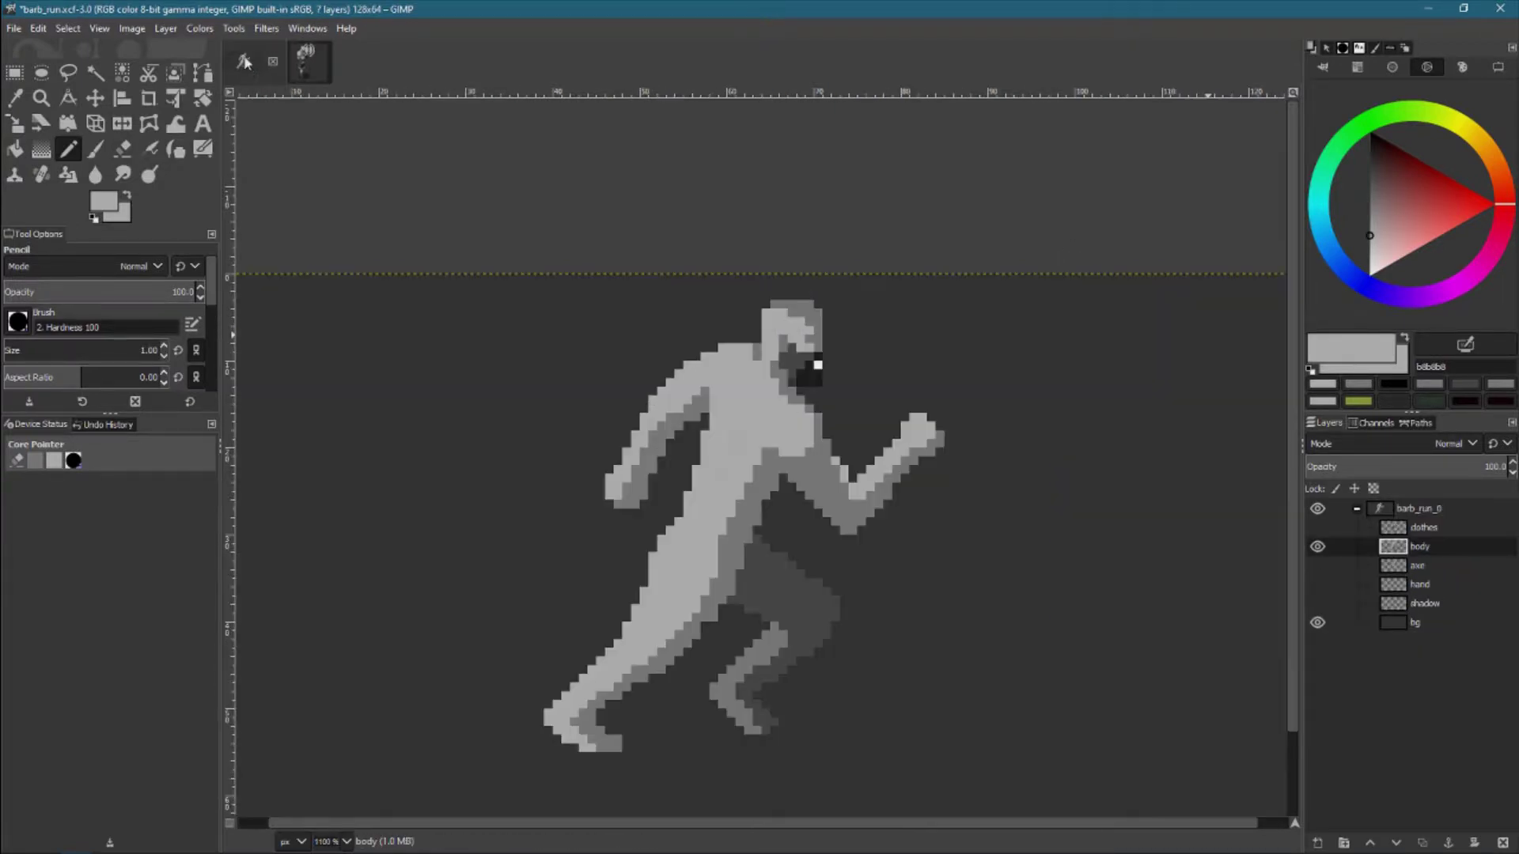
# Copy the head from the body #2 layer of the barb_idle_right sprite using a rectangular selection
pyautogui.hotkey('alt', '2')
pyautogui.hotkey('alt', '1')
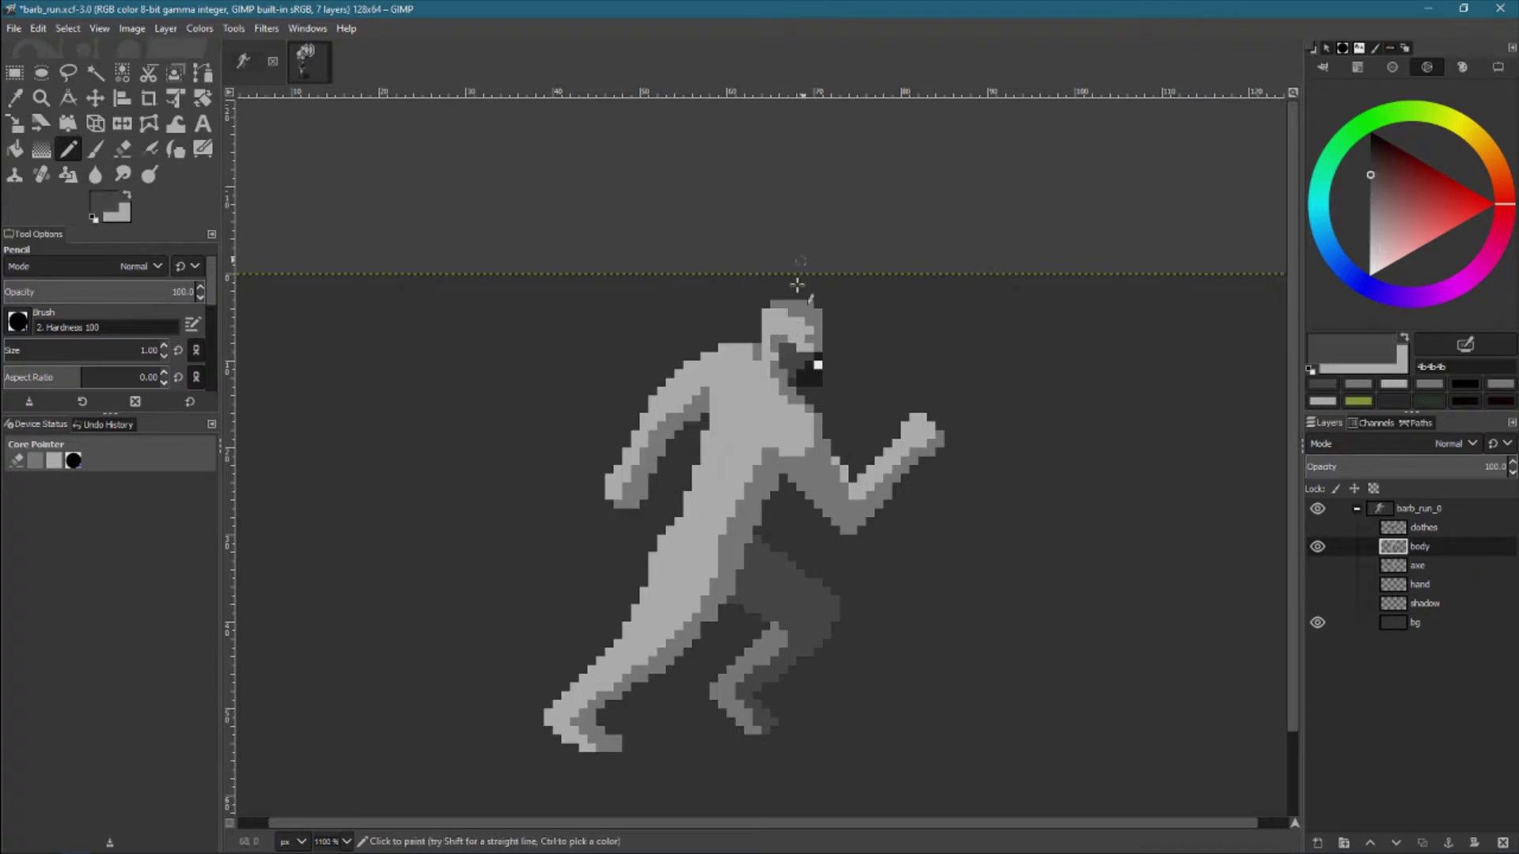
pyautogui.hotkey('alt', '2')
pyautogui.press('r')
pyautogui.moveTo(729, 336); pyautogui.dragTo(783, 406)
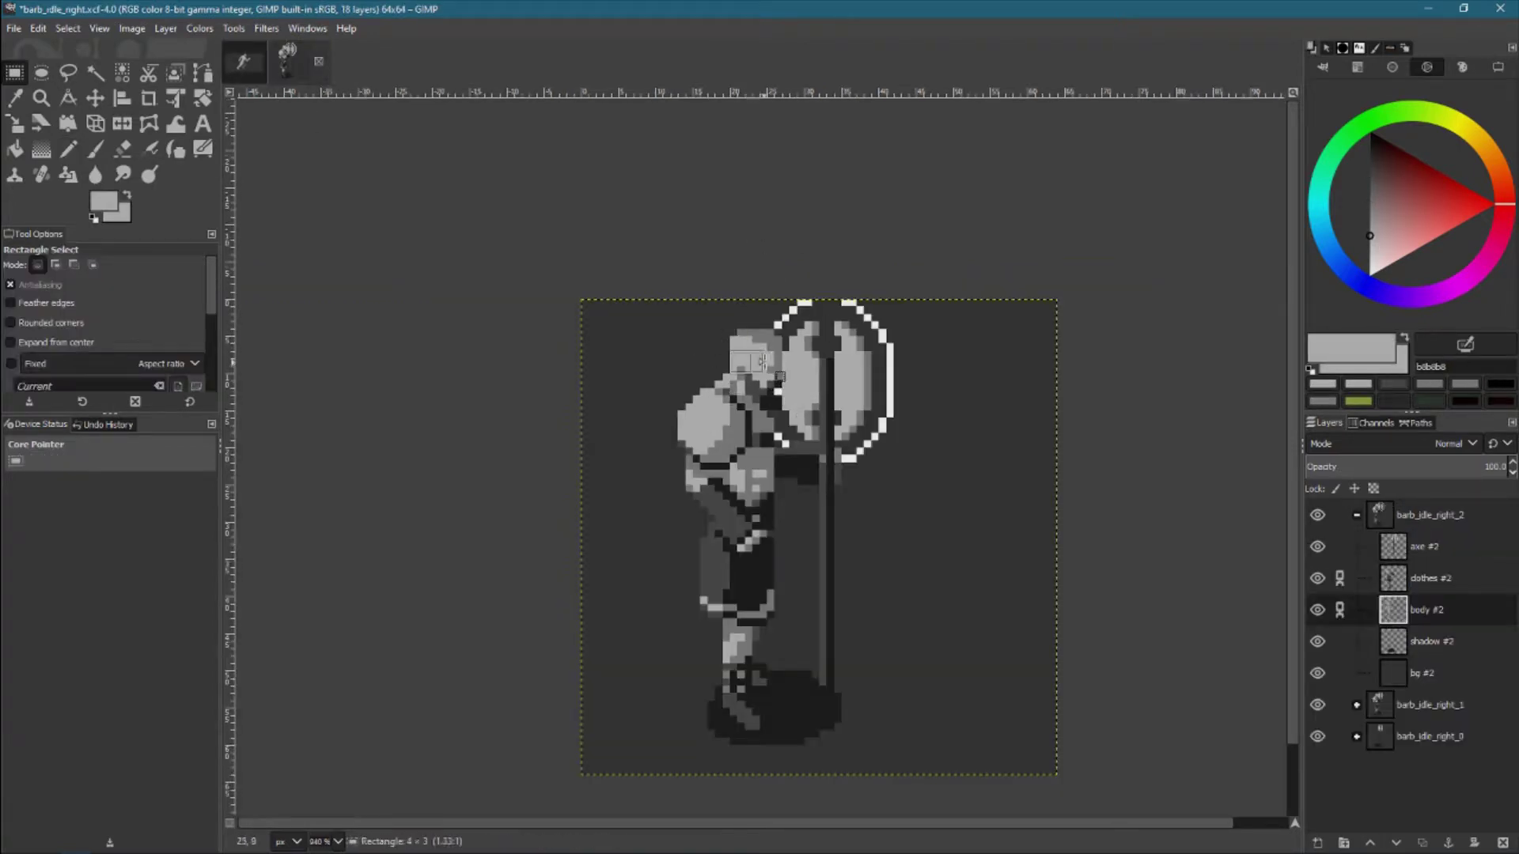
pyautogui.rightClick(756, 377)
pyautogui.moveTo(786, 404)
pyautogui.click(936, 456)
# Paste the copied head into barb_run, align it over the running figure's head, and anchor it to the body layer
pyautogui.hotkey('alt', '1')
pyautogui.rightClick(831, 329)
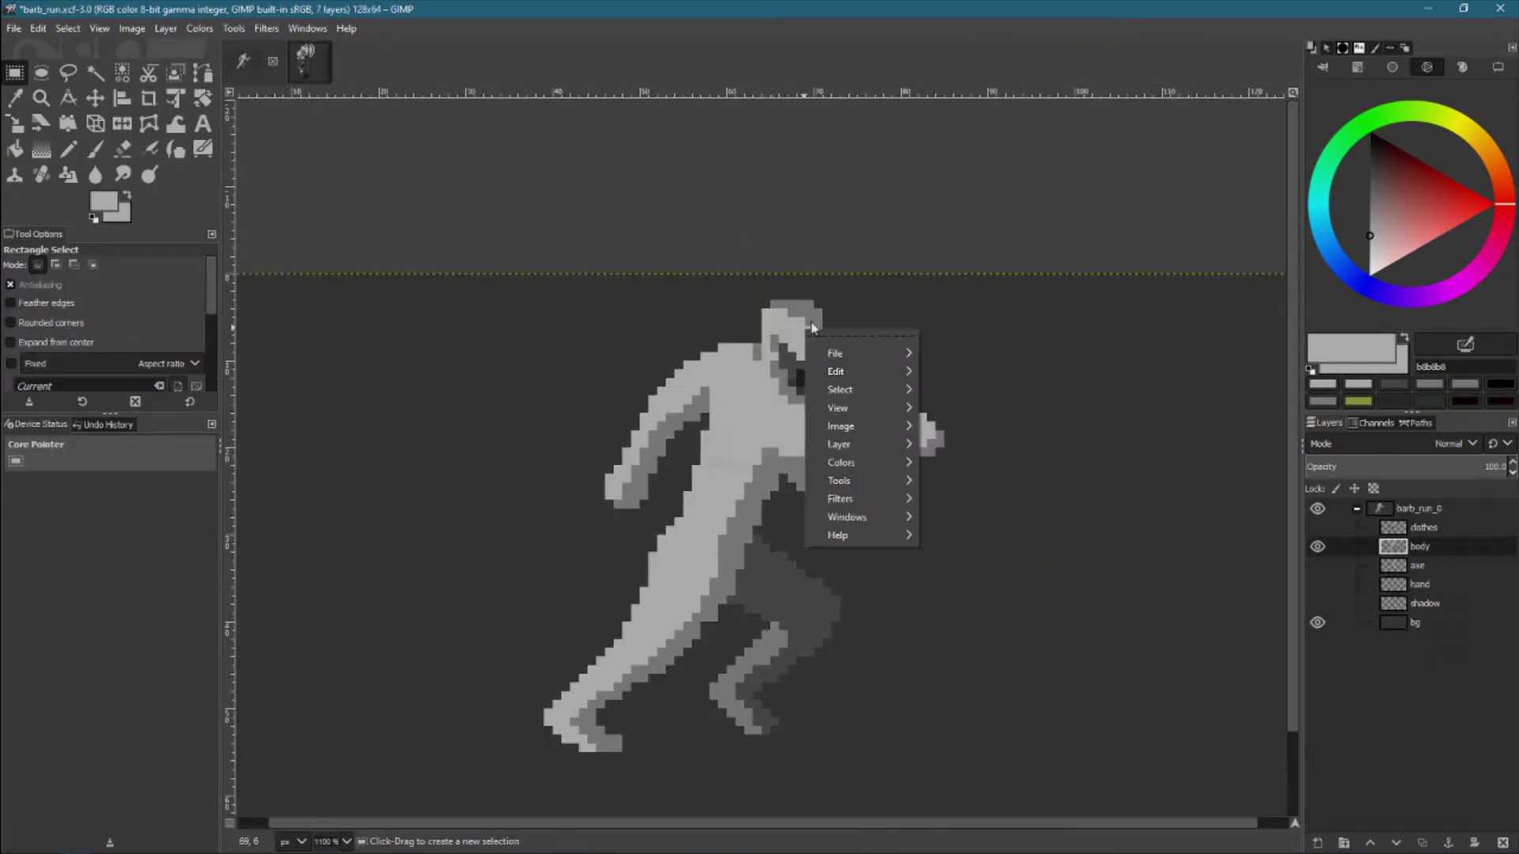
pyautogui.click(985, 459)
pyautogui.press('m')
pyautogui.moveTo(421, 318); pyautogui.dragTo(801, 318)
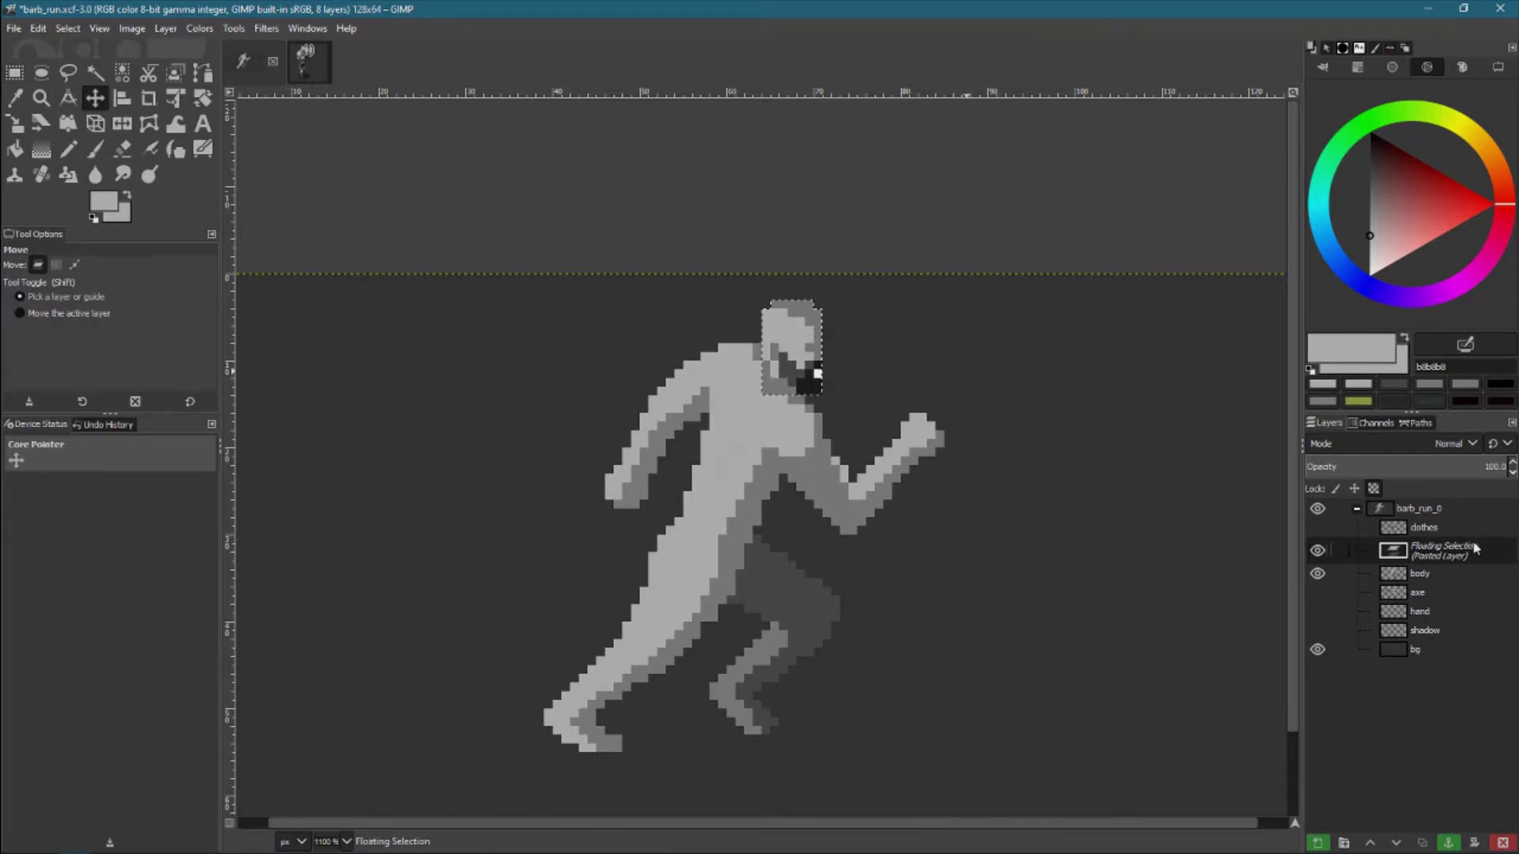
pyautogui.hotkey('ctrl', 'h')
# Clean up the pixels around the pasted head and neck, and raise the upper back with light grey
pyautogui.press('n')
pyautogui.hotkey('shift', 'e')
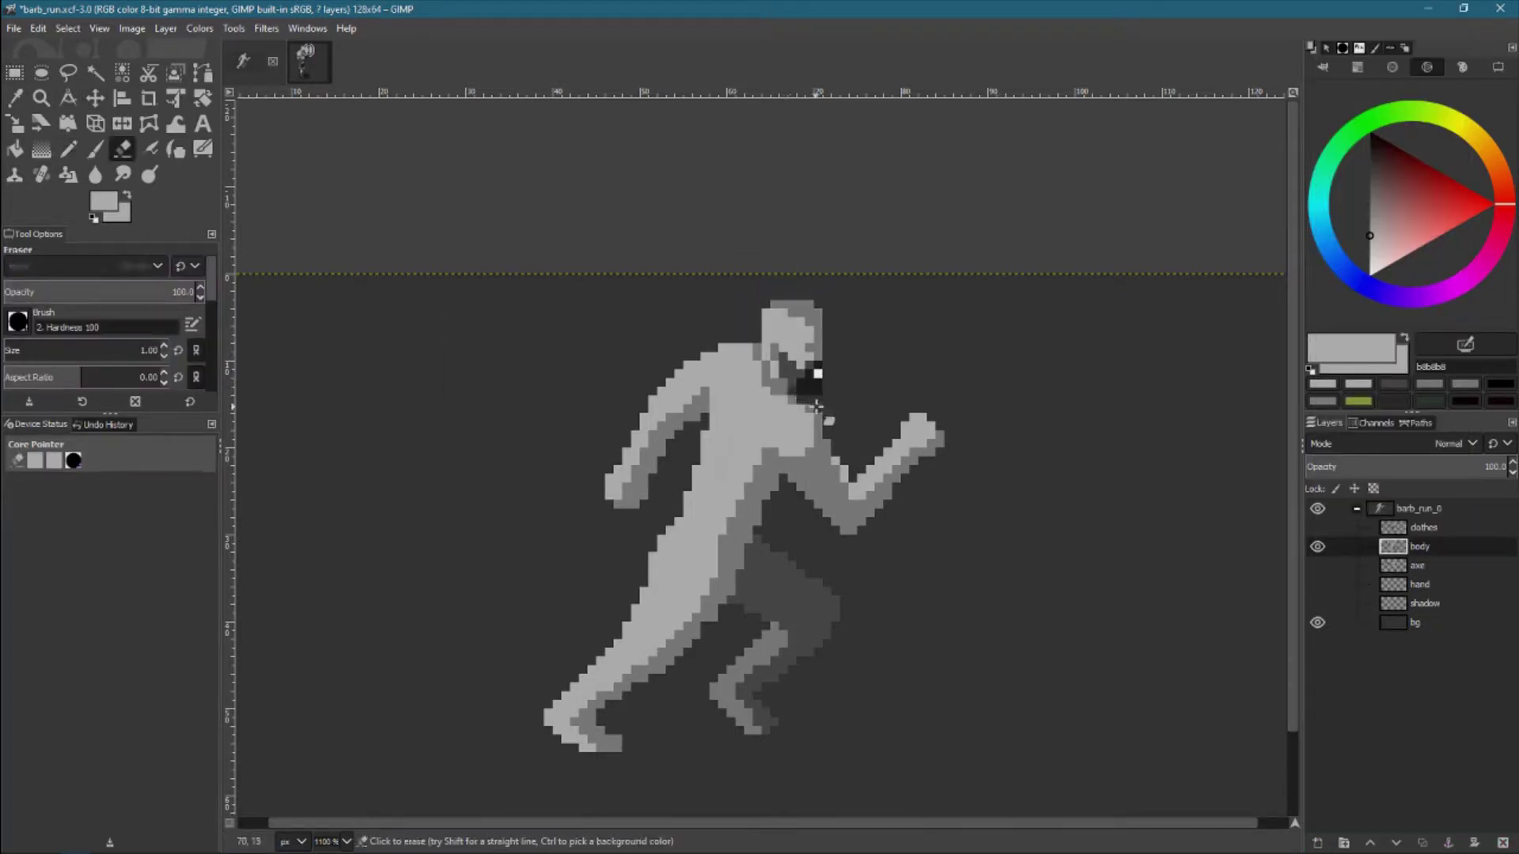
pyautogui.press('n')
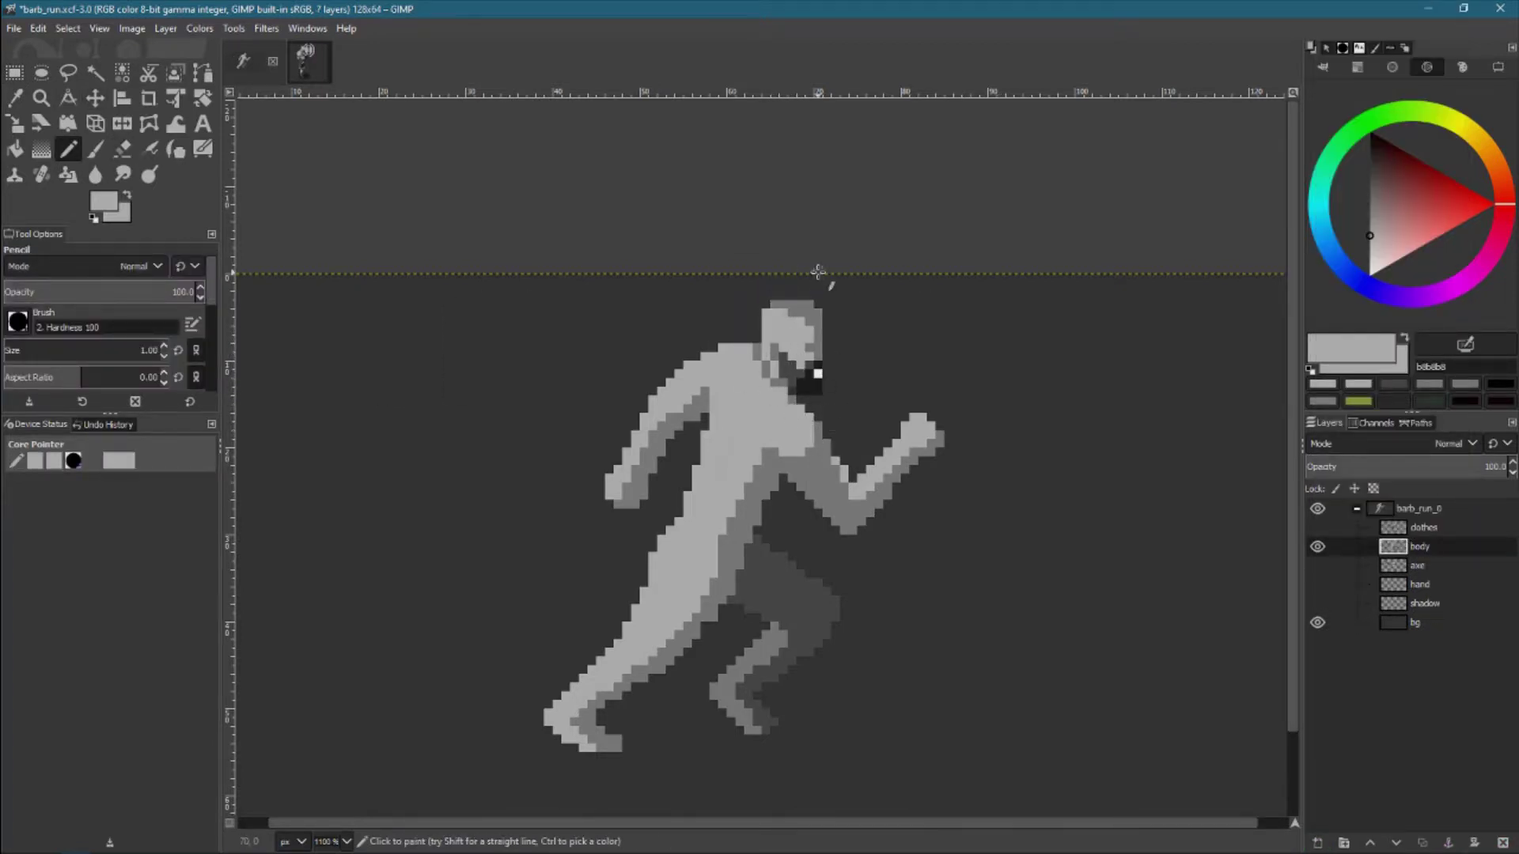
pyautogui.keyDown('ctrl'); pyautogui.click(795, 323); pyautogui.keyUp('ctrl')
pyautogui.keyDown('ctrl'); pyautogui.click(823, 332); pyautogui.keyUp('ctrl')
pyautogui.keyDown('ctrl'); pyautogui.click(791, 320); pyautogui.keyUp('ctrl')
pyautogui.keyDown('ctrl'); pyautogui.click(783, 314); pyautogui.keyUp('ctrl')
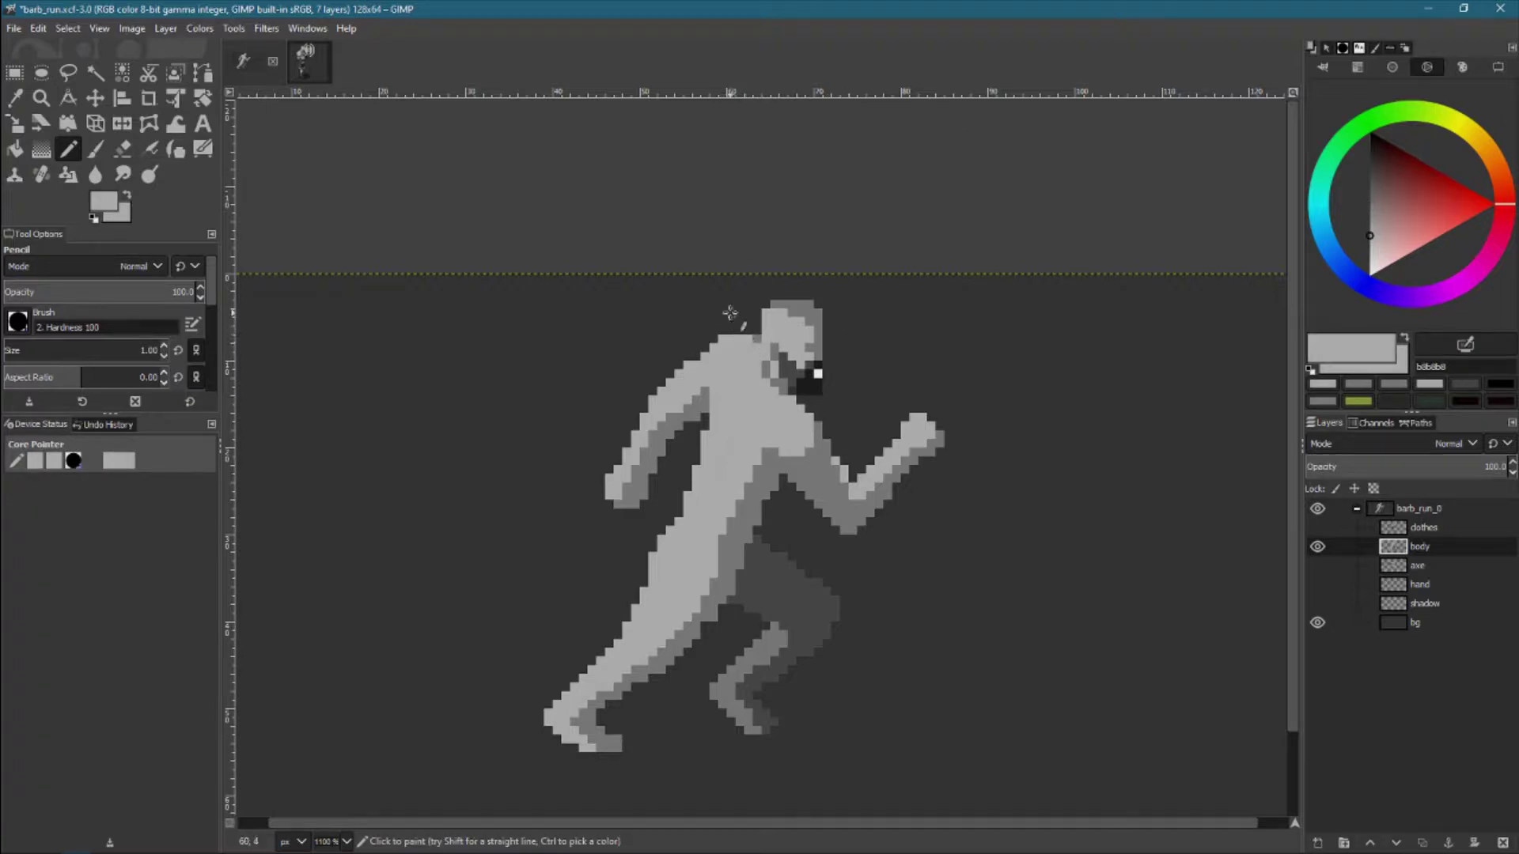
pyautogui.hotkey('shift', 'e')
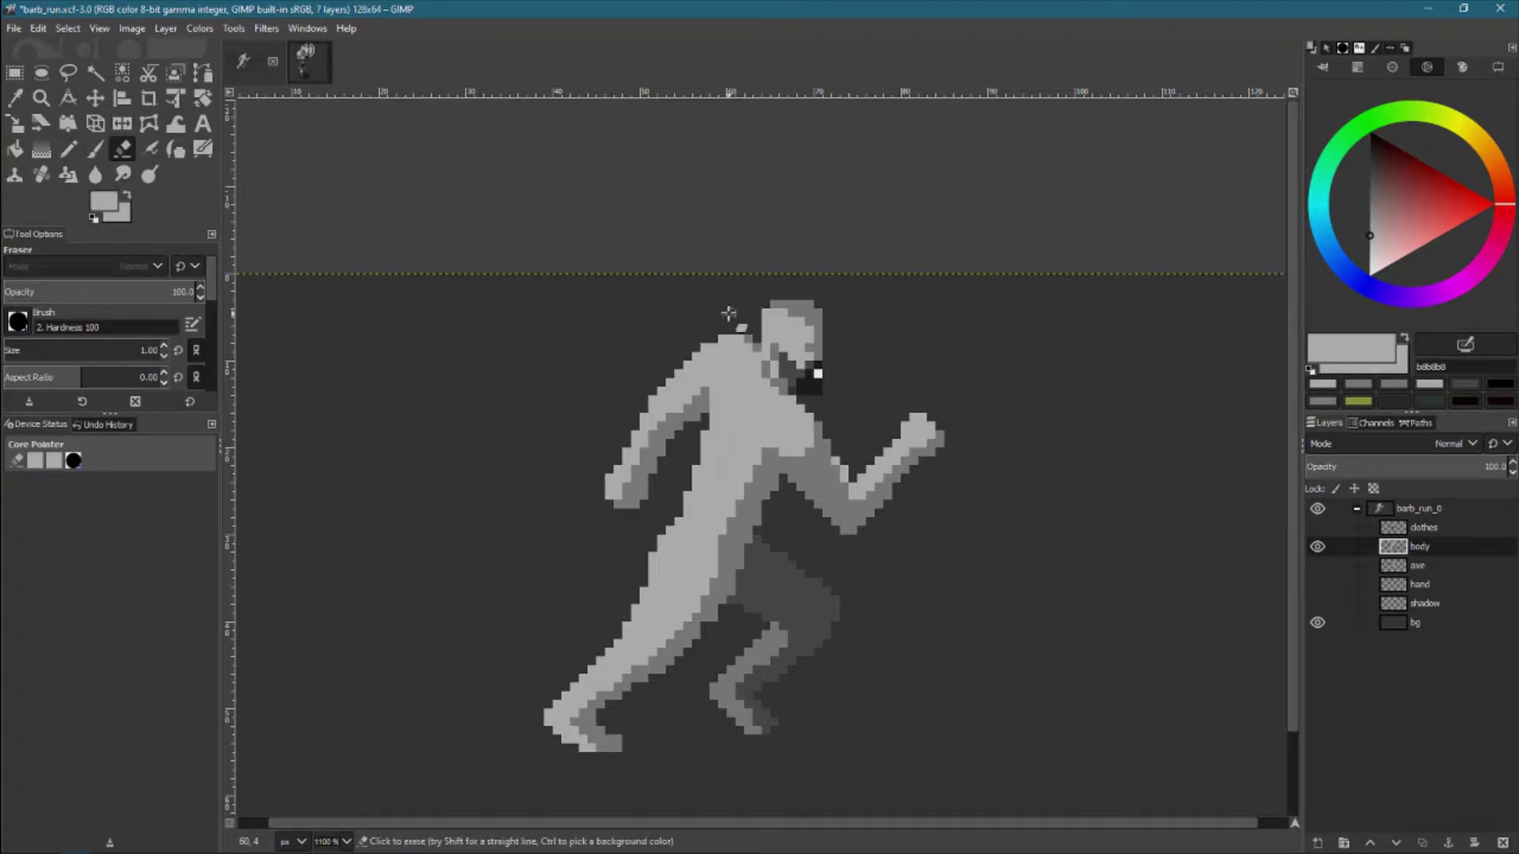
# Draw a mid-grey highlight line along the front thigh's upper edge from hip to knee
pyautogui.keyDown('ctrl'); pyautogui.click(764, 535); pyautogui.keyUp('ctrl')
pyautogui.scroll(-2, 763, 535)
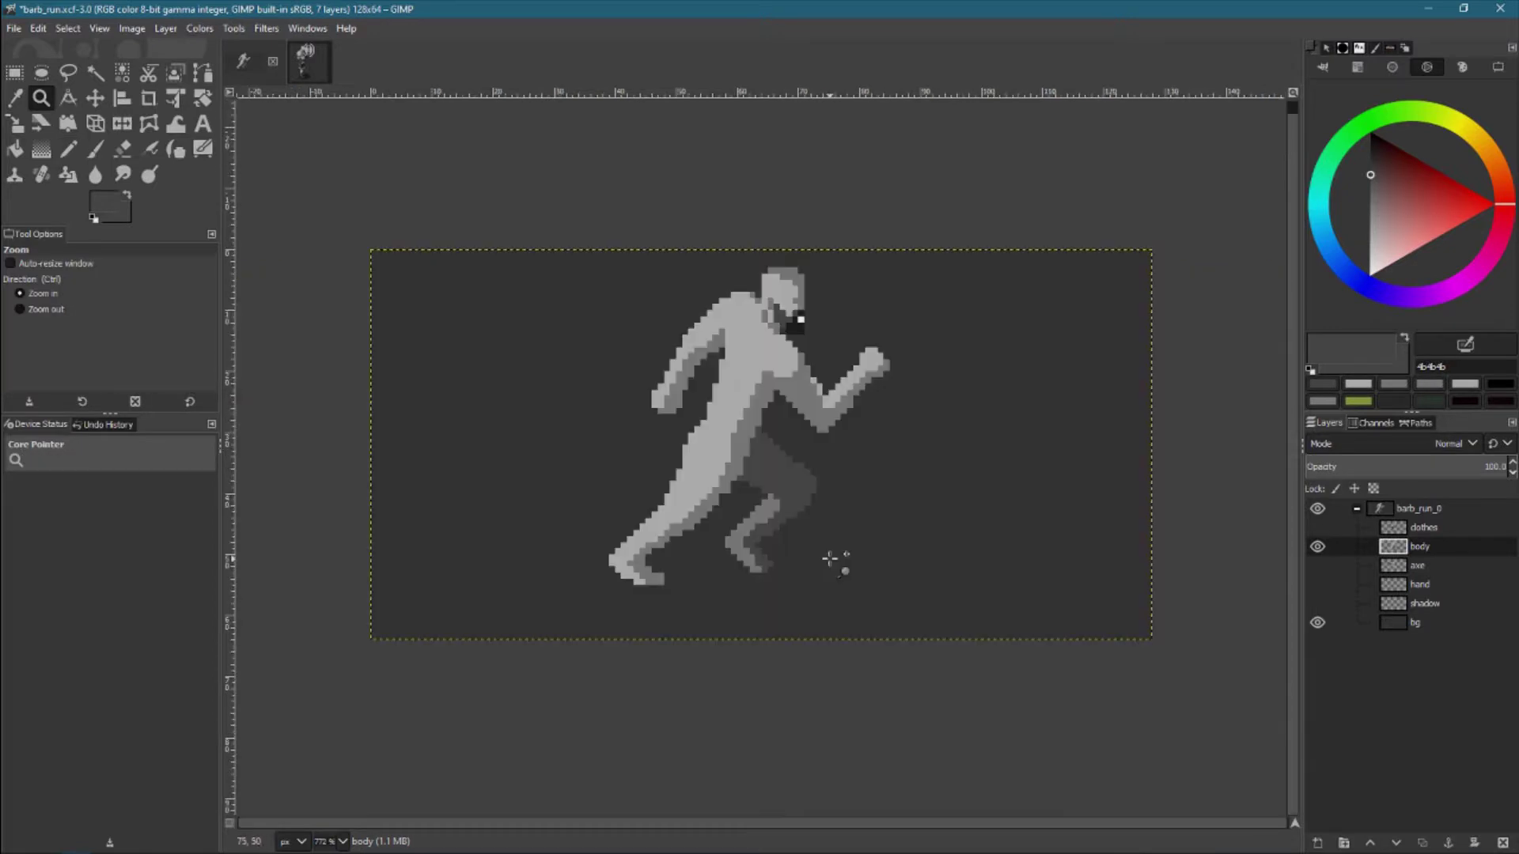
pyautogui.press('n')
pyautogui.keyDown('ctrl'); pyautogui.click(760, 434); pyautogui.keyUp('ctrl')
pyautogui.moveTo(759, 437); pyautogui.dragTo(823, 473)
pyautogui.keyDown('ctrl'); pyautogui.click(815, 482); pyautogui.keyUp('ctrl')
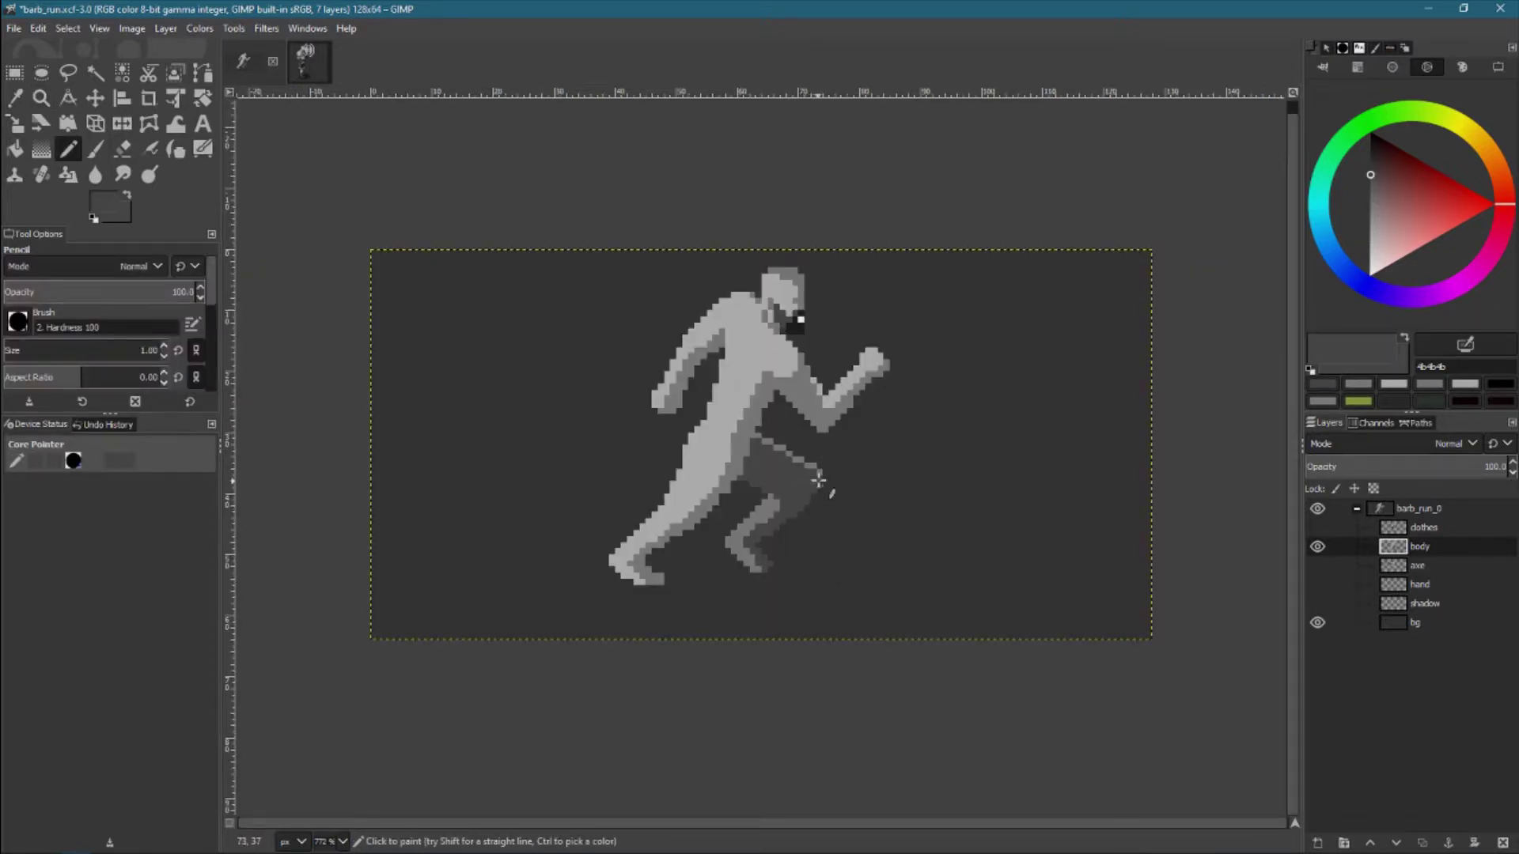
# Extend the mid-grey shading of the front calf towards the knee and touch up the foot with dark and mid-grey
pyautogui.keyDown('ctrl'); pyautogui.click(774, 497); pyautogui.keyUp('ctrl')
pyautogui.keyDown('ctrl'); pyautogui.click(839, 395); pyautogui.keyUp('ctrl')
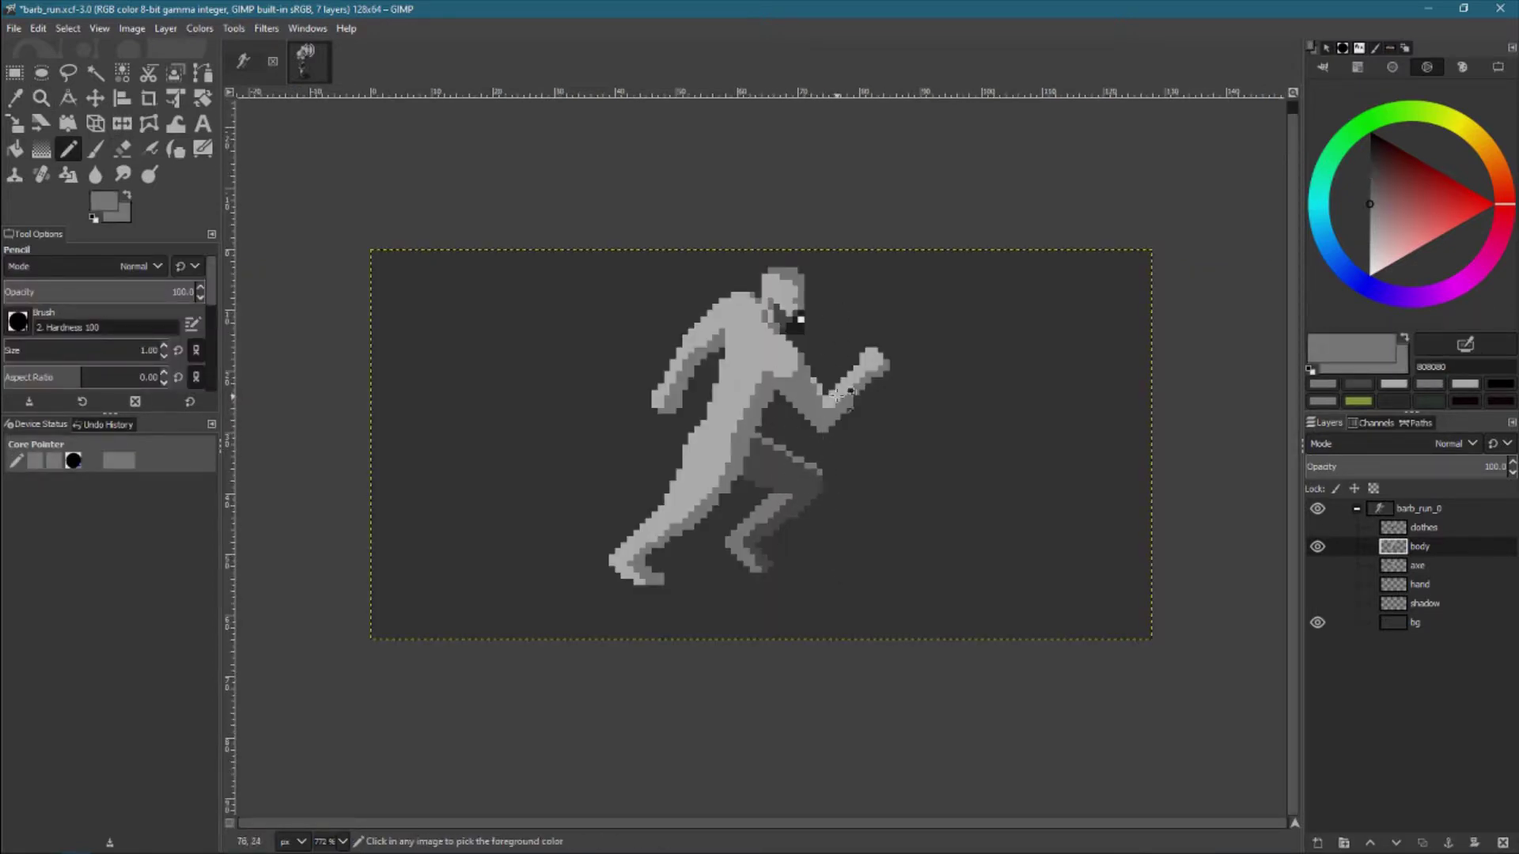
pyautogui.keyDown('ctrl'); pyautogui.click(758, 542); pyautogui.keyUp('ctrl')
pyautogui.click(765, 547)
pyautogui.keyDown('ctrl'); pyautogui.click(760, 553); pyautogui.keyUp('ctrl')
pyautogui.hotkey('shift', 'e')
pyautogui.click(744, 558)
pyautogui.press('n')
pyautogui.keyDown('ctrl'); pyautogui.click(791, 491); pyautogui.keyUp('ctrl')
pyautogui.keyDown('ctrl'); pyautogui.click(819, 473); pyautogui.keyUp('ctrl')
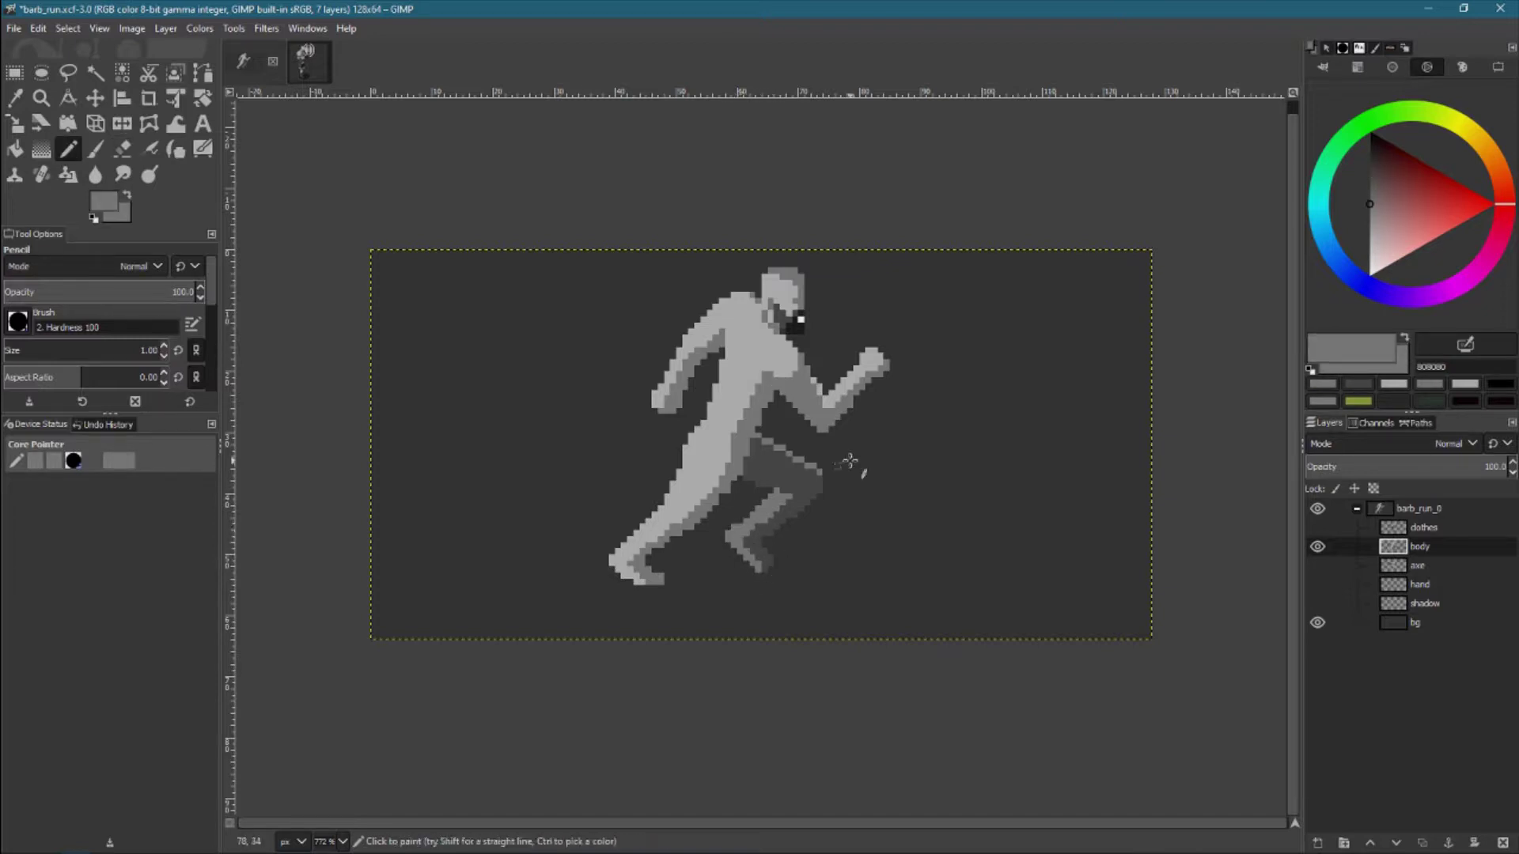
# Erase the front foot and redraw it pointing more steeply down from the ankle, in mid-grey with a dark grey edge
pyautogui.hotkey('shift', 'e')
pyautogui.moveTo(736, 548); pyautogui.dragTo(764, 566)
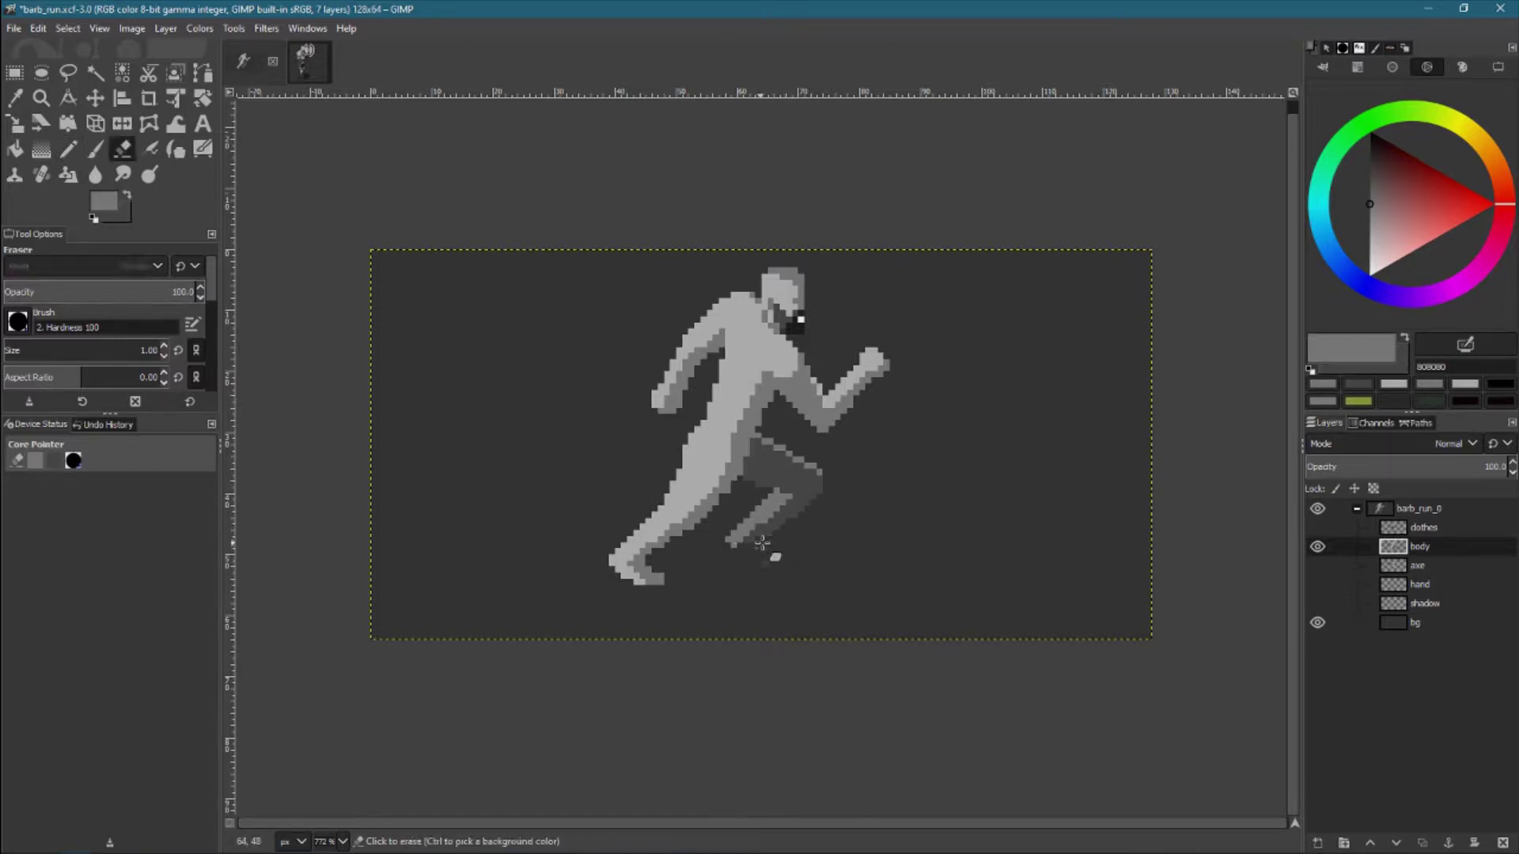
pyautogui.press('n')
pyautogui.keyDown('ctrl'); pyautogui.click(735, 548); pyautogui.keyUp('ctrl')
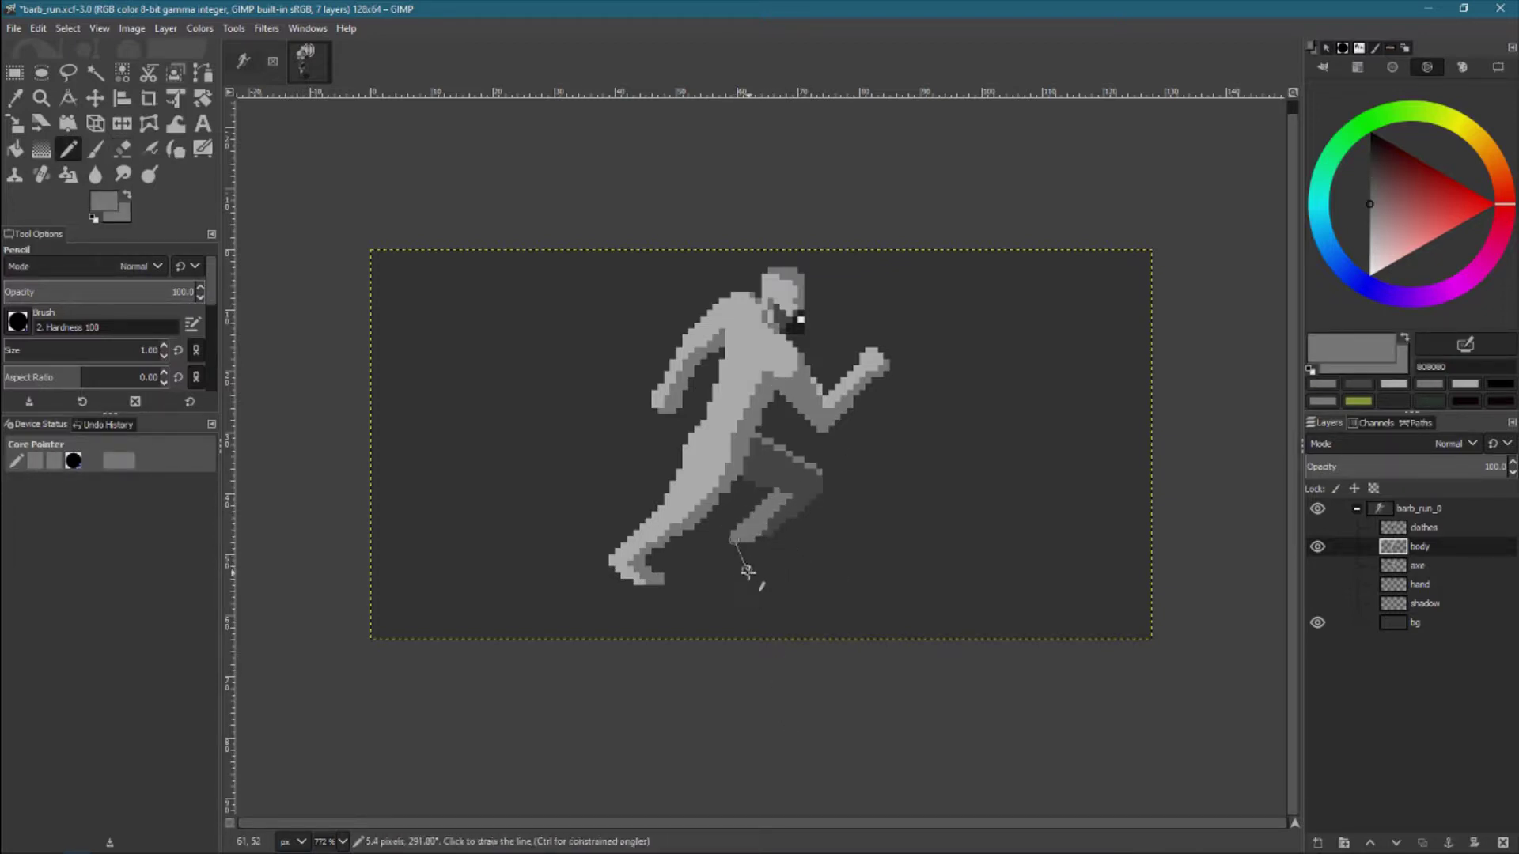
pyautogui.keyDown('ctrl'); pyautogui.click(770, 501); pyautogui.keyUp('ctrl')
pyautogui.moveTo(736, 541); pyautogui.dragTo(763, 567)
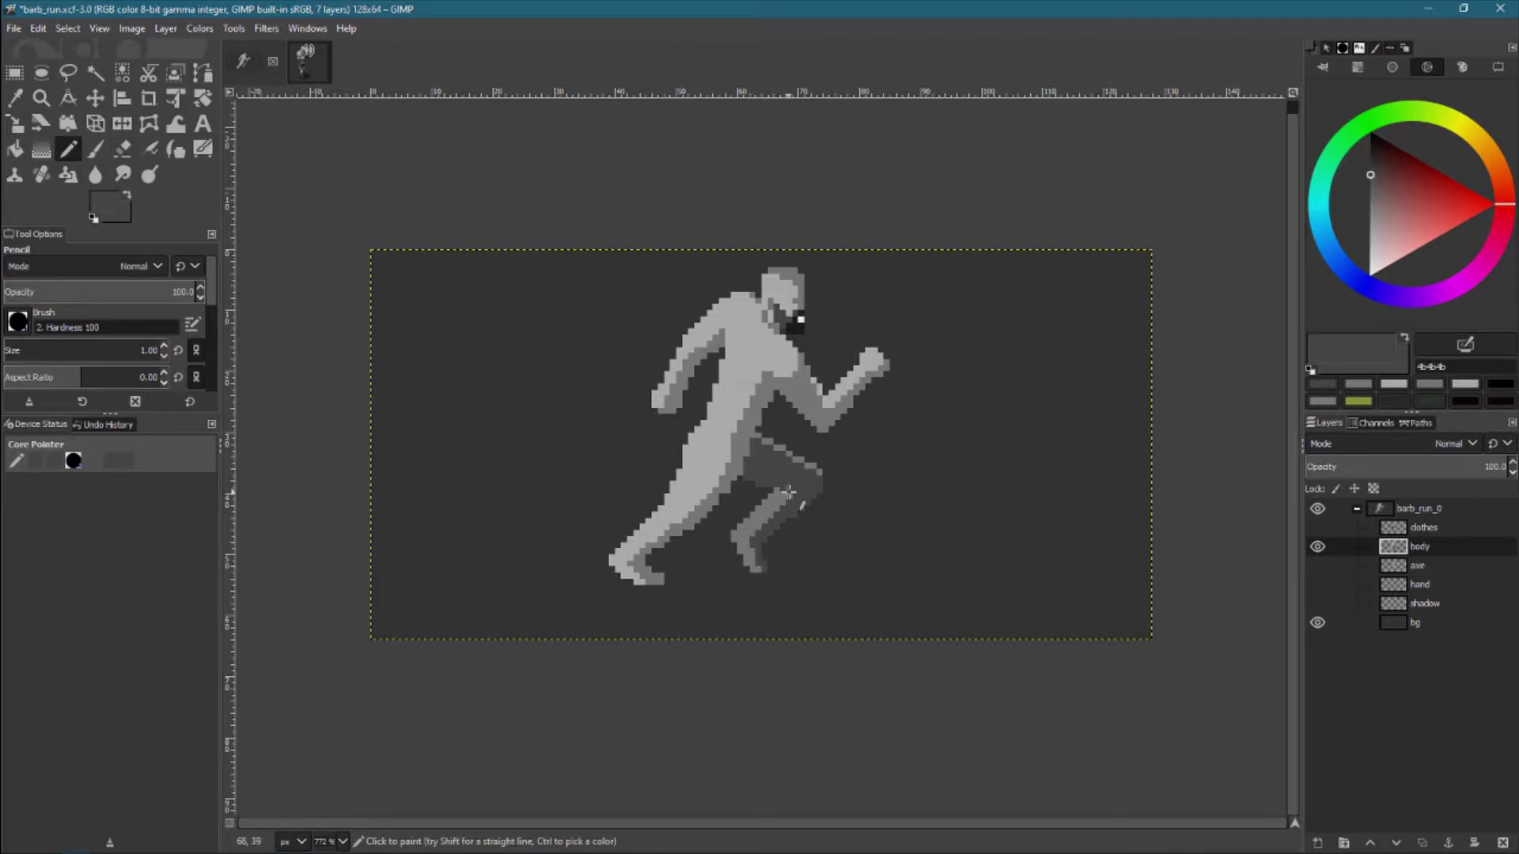
# Remove the mid-grey highlight from the front thigh's upper edge, leaving the thigh plain dark grey
pyautogui.keyDown('ctrl'); pyautogui.click(757, 542); pyautogui.keyUp('ctrl')
pyautogui.hotkey('shift', 'e')
pyautogui.press('n')
pyautogui.hotkey('shift', 'e')
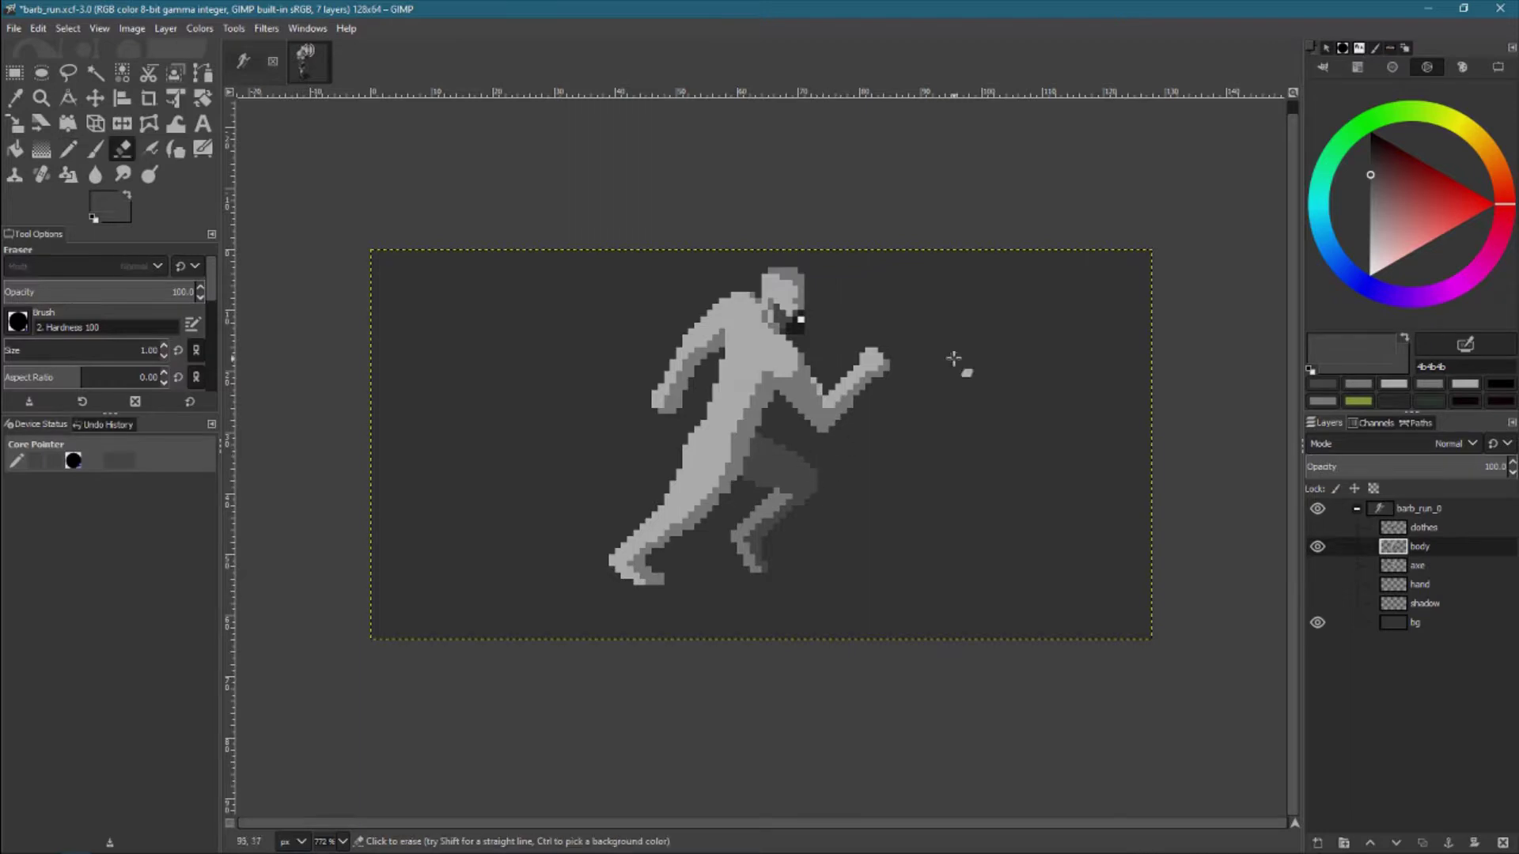
# Reshape the back arm so the forearm hangs more vertically, with a light grey outer side and mid-grey inner edge
pyautogui.press('n')
pyautogui.keyDown('ctrl'); pyautogui.click(737, 345); pyautogui.keyUp('ctrl')
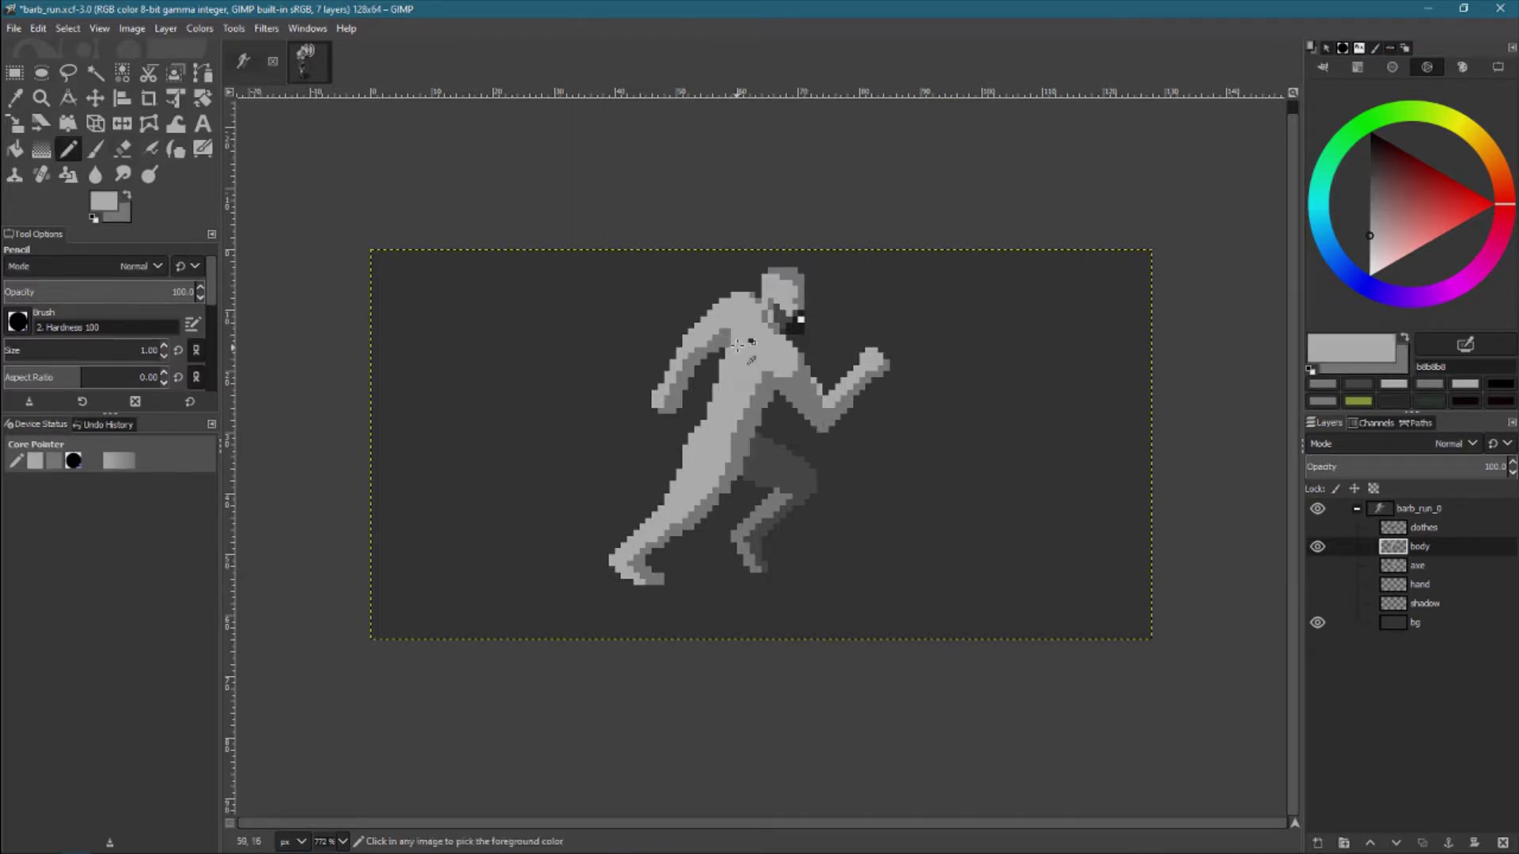
pyautogui.keyDown('ctrl'); pyautogui.click(715, 344); pyautogui.keyUp('ctrl')
pyautogui.keyDown('ctrl'); pyautogui.click(685, 330); pyautogui.keyUp('ctrl')
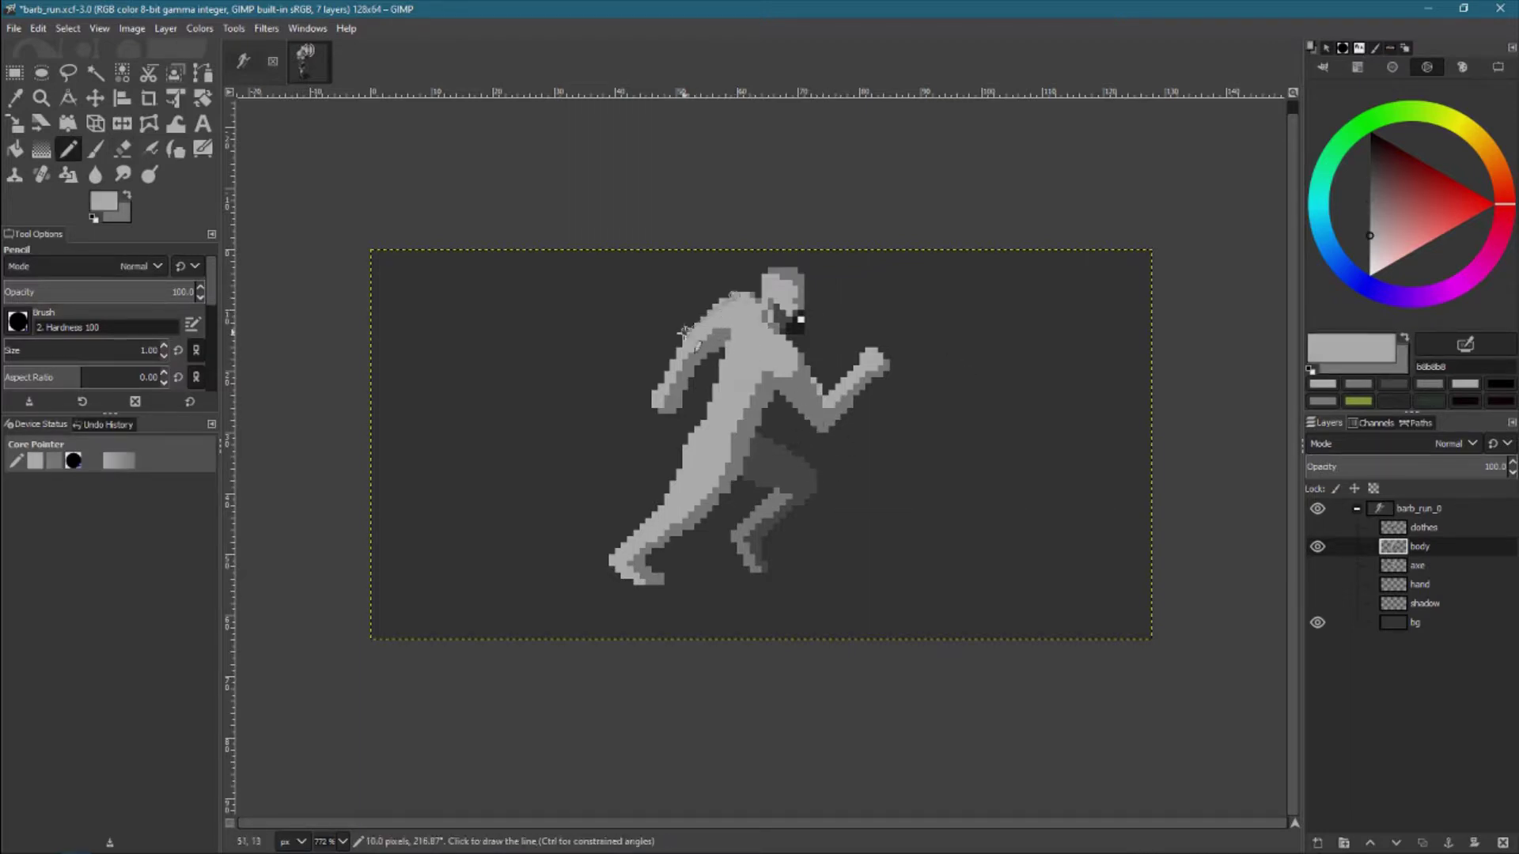
pyautogui.hotkey('shift', 'e')
pyautogui.moveTo(690, 408); pyautogui.dragTo(675, 363)
pyautogui.press('n')
pyautogui.keyDown('ctrl'); pyautogui.click(671, 408); pyautogui.keyUp('ctrl')
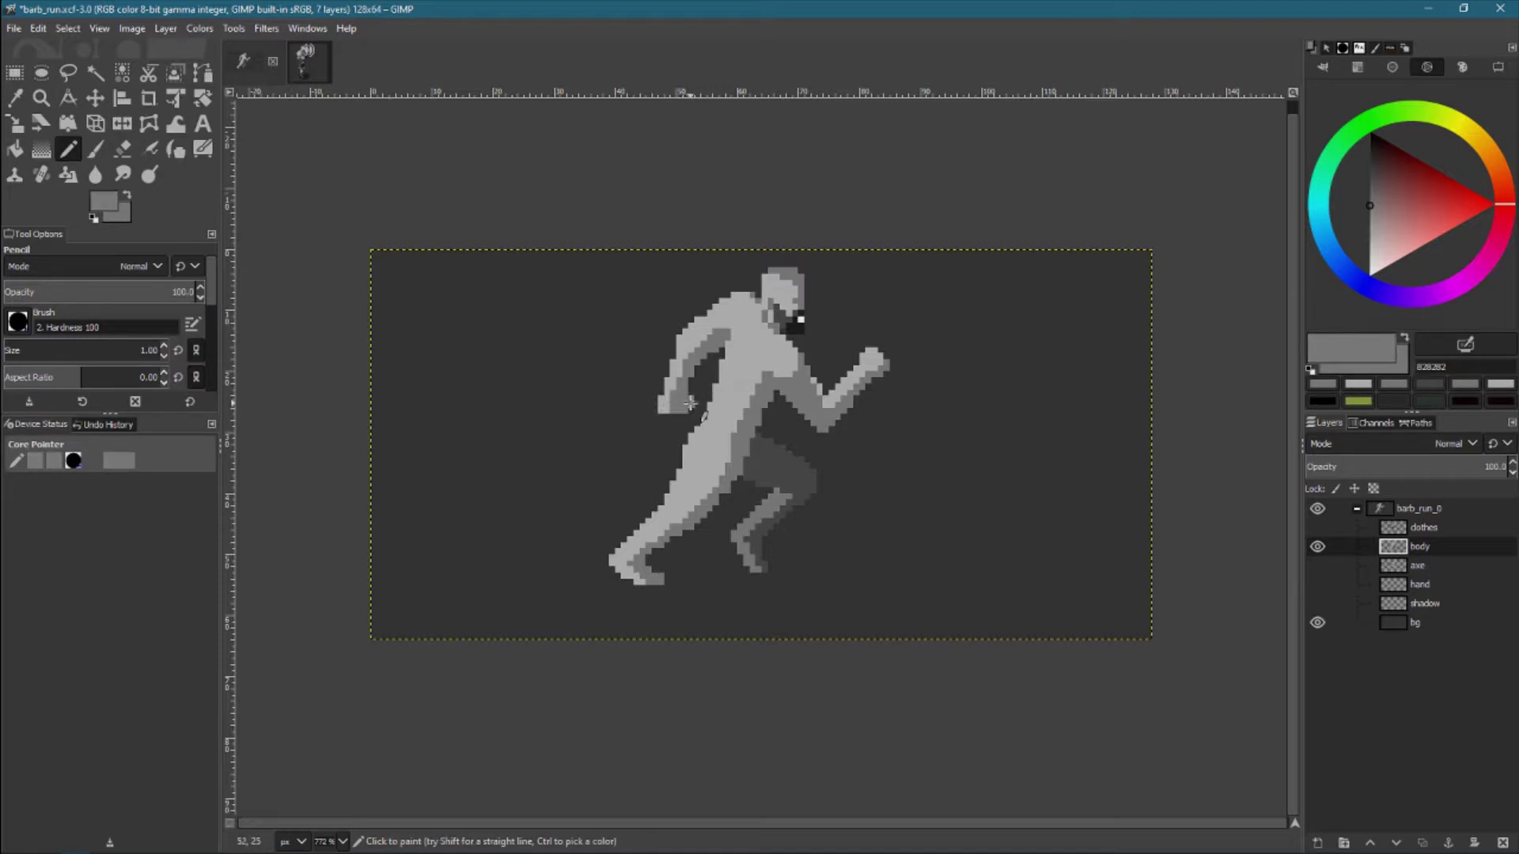
pyautogui.keyDown('ctrl'); pyautogui.click(684, 411); pyautogui.keyUp('ctrl')
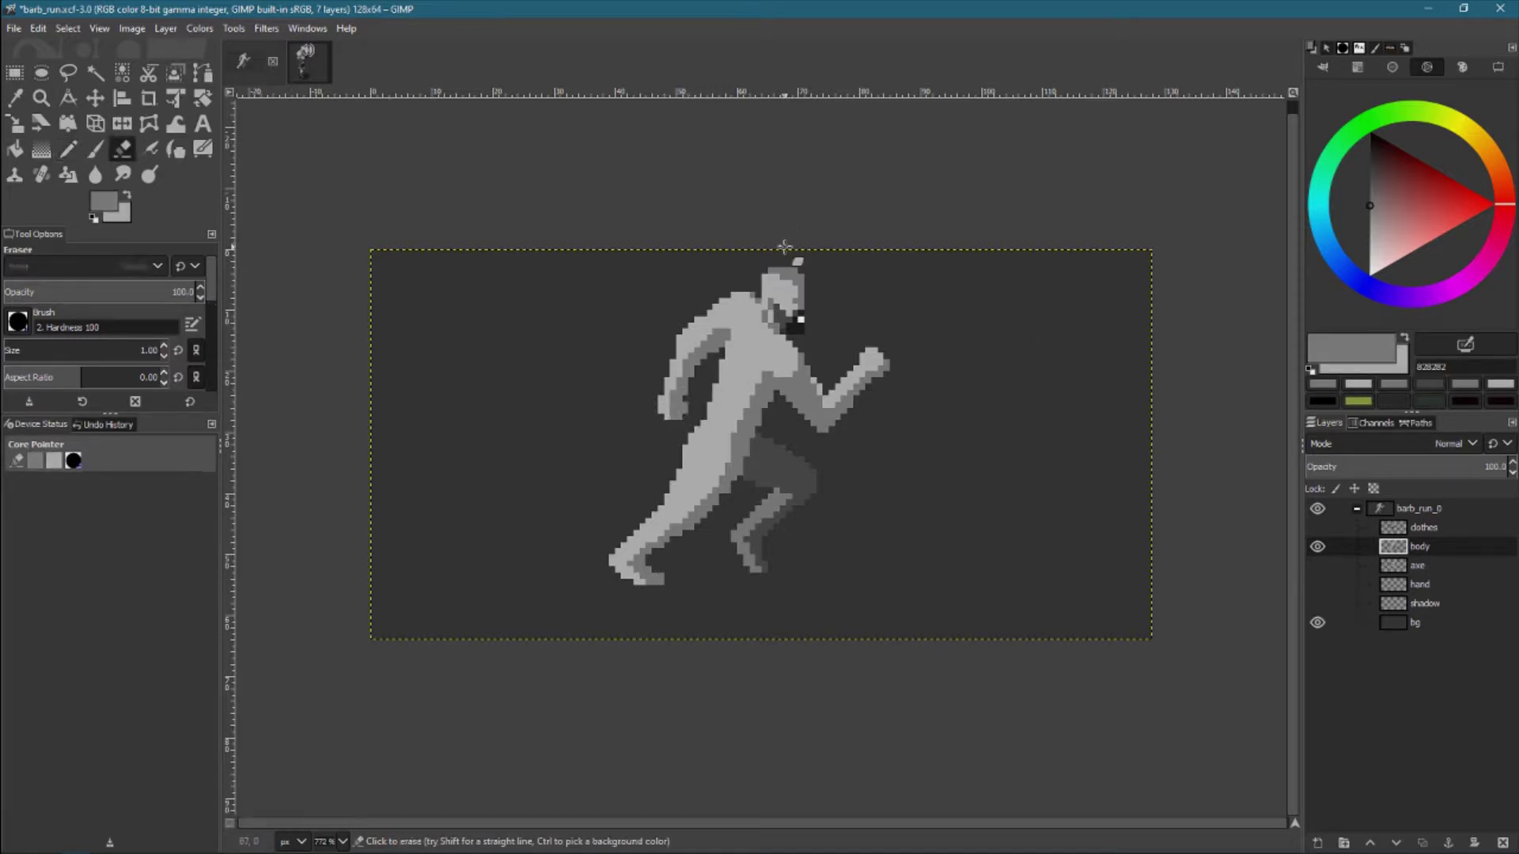
# Refine the back forearm and hand outline with light grey and mid-grey pixels
pyautogui.keyDown('ctrl'); pyautogui.click(783, 280); pyautogui.keyUp('ctrl')
pyautogui.keyDown('ctrl'); pyautogui.click(698, 381); pyautogui.keyUp('ctrl')
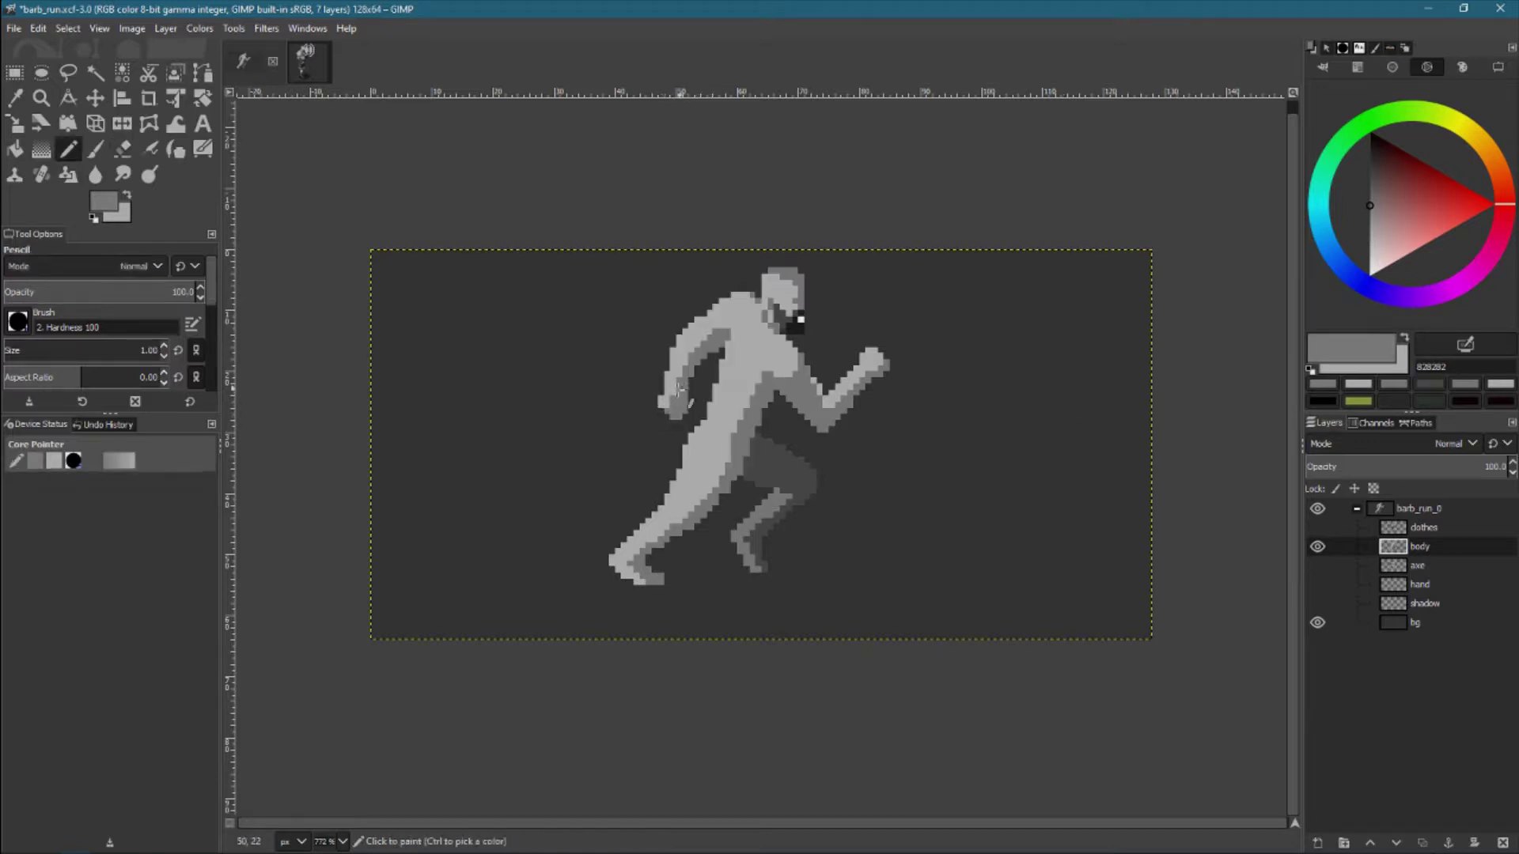
pyautogui.keyDown('ctrl'); pyautogui.click(708, 310); pyautogui.keyUp('ctrl')
pyautogui.hotkey('shift', 'e')
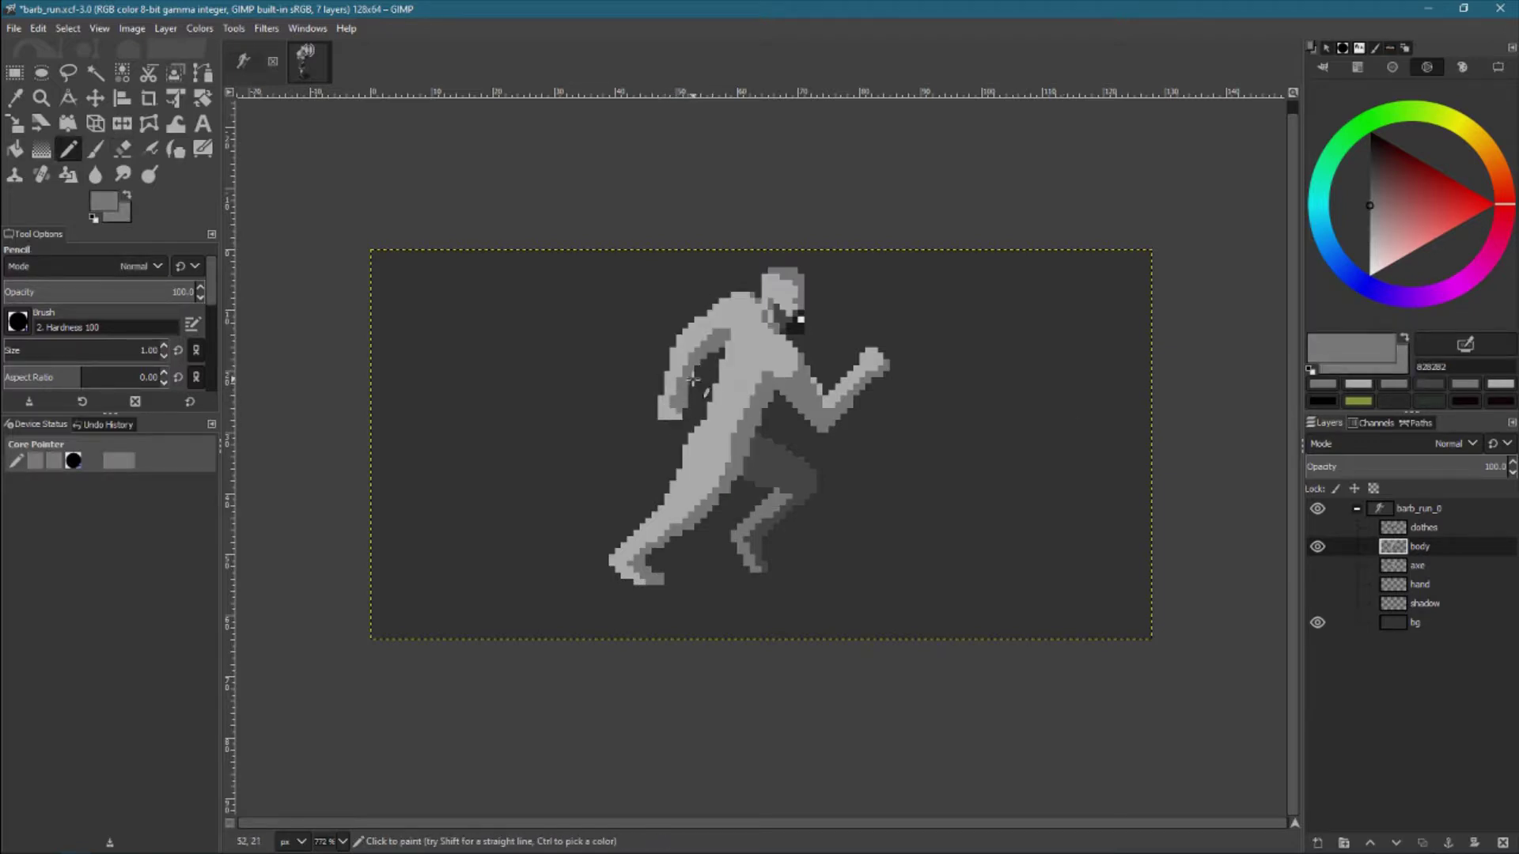
pyautogui.press('n')
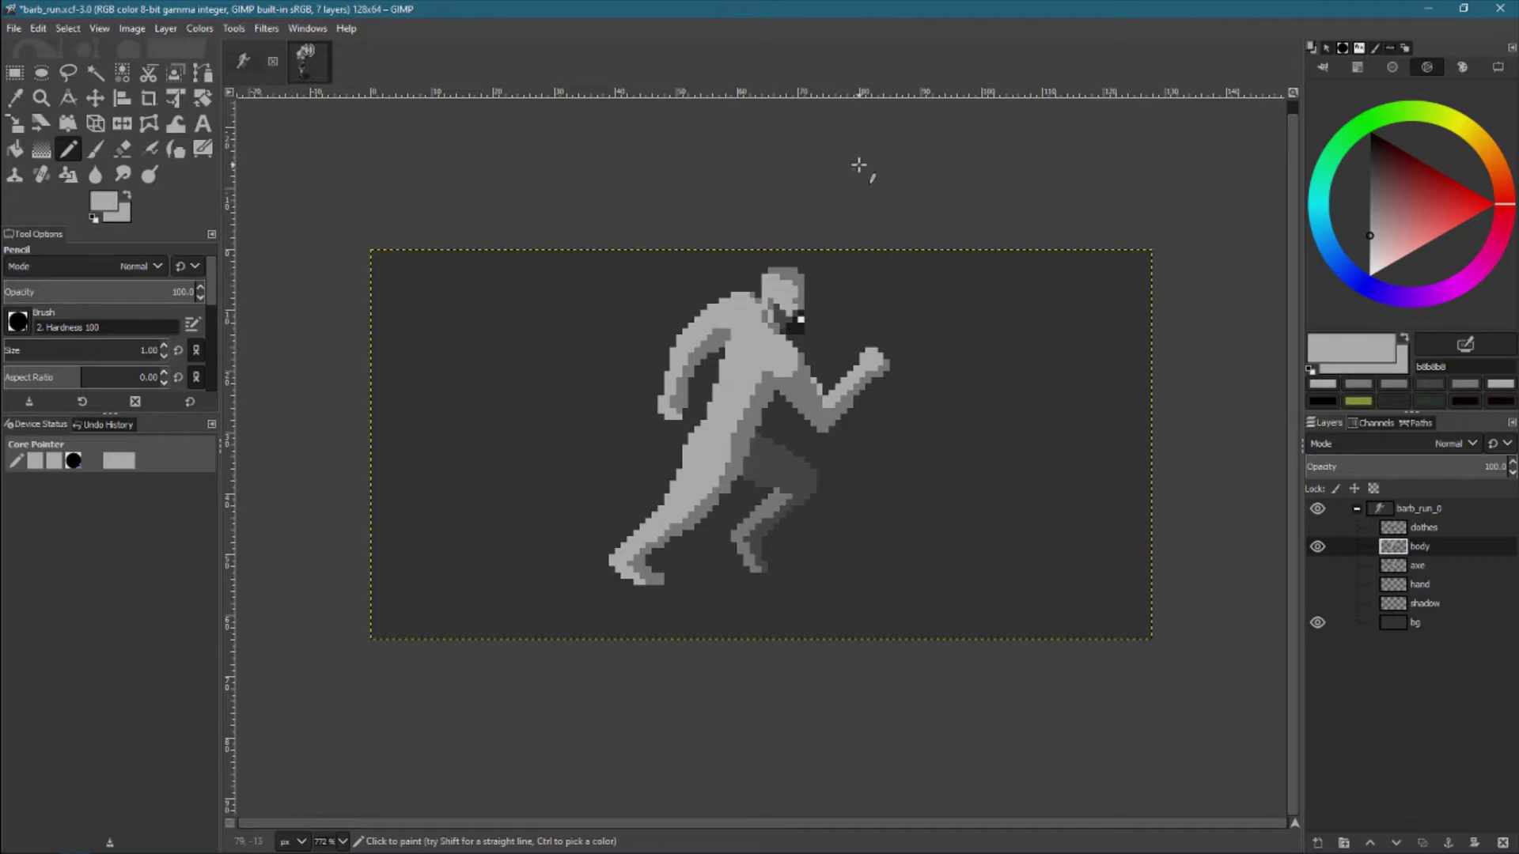
# Erase the back forearm and redraw the arm in light grey with a sharper elbow bend and a rounded fist
pyautogui.hotkey('shift', 'e')
pyautogui.moveTo(708, 305)
pyautogui.mouseDown()
pyautogui.moveTo(697, 336)
pyautogui.moveTo(665, 330)
pyautogui.mouseUp()
pyautogui.press('n')
pyautogui.hotkey('shift', 'e')
pyautogui.moveTo(673, 412)
pyautogui.mouseDown()
pyautogui.moveTo(694, 329)
pyautogui.moveTo(671, 391)
pyautogui.mouseUp()
pyautogui.press('n')
pyautogui.keyDown('shift'); pyautogui.click(679, 336); pyautogui.keyUp('shift')
pyautogui.moveTo(685, 301); pyautogui.dragTo(672, 404)
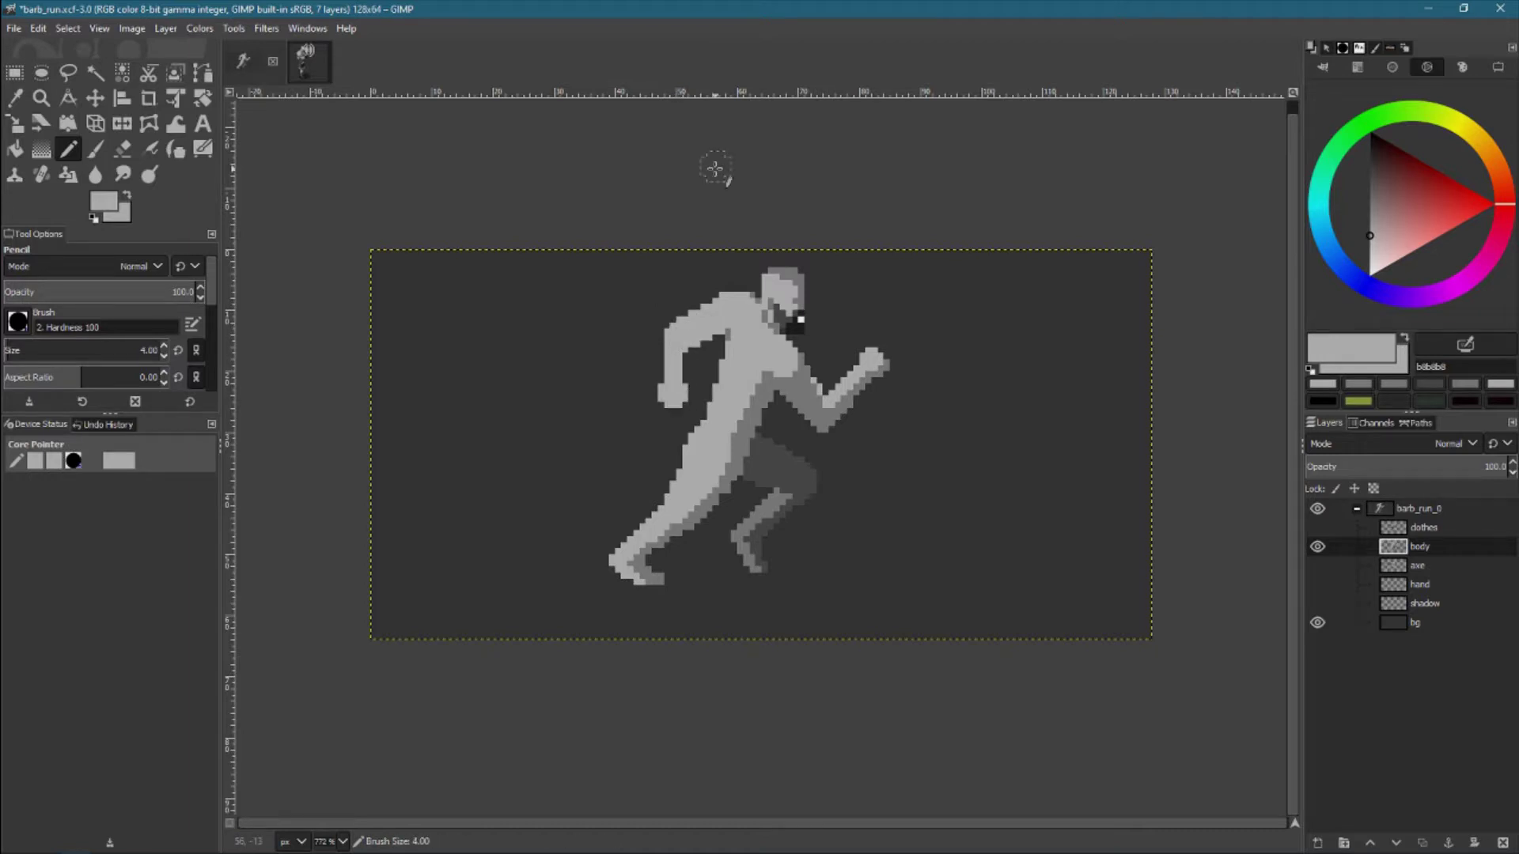
# Shade the underside of the back arm in mid-grey and restroke its forearm in light grey
pyautogui.keyDown('ctrl'); pyautogui.click(768, 382); pyautogui.keyUp('ctrl')
pyautogui.moveTo(724, 331)
pyautogui.mouseDown()
pyautogui.moveTo(678, 369)
pyautogui.moveTo(676, 411)
pyautogui.mouseUp()
pyautogui.keyDown('ctrl'); pyautogui.click(699, 353); pyautogui.keyUp('ctrl')
pyautogui.moveTo(669, 347)
pyautogui.mouseDown()
pyautogui.moveTo(675, 380)
pyautogui.moveTo(708, 315)
pyautogui.moveTo(656, 405)
pyautogui.moveTo(674, 333)
pyautogui.moveTo(670, 400)
pyautogui.mouseUp()
pyautogui.keyDown('ctrl'); pyautogui.click(665, 362); pyautogui.keyUp('ctrl')
# Lower the back hand, thicken the outer elbow in light grey, and shade the inner forearm in mid-grey
pyautogui.press(']')
pyautogui.press(']')
pyautogui.keyDown('ctrl'); pyautogui.click(672, 340); pyautogui.keyUp('ctrl')
pyautogui.press('[')
pyautogui.press('[')
pyautogui.hotkey('shift', 'e')
pyautogui.press('n')
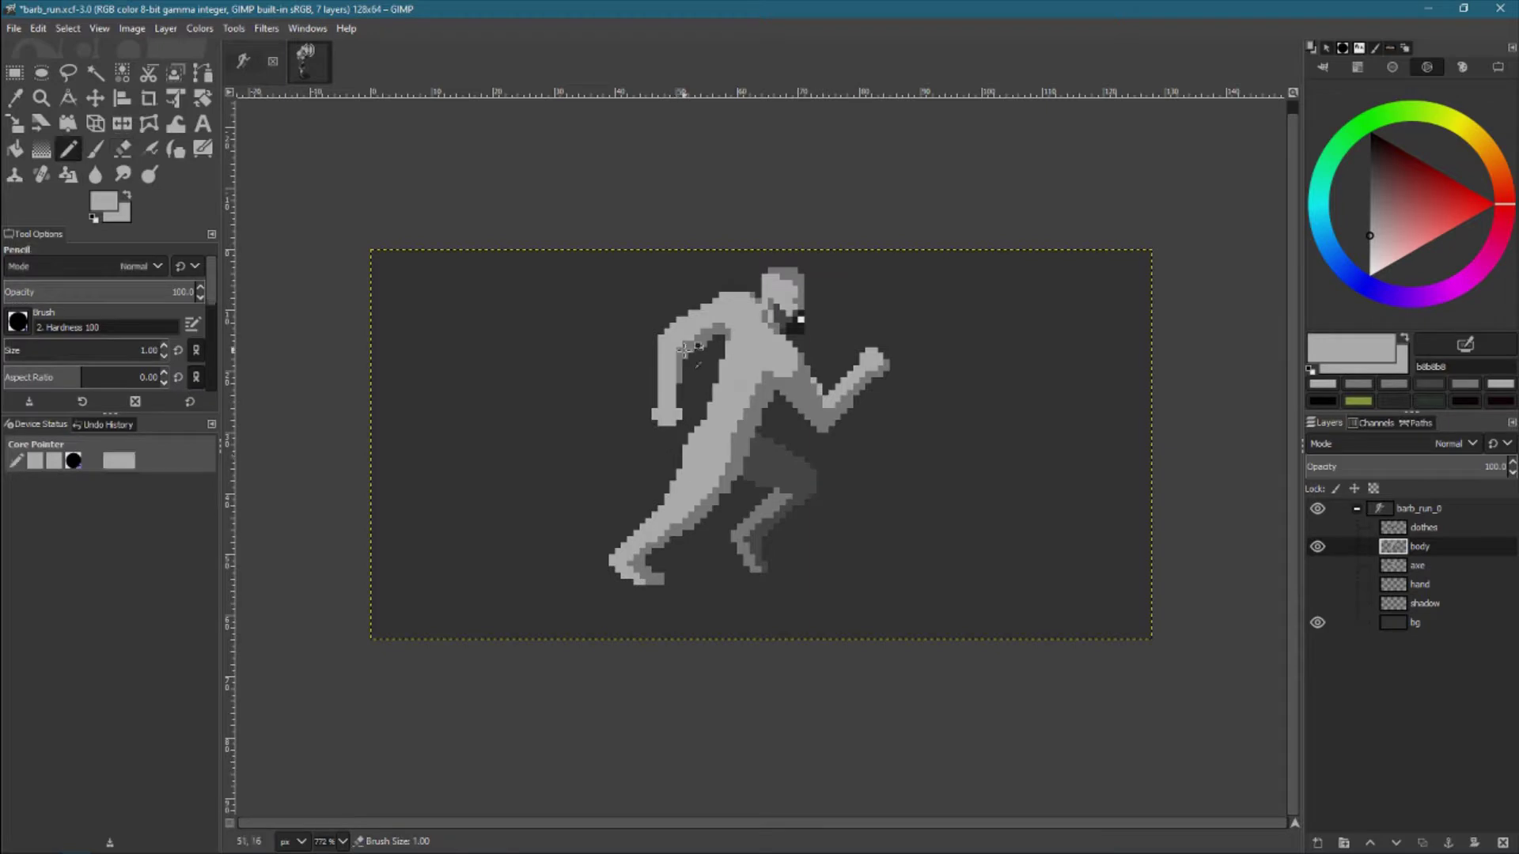
pyautogui.moveTo(666, 360); pyautogui.dragTo(673, 427)
pyautogui.hotkey('shift', 'e')
pyautogui.press('n')
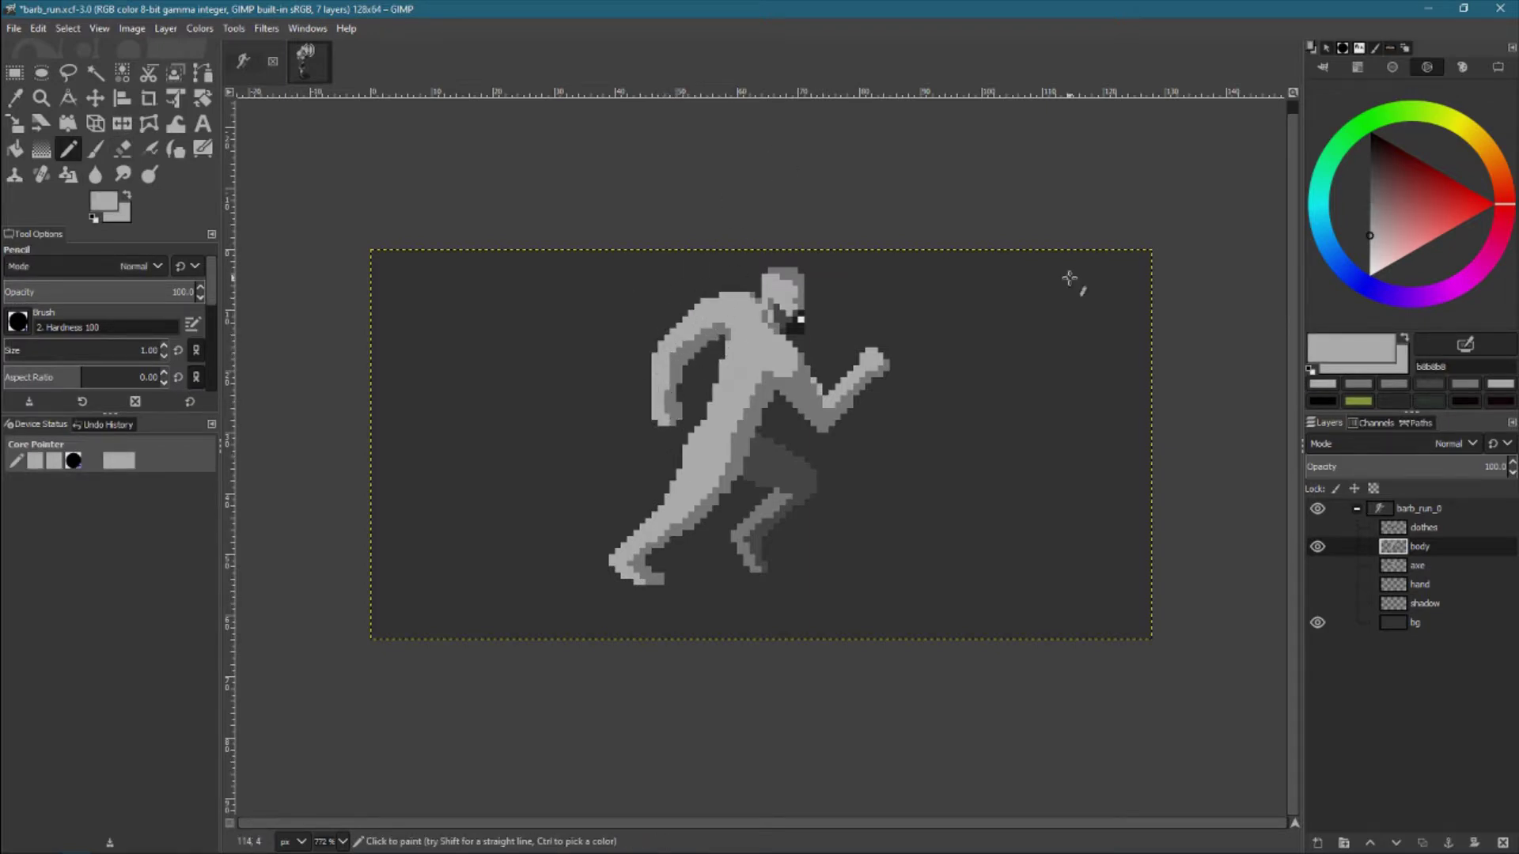
# Trim the outer elbow of the back arm and restore the light grey along the upper arm
pyautogui.hotkey('shift', 'e')
pyautogui.keyDown('ctrl'); pyautogui.click(696, 348); pyautogui.keyUp('ctrl')
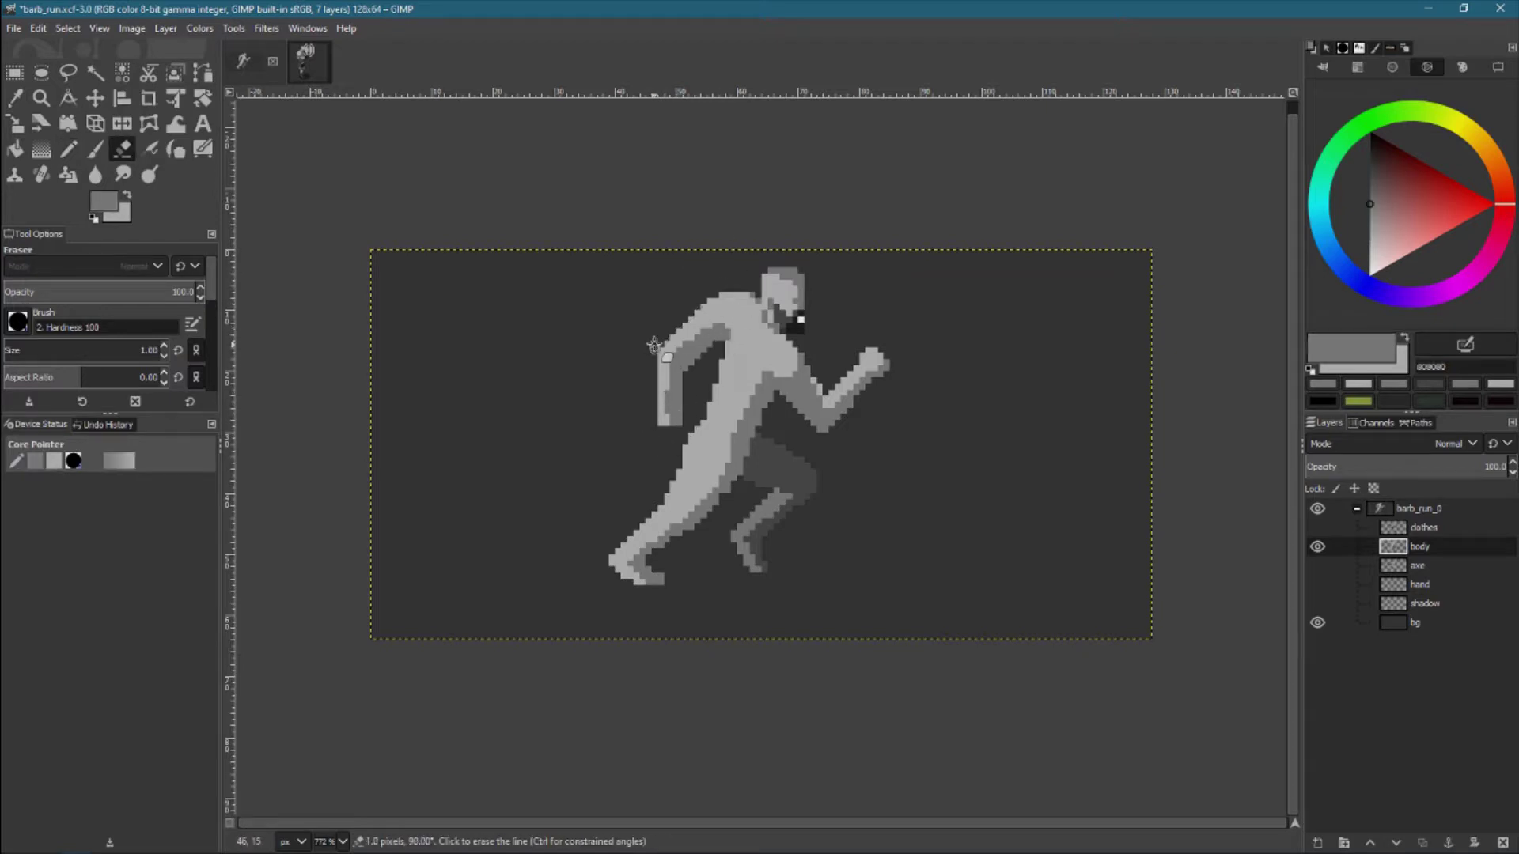
pyautogui.moveTo(680, 348); pyautogui.dragTo(724, 293)
pyautogui.press('n')
pyautogui.keyDown('ctrl'); pyautogui.click(688, 333); pyautogui.keyUp('ctrl')
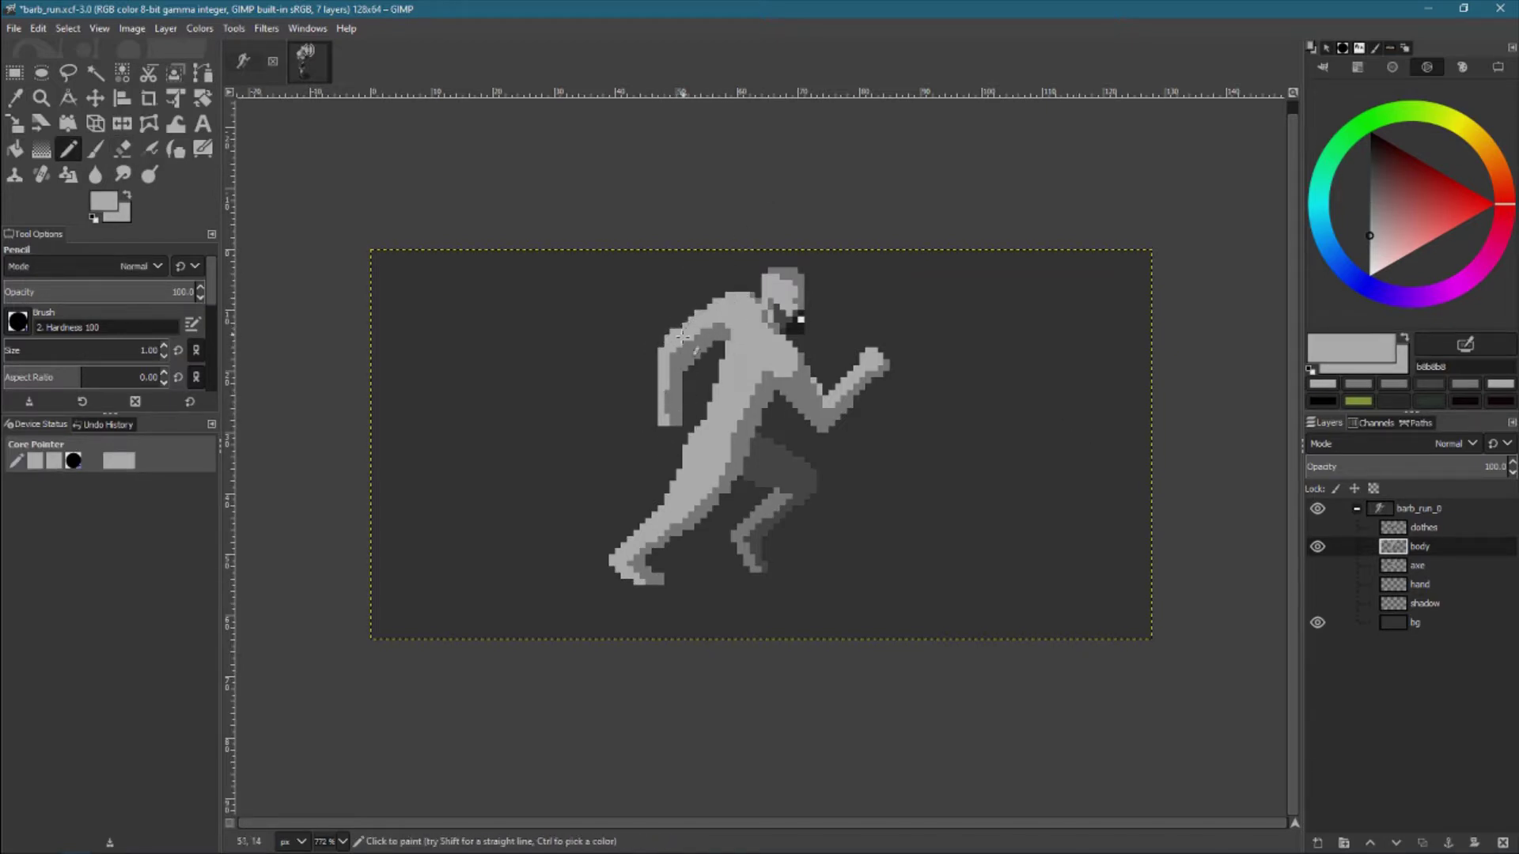
# Erase the outer edge of the back forearm to narrow it and shade the hand's inner side in mid-grey
pyautogui.hotkey('shift', 'e')
pyautogui.moveTo(661, 348)
pyautogui.mouseDown()
pyautogui.moveTo(661, 435)
pyautogui.moveTo(663, 415)
pyautogui.mouseUp()
pyautogui.press('n')
pyautogui.keyDown('ctrl'); pyautogui.click(683, 417); pyautogui.keyUp('ctrl')
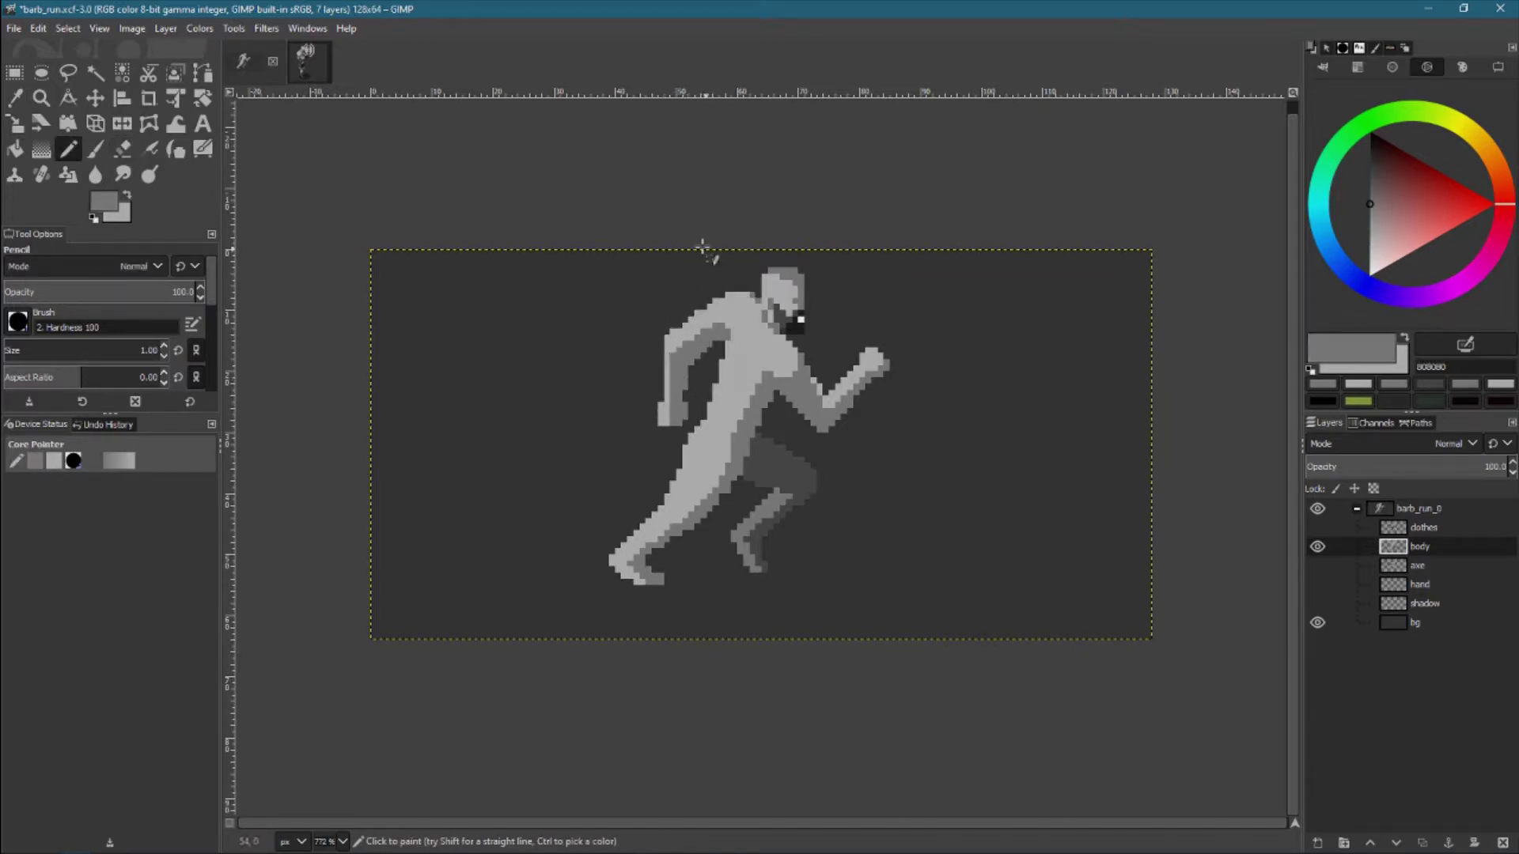
# Fill out the back elbow and upper forearm's outer edge with light grey and tidy the surrounding pixels
pyautogui.keyDown('ctrl'); pyautogui.click(689, 364); pyautogui.keyUp('ctrl')
pyautogui.moveTo(661, 352); pyautogui.dragTo(661, 382)
pyautogui.hotkey('shift', 'e')
pyautogui.press('n')
pyautogui.hotkey('shift', 'e')
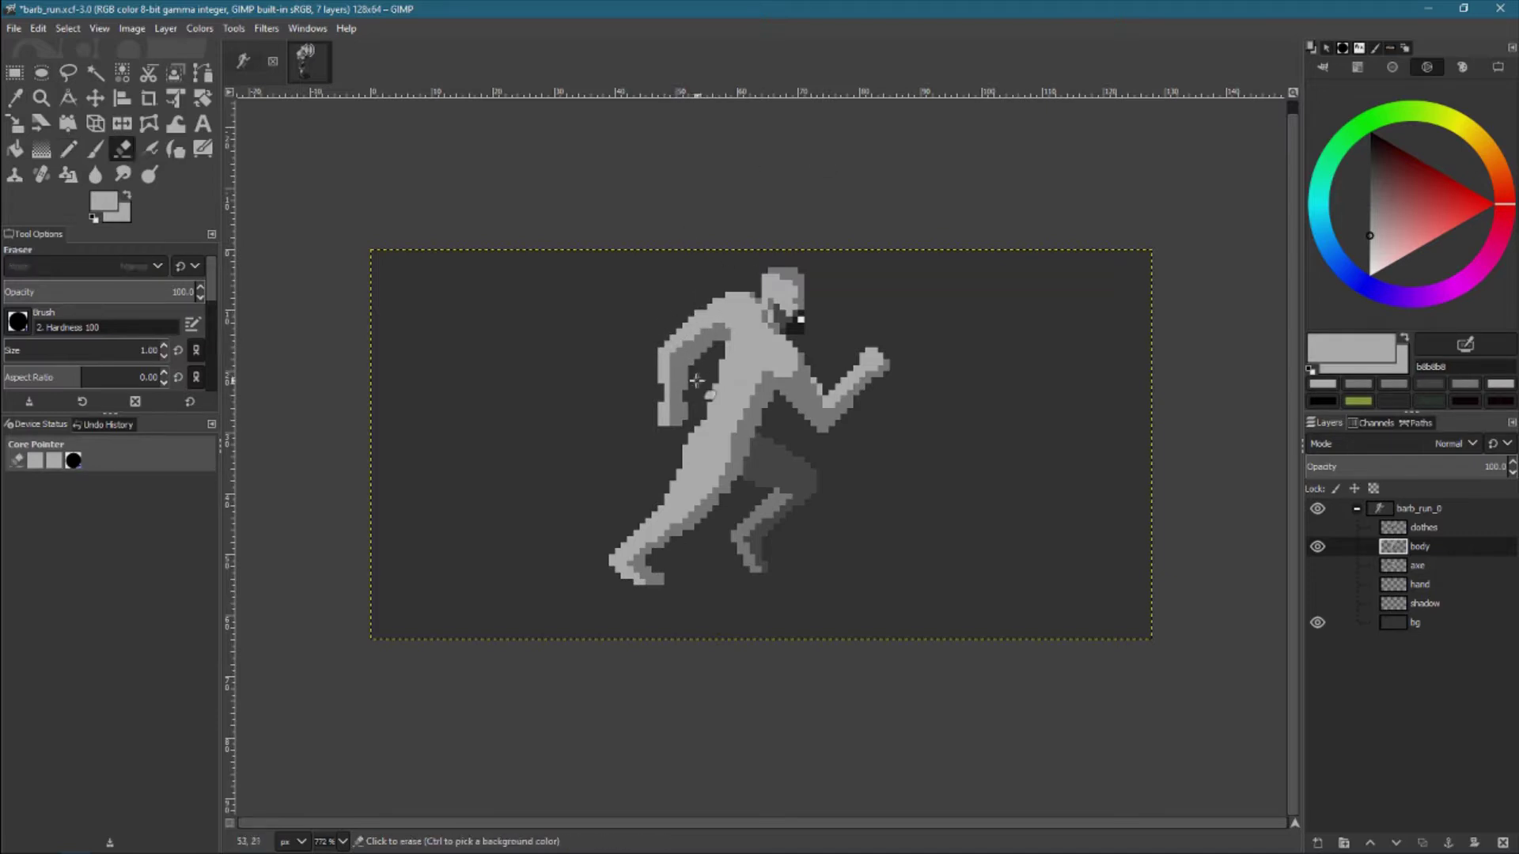
# Erase the outer edge of the back forearm and hand to narrow them, and shade the inner side in mid-grey 808080
pyautogui.press('n')
pyautogui.keyDown('ctrl'); pyautogui.click(682, 401); pyautogui.keyUp('ctrl')
pyautogui.hotkey('shift', 'e')
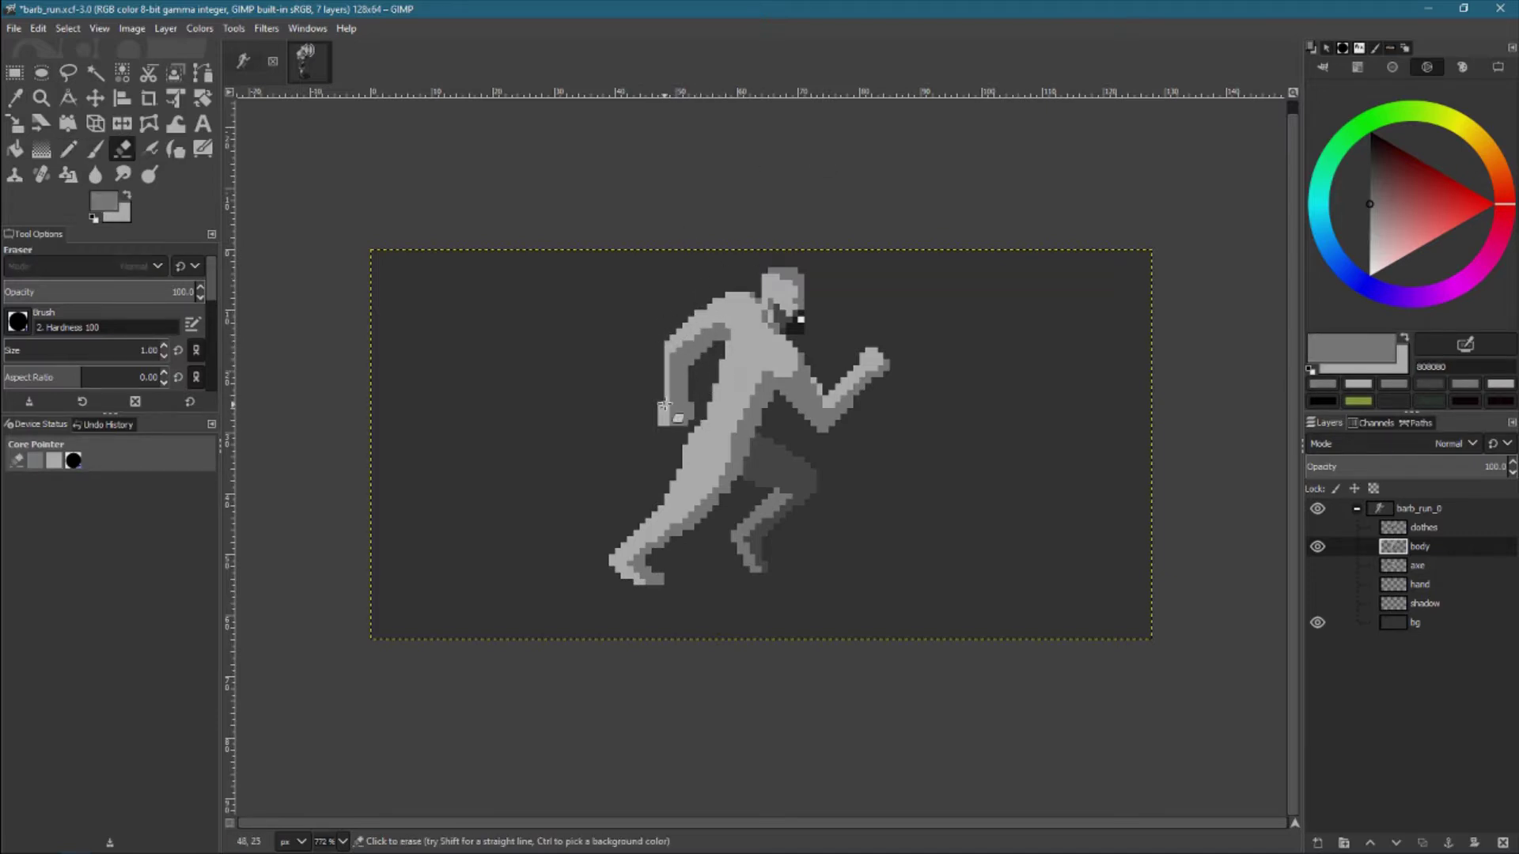
pyautogui.moveTo(660, 423); pyautogui.dragTo(661, 348)
pyautogui.press('n')
pyautogui.press('x')
pyautogui.press('x')
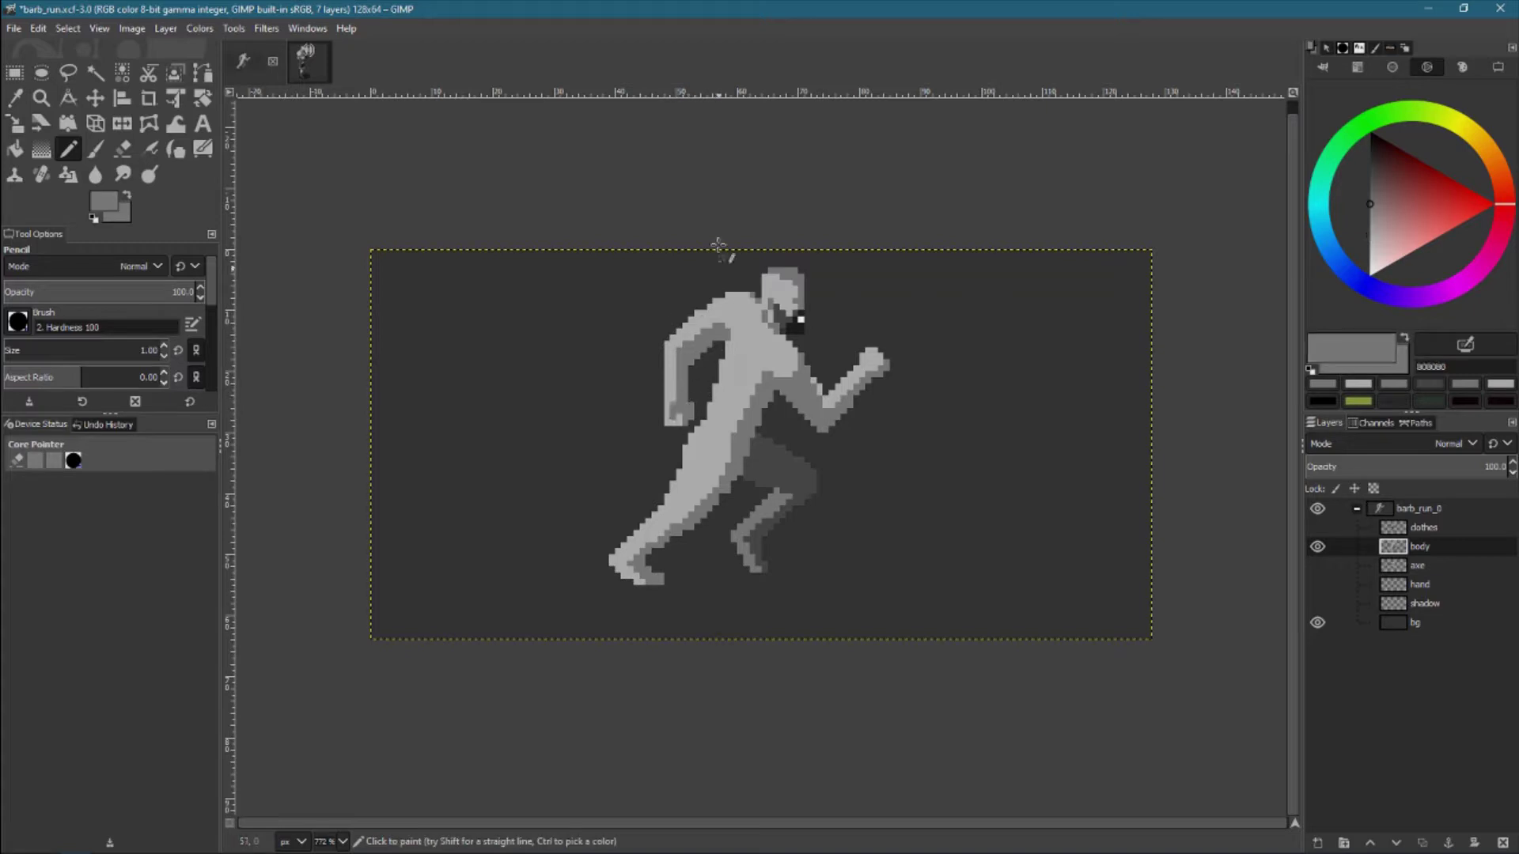
# Clean up the inner elbow and inner forearm edge of the back arm with light and mid-grey pixels
pyautogui.press('x')
pyautogui.hotkey('shift', 'e')
pyautogui.press('n')
pyautogui.press('x')
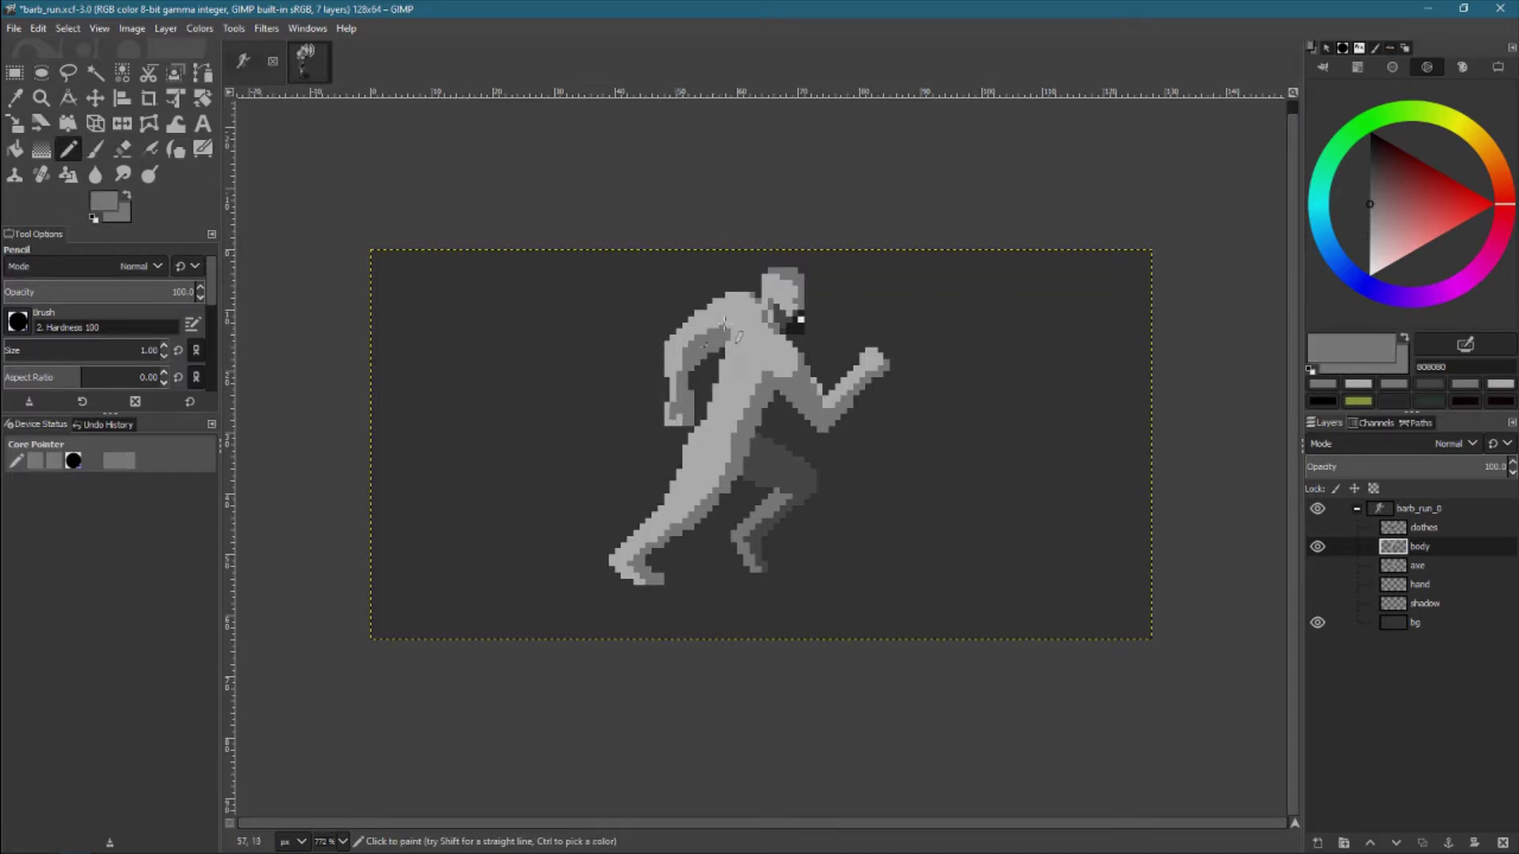
pyautogui.hotkey('shift', 'e')
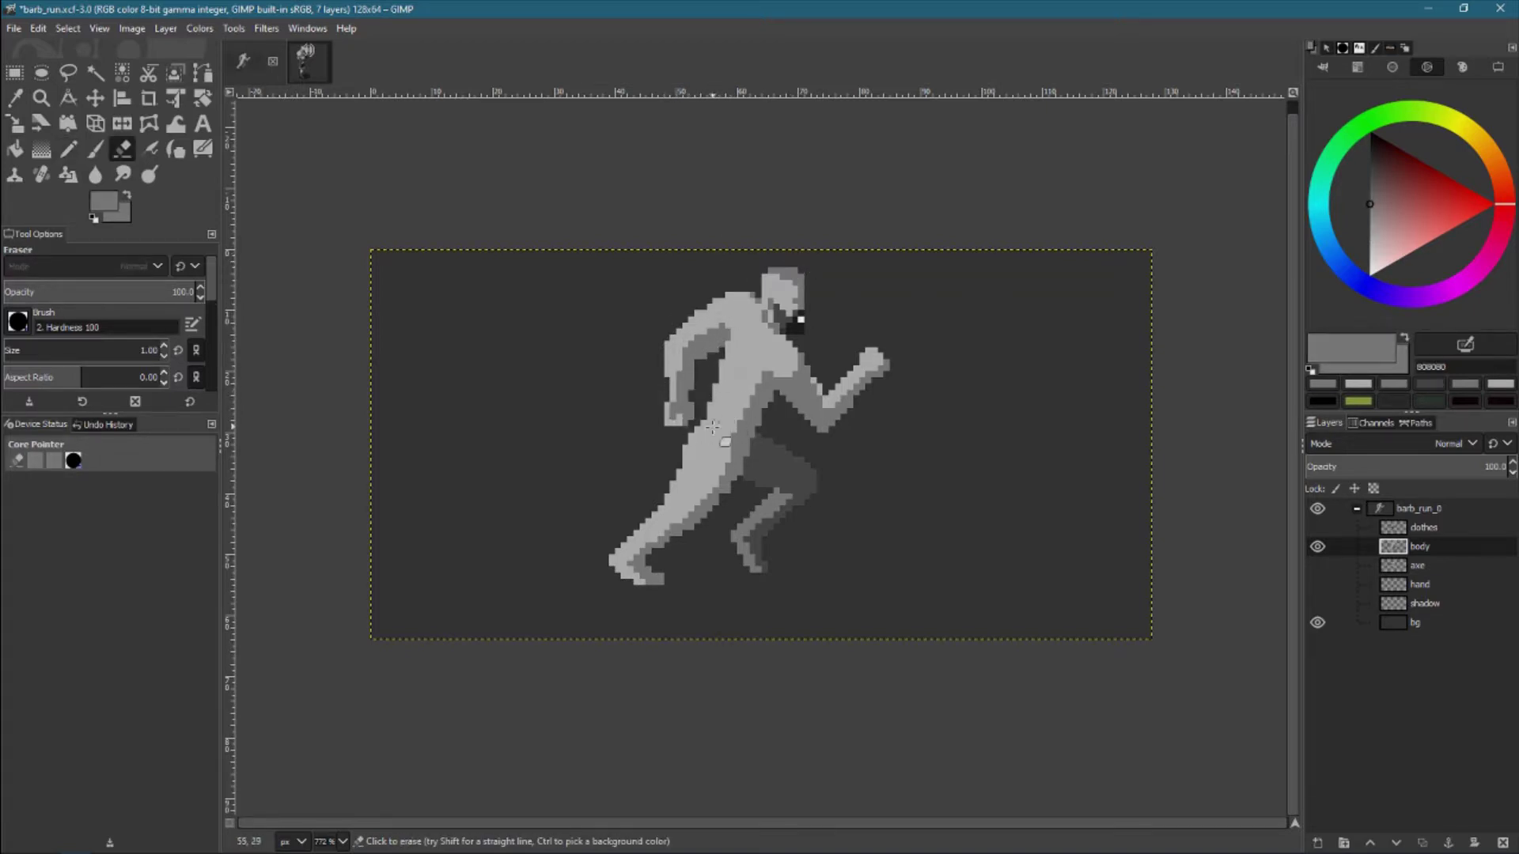
pyautogui.press('x')
pyautogui.press('x')
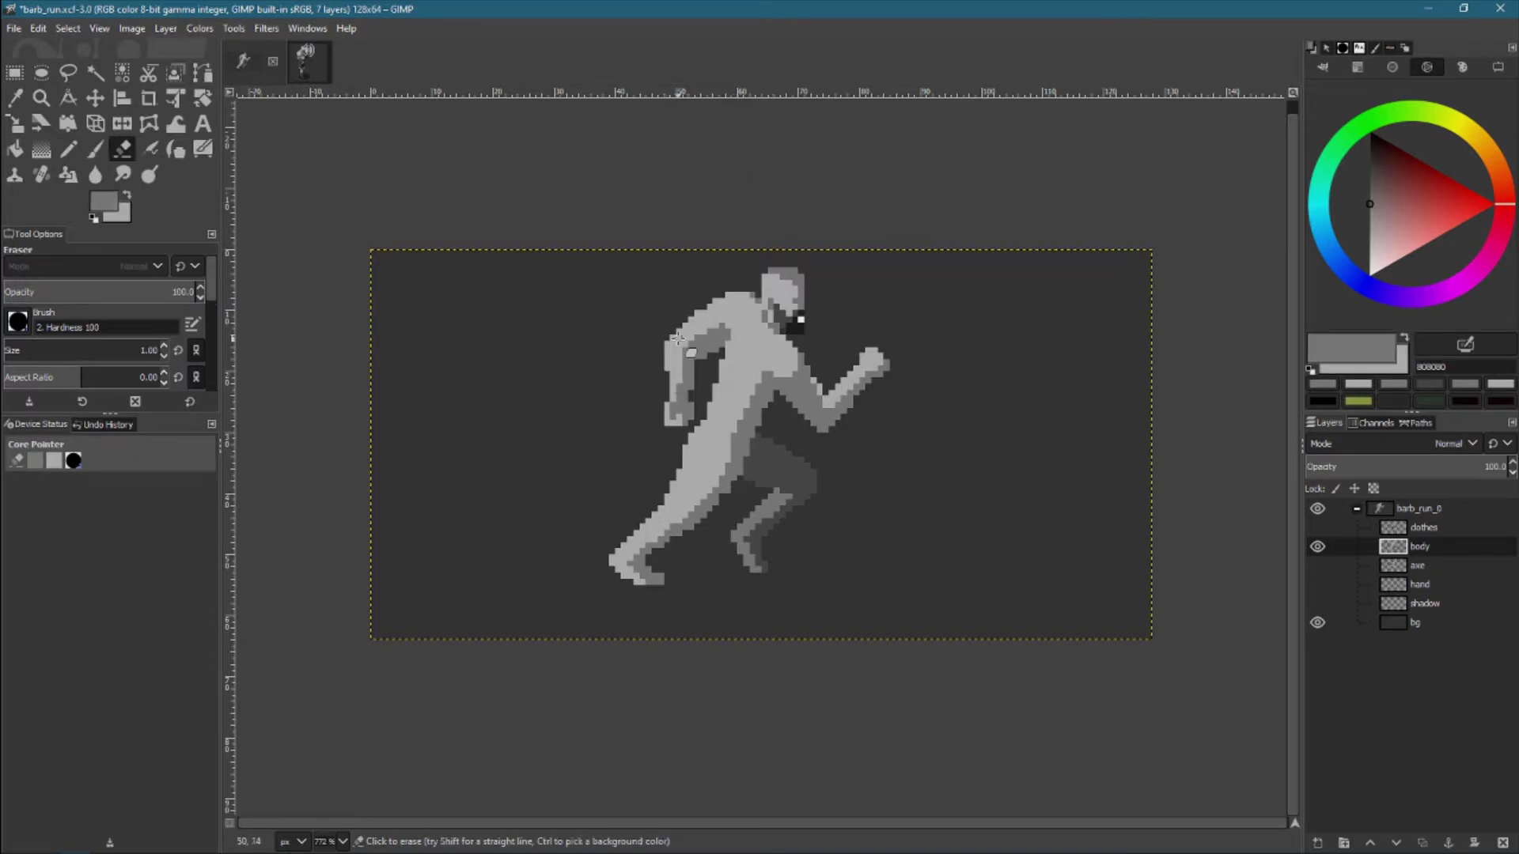
# Repaint the back forearm's outer side from hand to elbow in light grey
pyautogui.press('n')
pyautogui.press('x')
pyautogui.keyDown('ctrl'); pyautogui.click(703, 410); pyautogui.keyUp('ctrl')
pyautogui.moveTo(678, 405)
pyautogui.mouseDown()
pyautogui.moveTo(678, 374)
pyautogui.moveTo(693, 360)
pyautogui.moveTo(685, 413)
pyautogui.moveTo(723, 442)
pyautogui.moveTo(676, 356)
pyautogui.mouseUp()
pyautogui.keyDown('ctrl'); pyautogui.click(723, 441); pyautogui.keyUp('ctrl')
pyautogui.keyDown('ctrl'); pyautogui.click(703, 410); pyautogui.keyUp('ctrl')
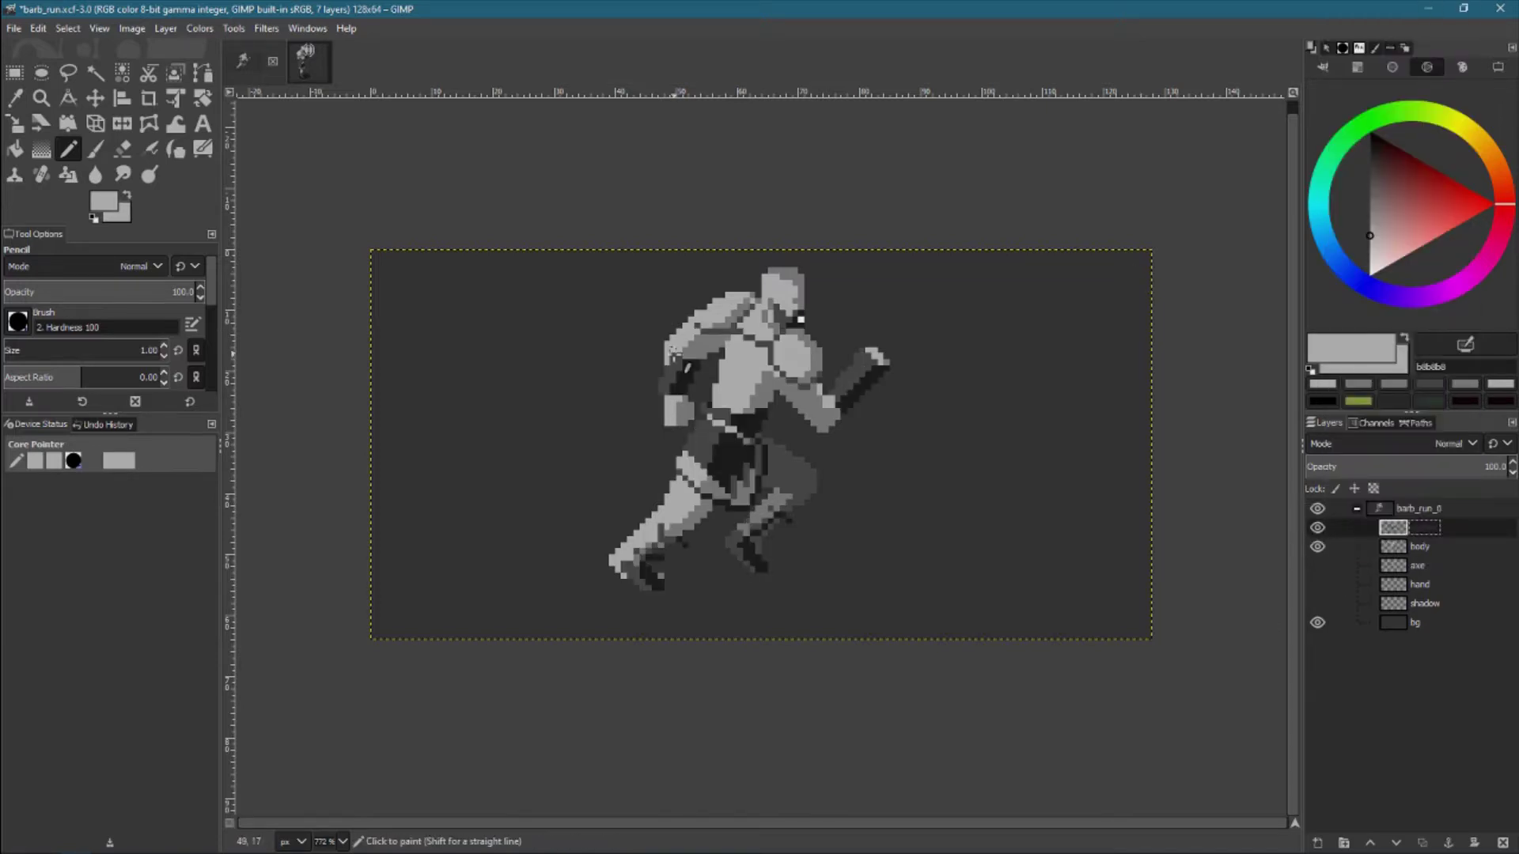
# On the clothes layer, paint the bracer on the back forearm in dark grey with near-black shading along its inner side
pyautogui.keyDown('ctrl'); pyautogui.click(673, 399); pyautogui.keyUp('ctrl')
pyautogui.hotkey('shift', 'e')
pyautogui.press('n')
pyautogui.keyDown('ctrl'); pyautogui.click(685, 368); pyautogui.keyUp('ctrl')
pyautogui.moveTo(684, 372); pyautogui.dragTo(678, 403)
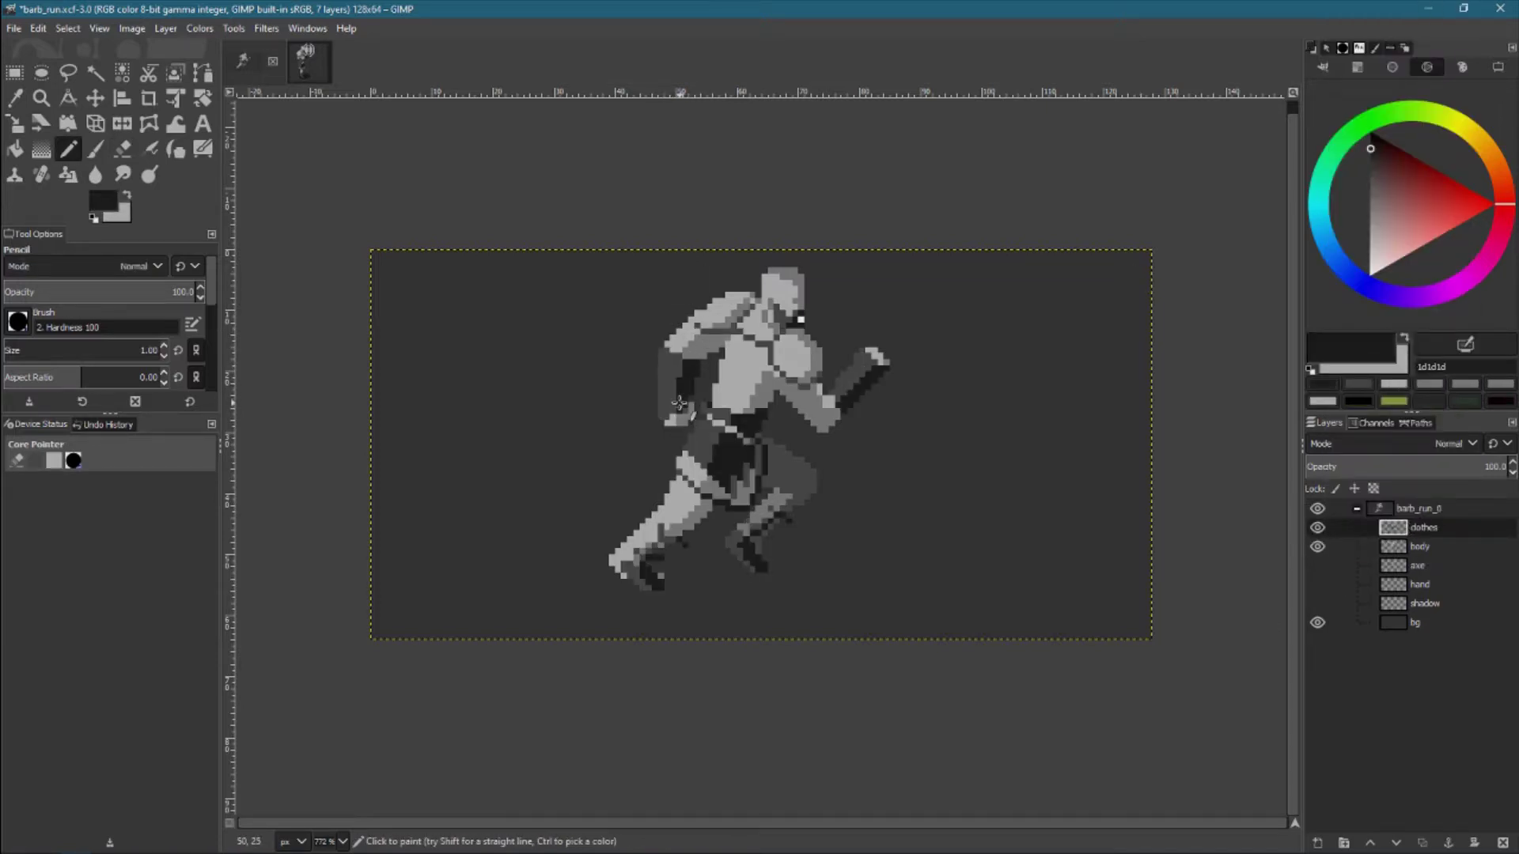
pyautogui.keyDown('ctrl'); pyautogui.click(710, 314); pyautogui.keyUp('ctrl')
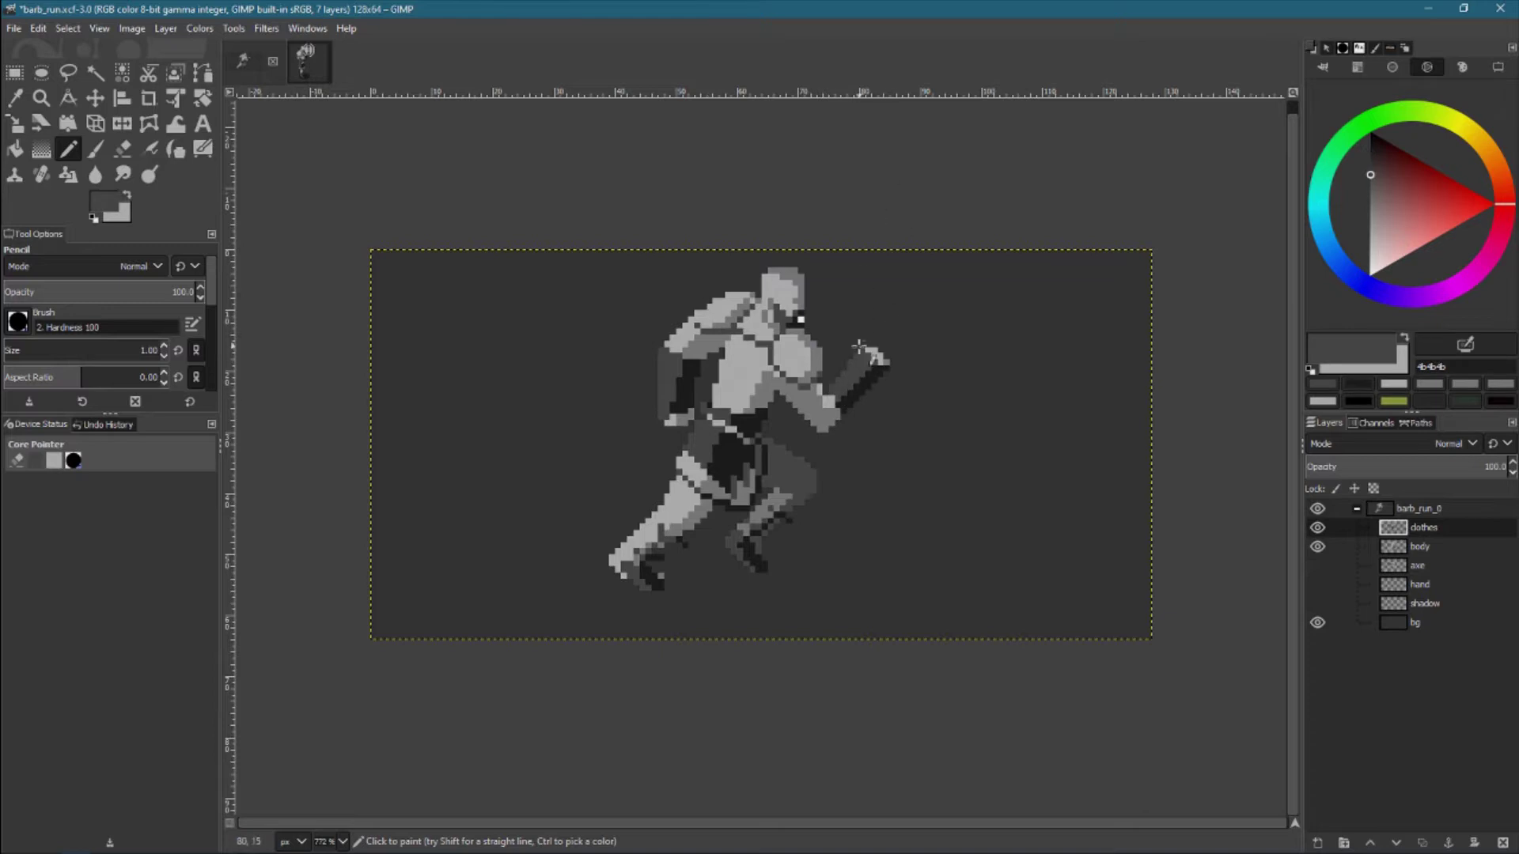
# Refine the front forearm's bracer with near-black 1d1d1d along the underside and erase stray pixels around it
pyautogui.keyDown('ctrl'); pyautogui.click(858, 383); pyautogui.keyUp('ctrl')
pyautogui.scroll(5, 858, 382)
pyautogui.keyDown('shift'); pyautogui.click(669, 515); pyautogui.keyUp('shift')
pyautogui.hotkey('shift', 'e')
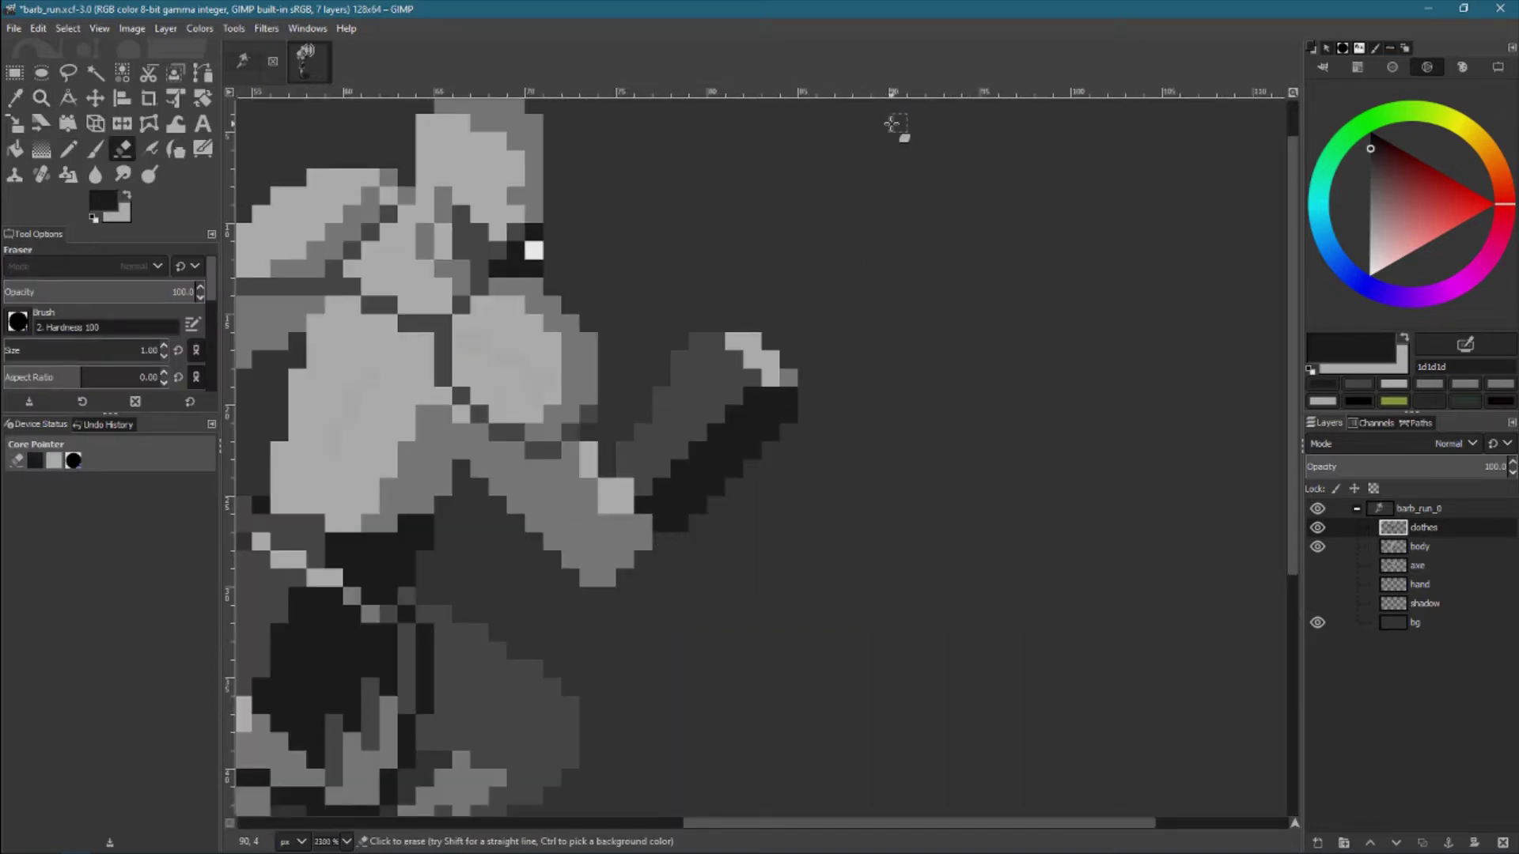
pyautogui.press('z')
pyautogui.scroll(-3, 828, 390)
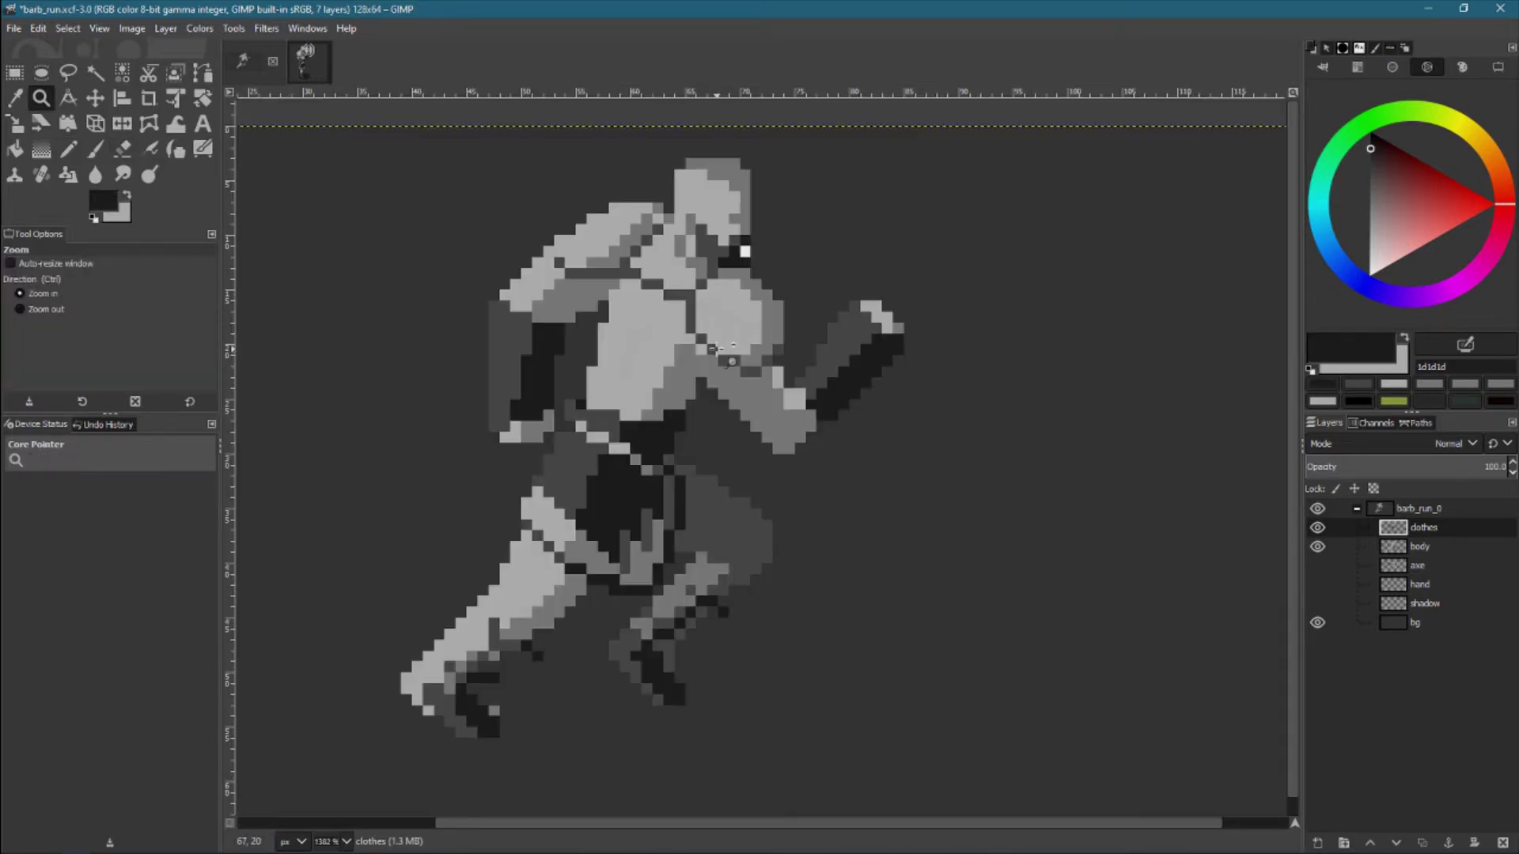
# Make the clothes layer slightly transparent, repaint the loincloth over the back hip in dark grey, and restore full opacity
pyautogui.press('n')
pyautogui.click(1481, 468)
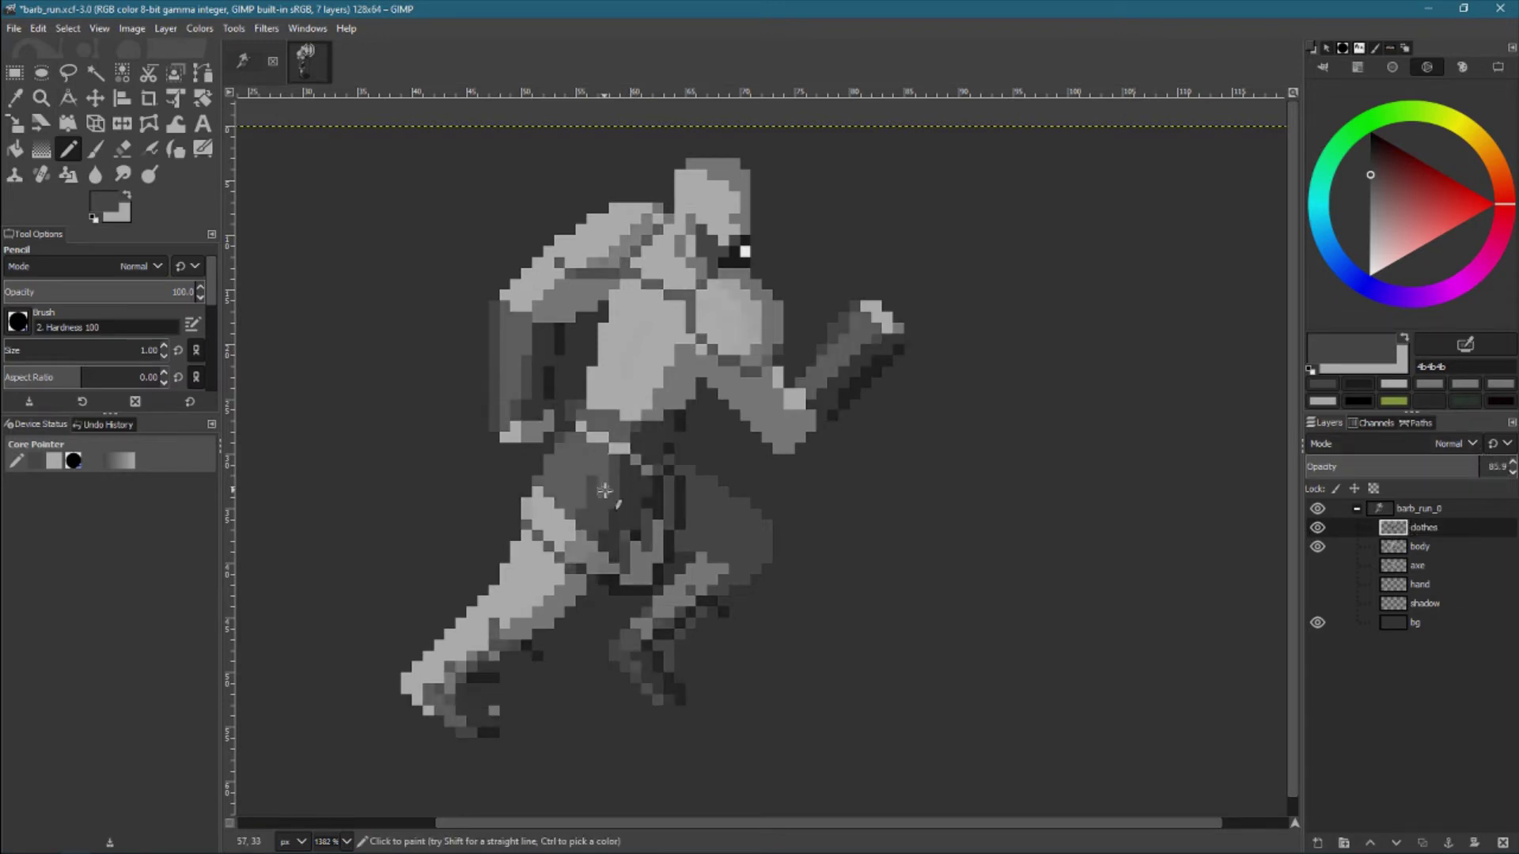
pyautogui.moveTo(605, 491); pyautogui.dragTo(580, 563)
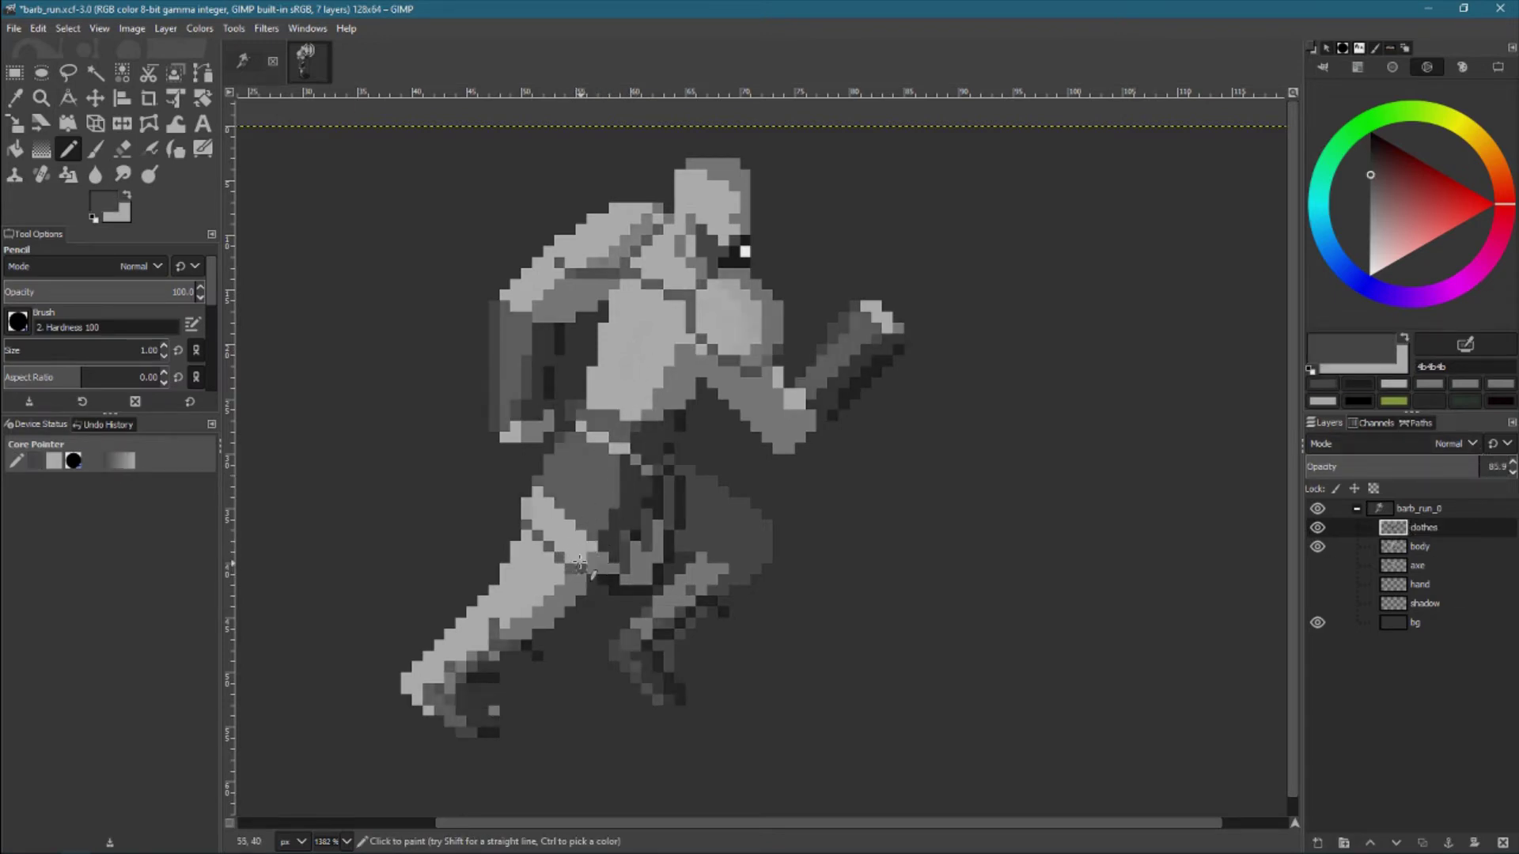
pyautogui.keyDown('ctrl'); pyautogui.click(634, 489); pyautogui.keyUp('ctrl')
pyautogui.moveTo(1431, 469); pyautogui.dragTo(1484, 468)
# Erase stray clothing pixels below the front knee and redraw the boot's edge along the shin in dark grey
pyautogui.keyDown('ctrl'); pyautogui.click(725, 614); pyautogui.keyUp('ctrl')
pyautogui.hotkey('shift', 'e')
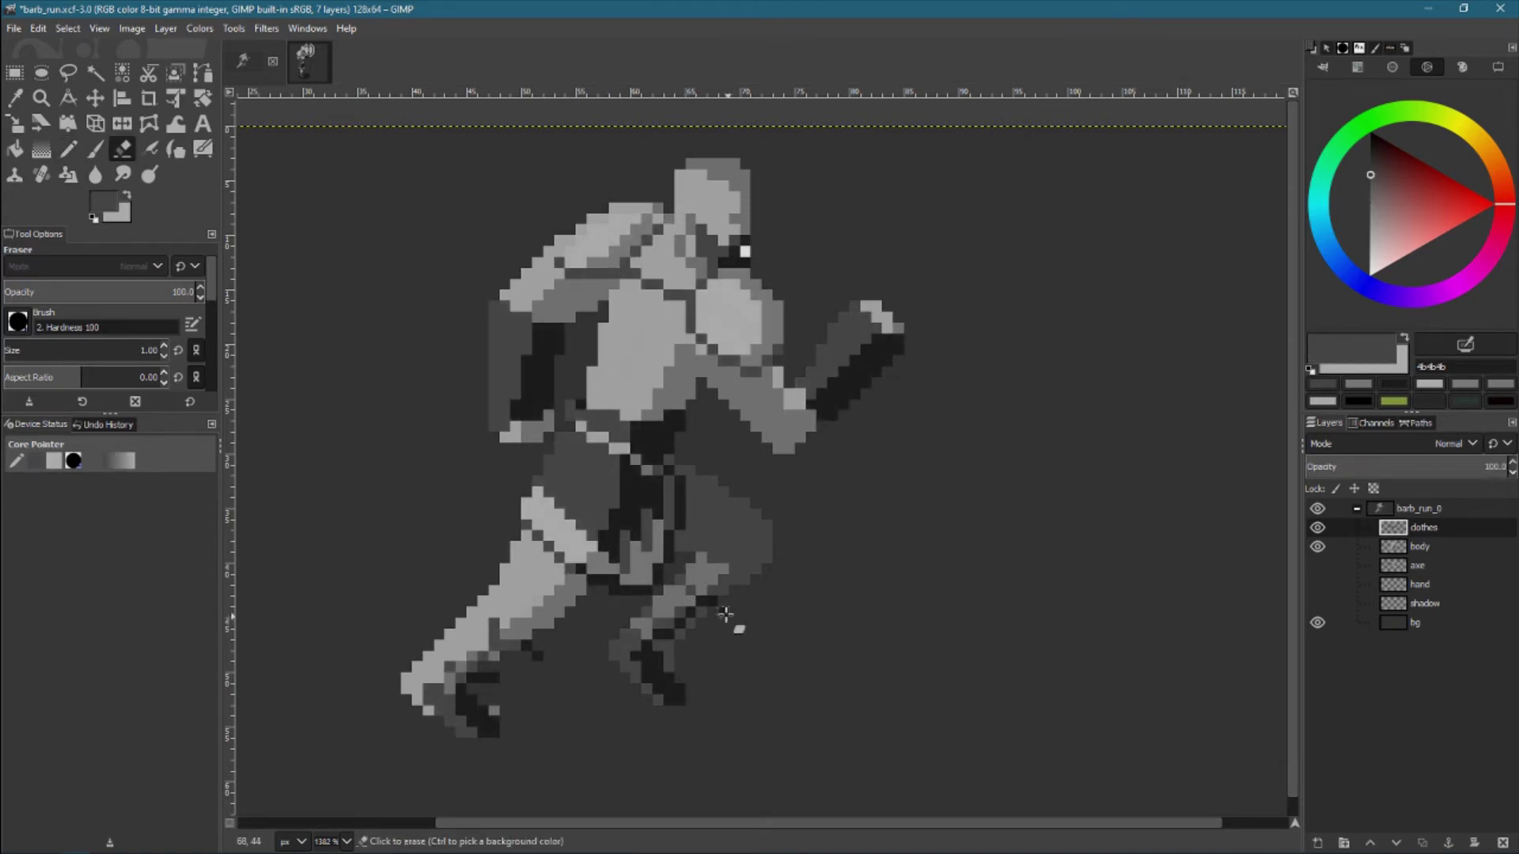
pyautogui.press('n')
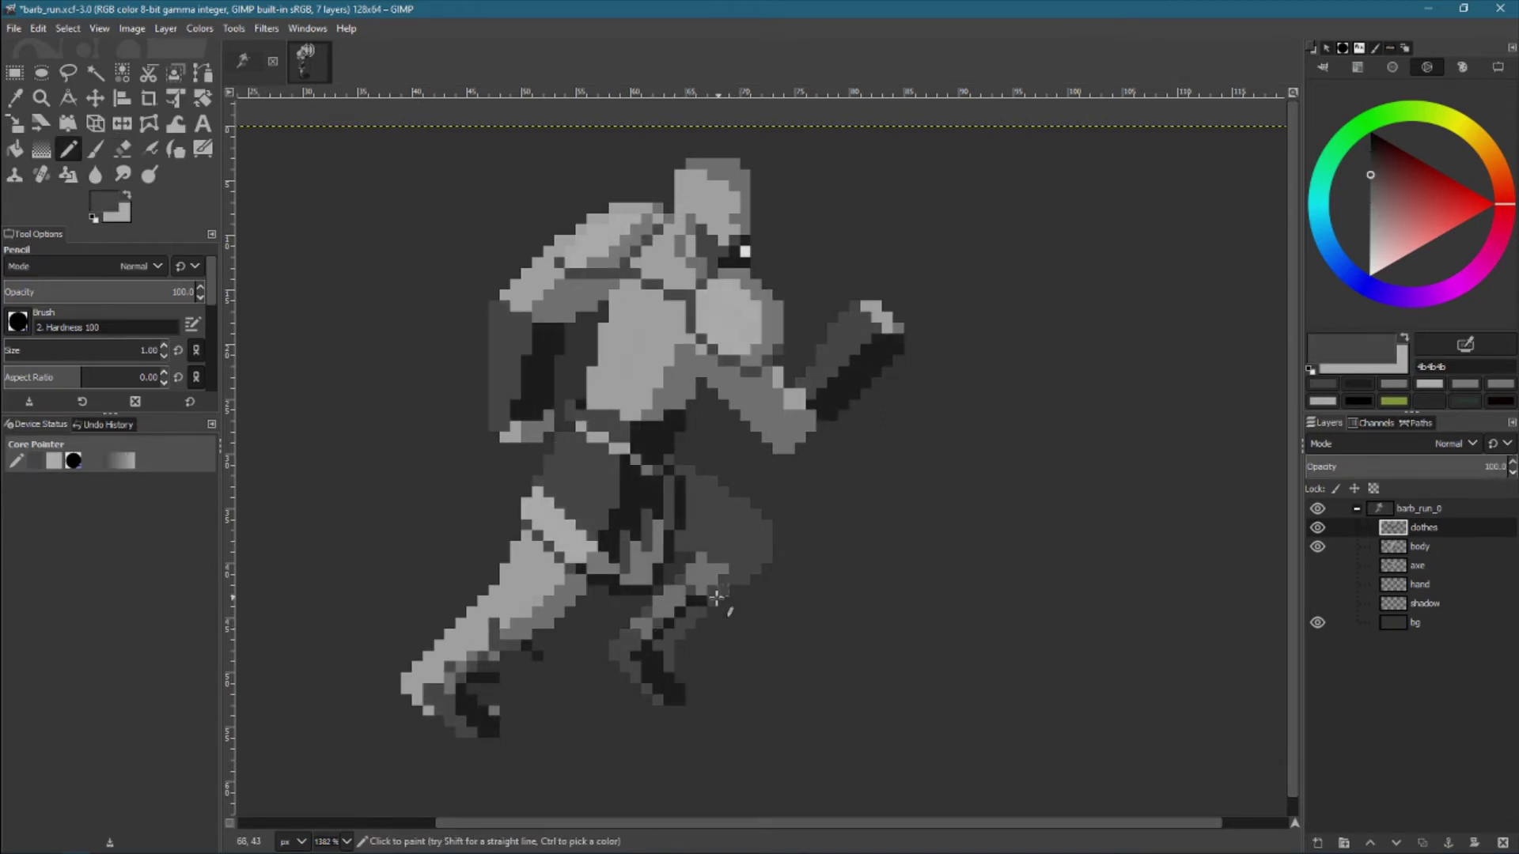
pyautogui.keyDown('ctrl'); pyautogui.click(713, 700); pyautogui.keyUp('ctrl')
pyautogui.hotkey('shift', 'e')
# Fit the front boot to the foot in dark grey and near-black at reduced layer opacity, and restore full opacity
pyautogui.moveTo(1501, 466); pyautogui.dragTo(1469, 467)
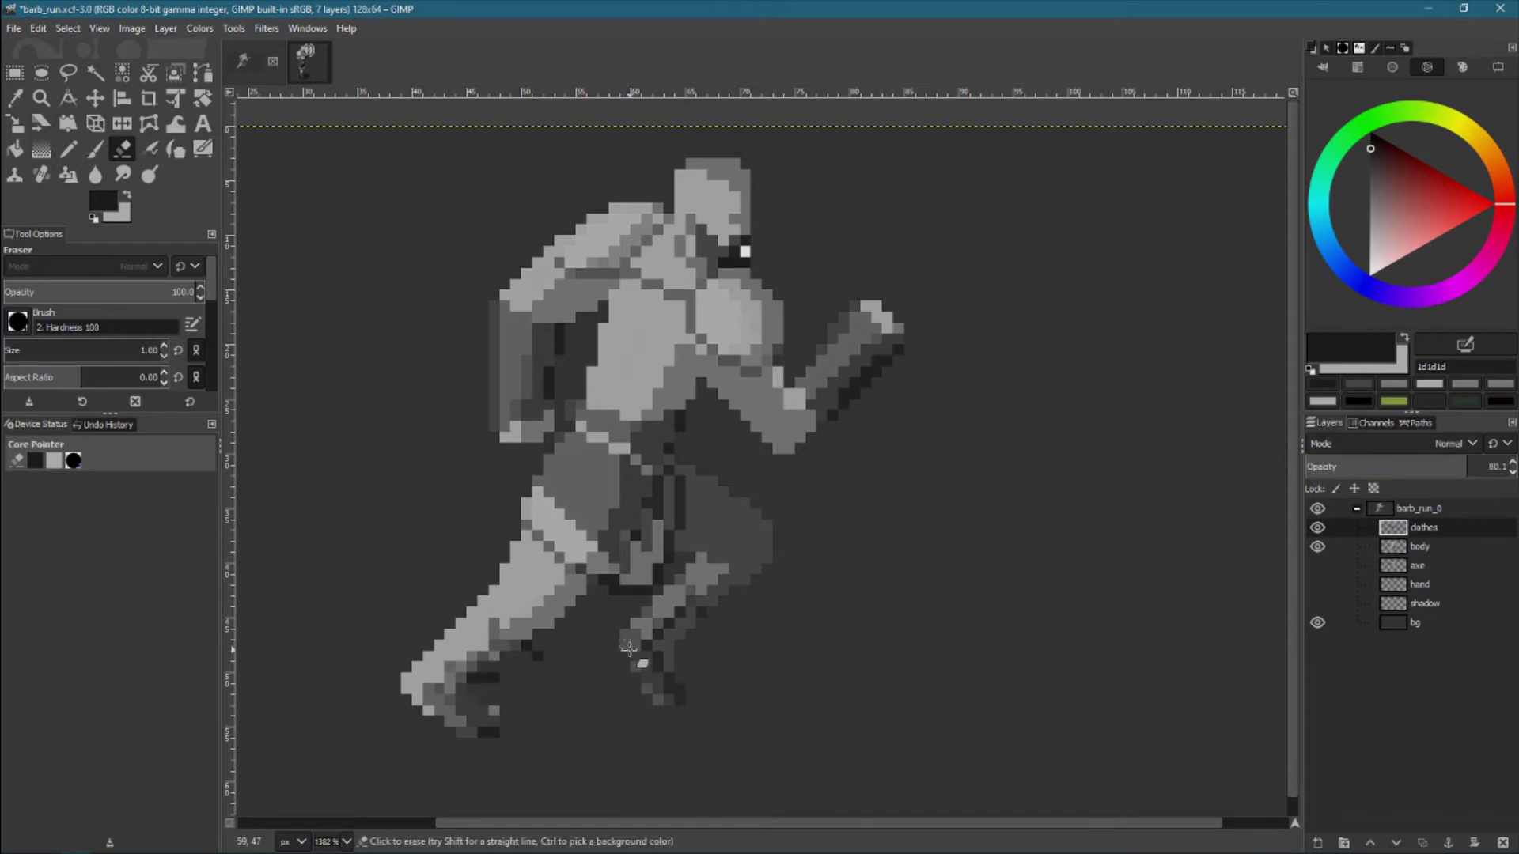
pyautogui.press('n')
pyautogui.keyDown('ctrl'); pyautogui.click(678, 528); pyautogui.keyUp('ctrl')
pyautogui.click(649, 641)
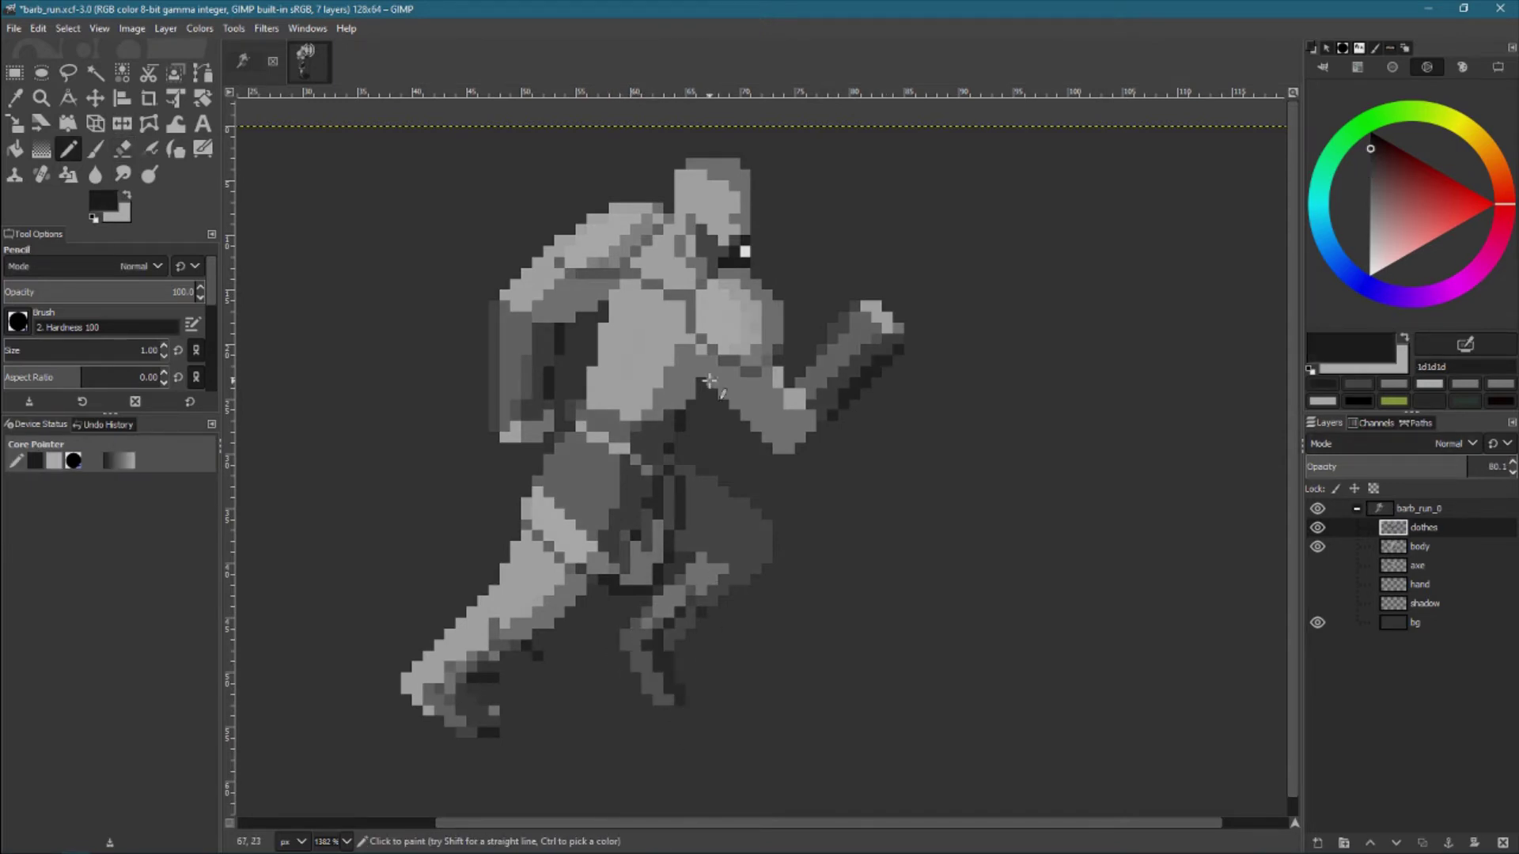
pyautogui.keyDown('ctrl'); pyautogui.click(692, 451); pyautogui.keyUp('ctrl')
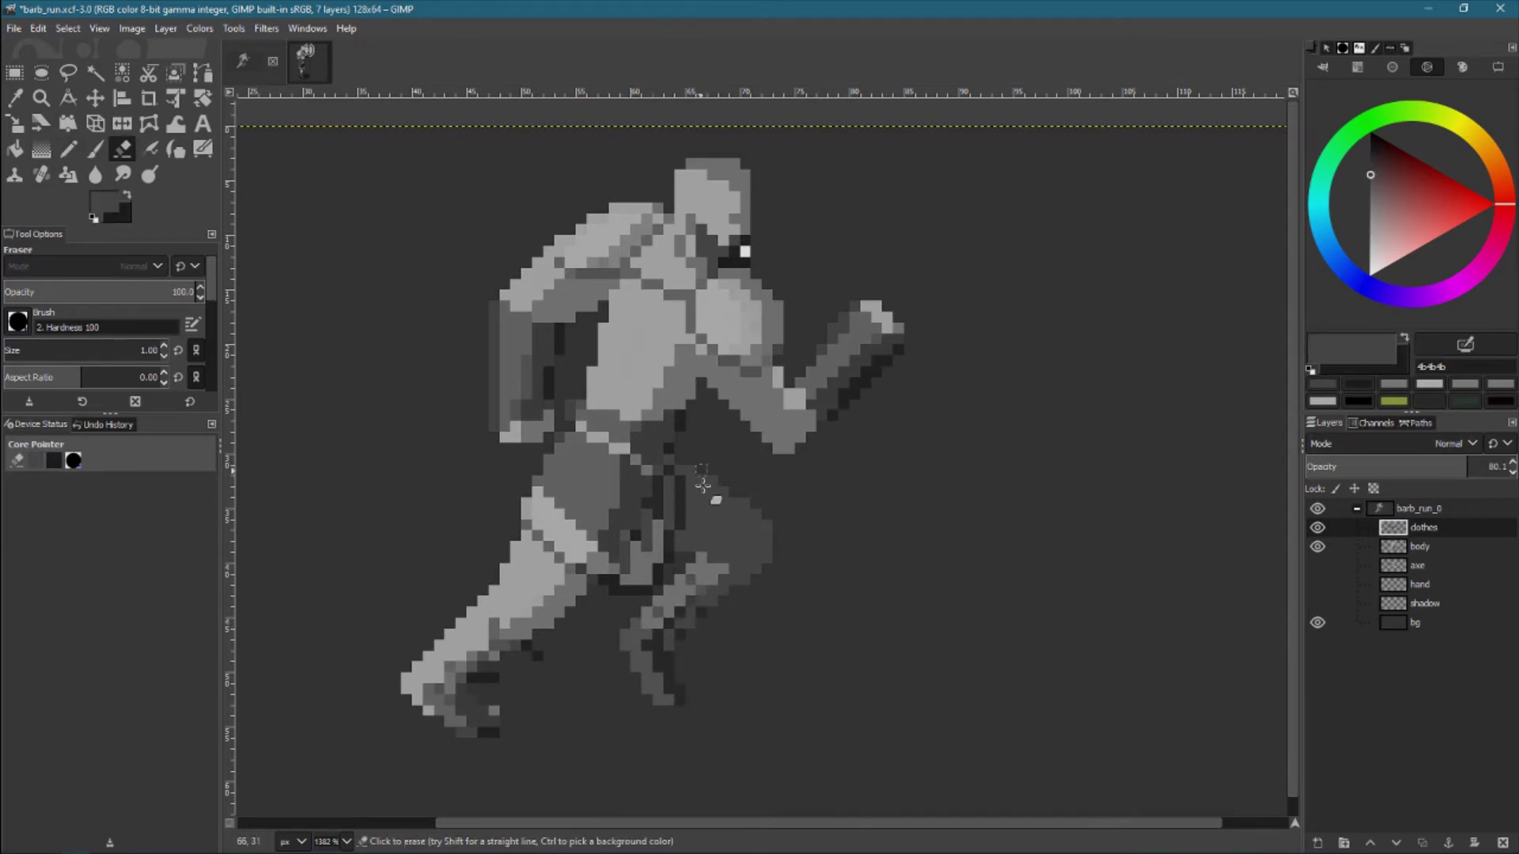
pyautogui.moveTo(1452, 466); pyautogui.dragTo(1485, 467)
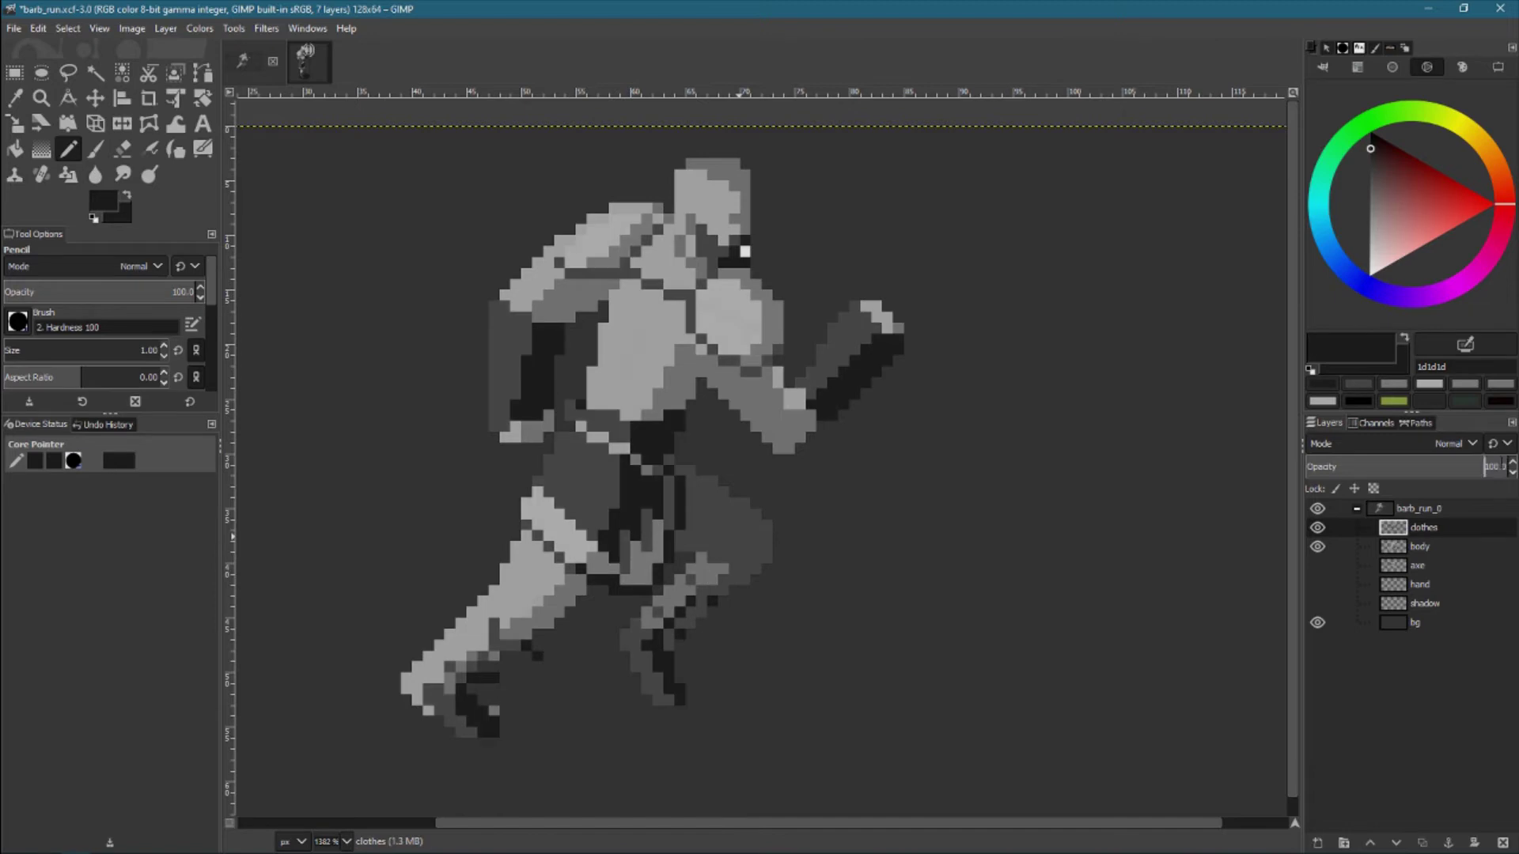
pyautogui.click(681, 678)
# Redraw the rear boot in dark grey with near-black shading and add dark lacing across the shin
pyautogui.keyDown('ctrl'); pyautogui.click(700, 639); pyautogui.keyUp('ctrl')
pyautogui.hotkey('shift', 'e')
pyautogui.moveTo(472, 701)
pyautogui.mouseDown()
pyautogui.moveTo(435, 695)
pyautogui.moveTo(439, 712)
pyautogui.mouseUp()
pyautogui.press('n')
pyautogui.keyDown('ctrl'); pyautogui.click(505, 711); pyautogui.keyUp('ctrl')
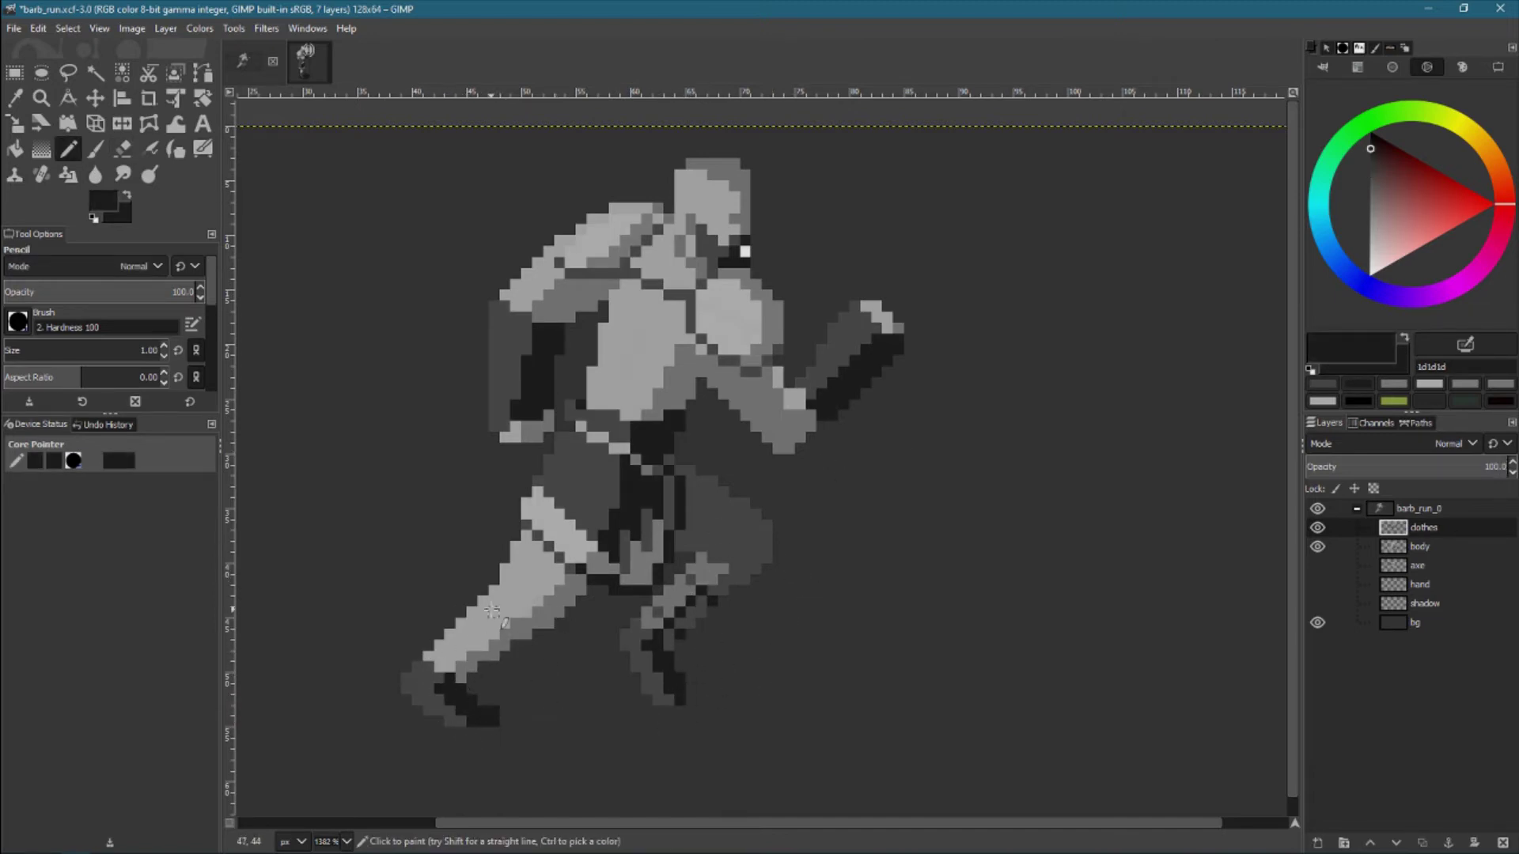
pyautogui.keyDown('ctrl'); pyautogui.click(535, 592); pyautogui.keyUp('ctrl')
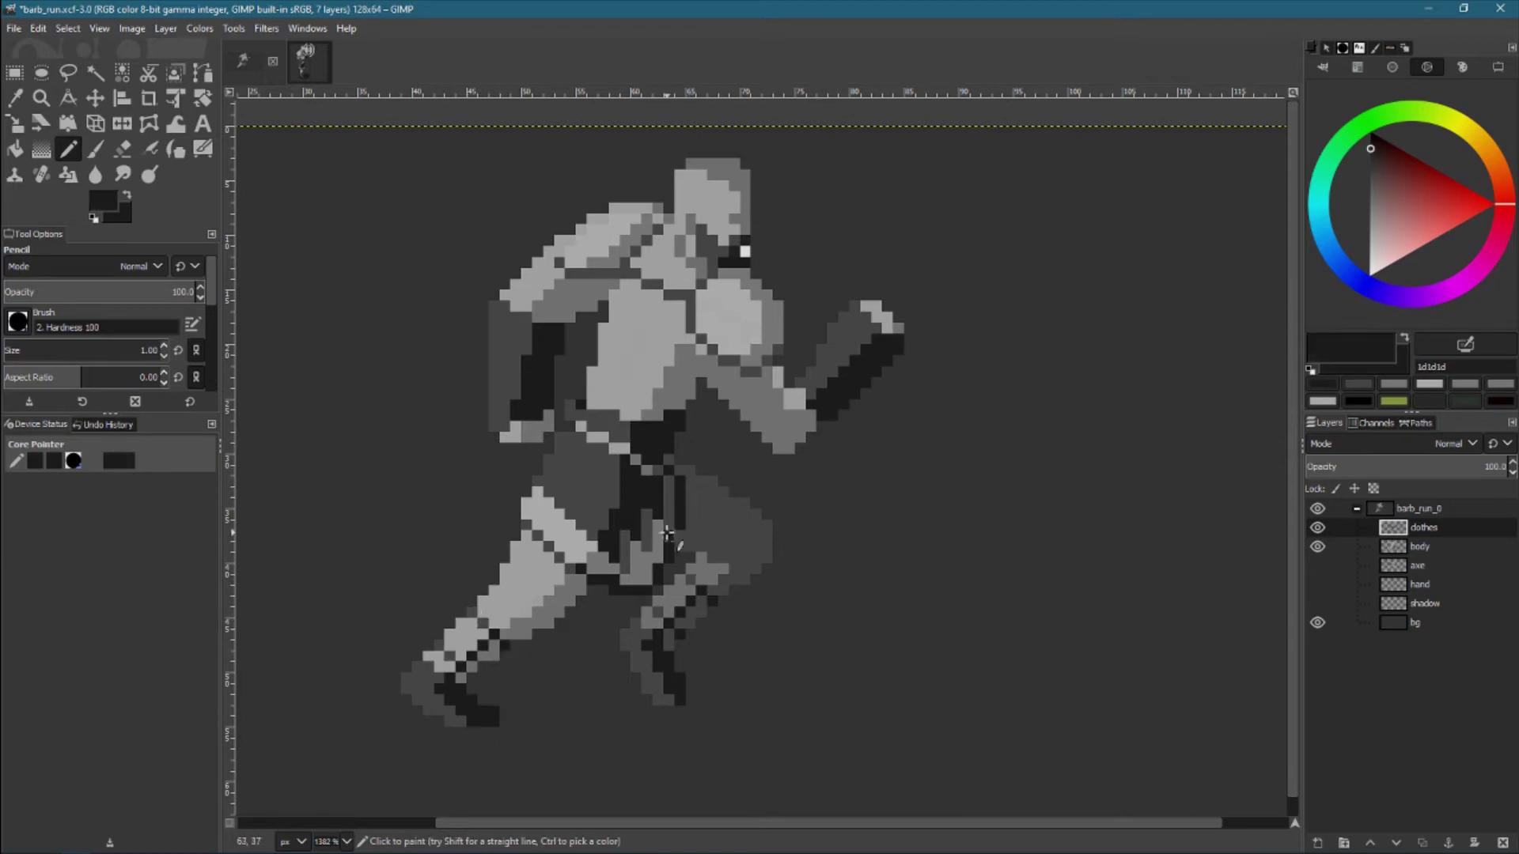
# Trim the back forearm's bracer to the arm's outline and tidy its inner shading, comparing with the clothes layer hidden
pyautogui.keyDown('ctrl'); pyautogui.click(691, 407); pyautogui.keyUp('ctrl')
pyautogui.hotkey('shift', 'e')
pyautogui.click(1317, 528)
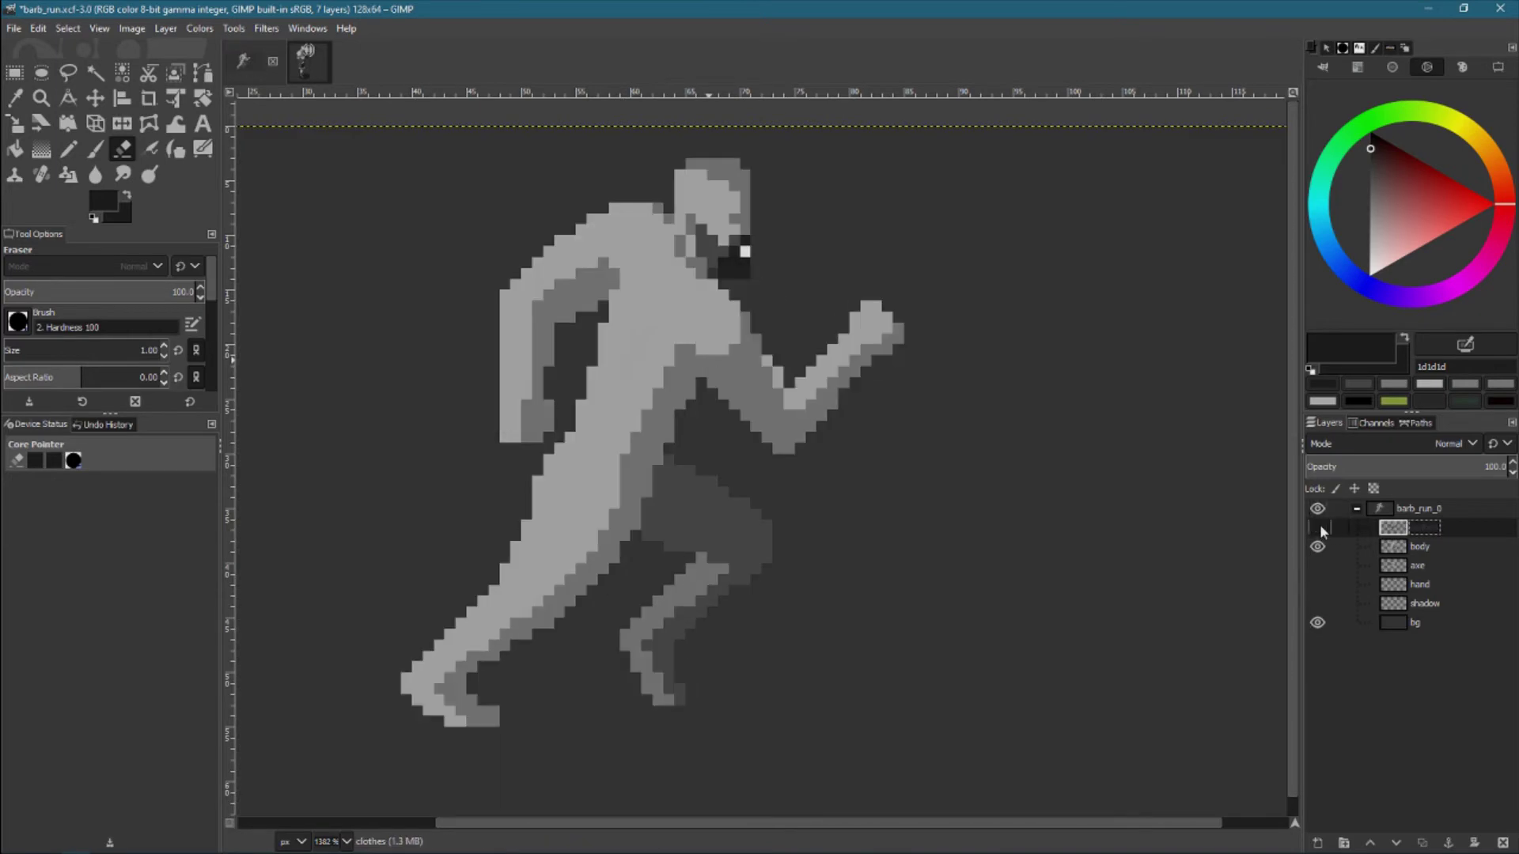
pyautogui.click(1317, 528)
pyautogui.click(1317, 528)
pyautogui.click(1317, 528)
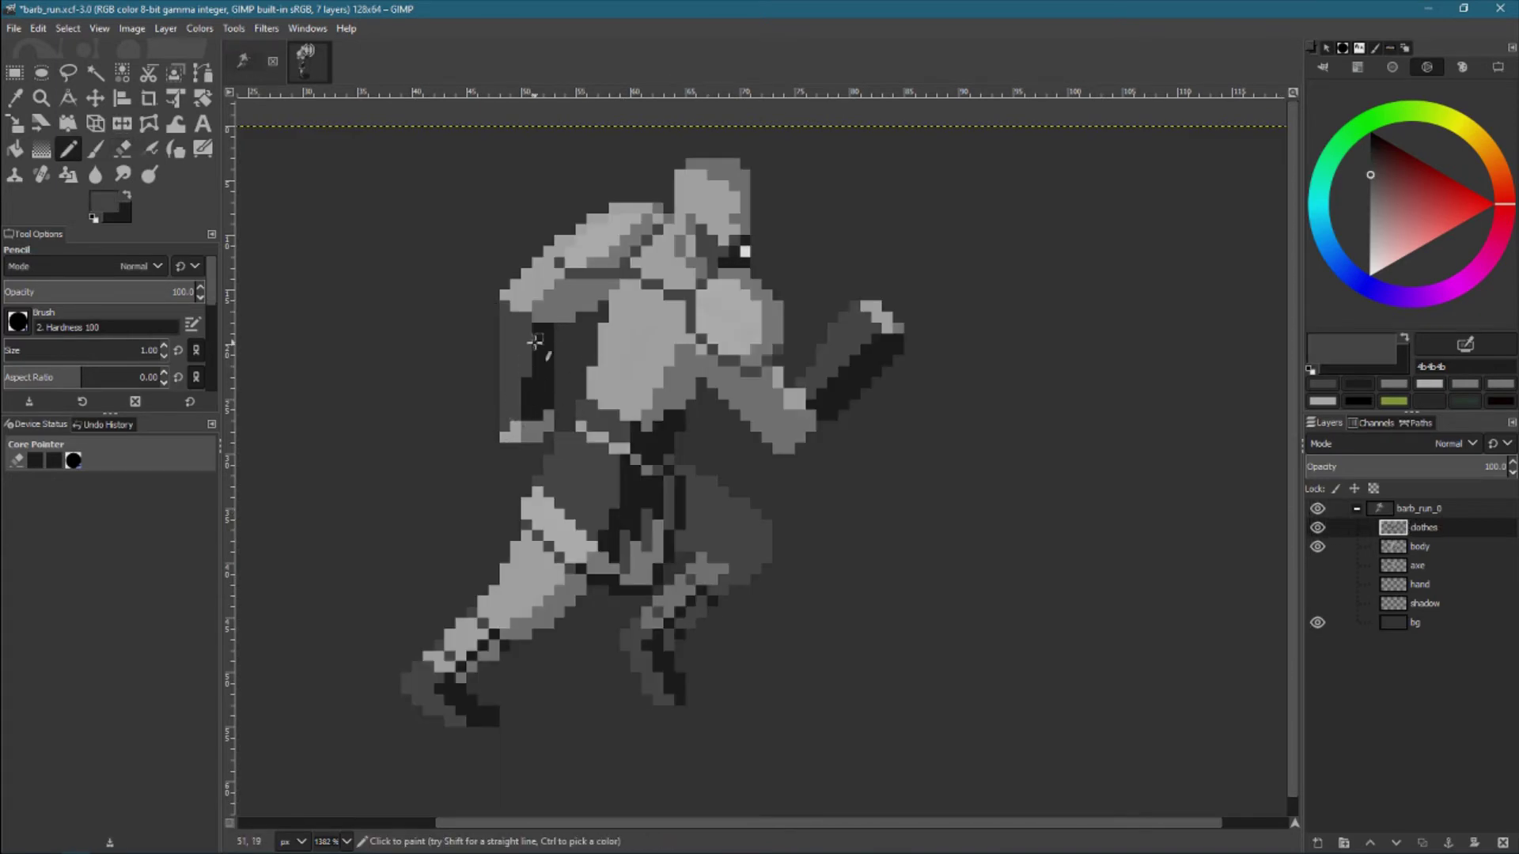
pyautogui.press('n')
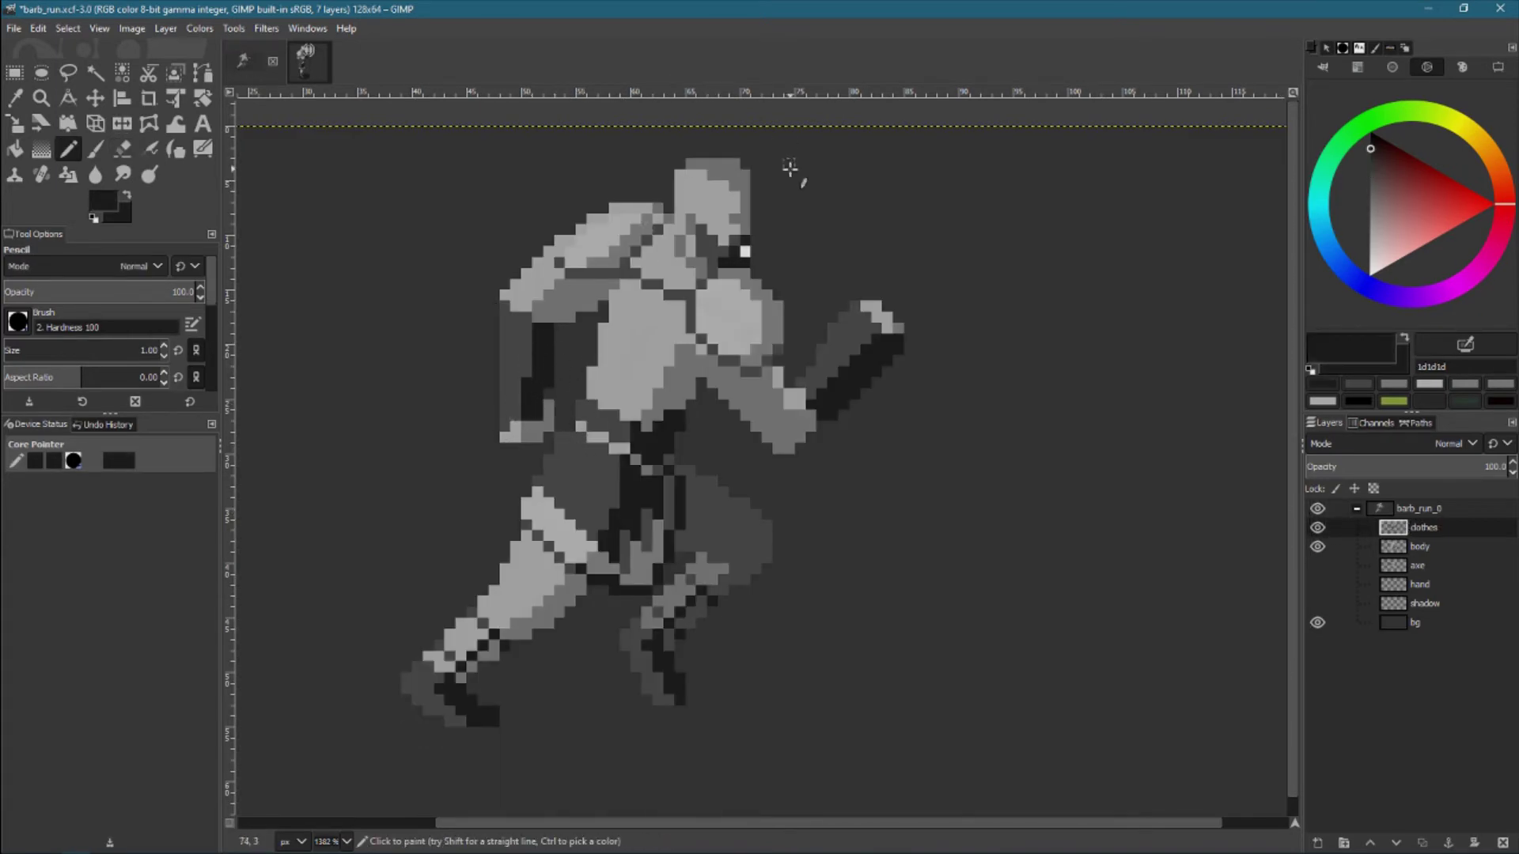
# Restore the body layer to full opacity and even out the light grey on the torso
pyautogui.keyDown('ctrl'); pyautogui.click(639, 348); pyautogui.keyUp('ctrl')
pyautogui.keyDown('alt'); pyautogui.middleClick(645, 342); pyautogui.keyUp('alt')
pyautogui.hotkey('shift', 'b')
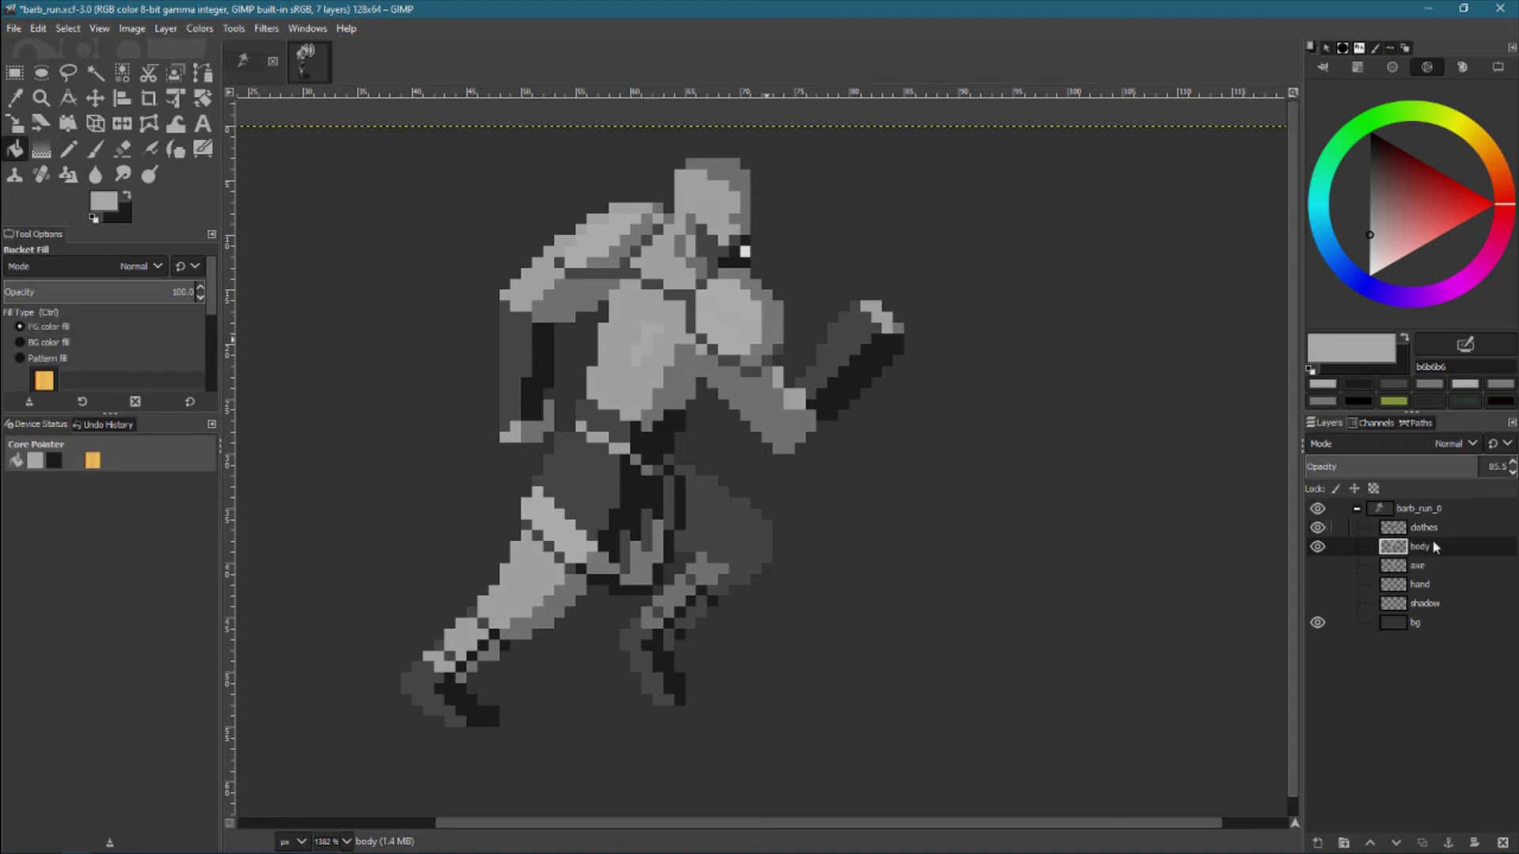
pyautogui.press('n')
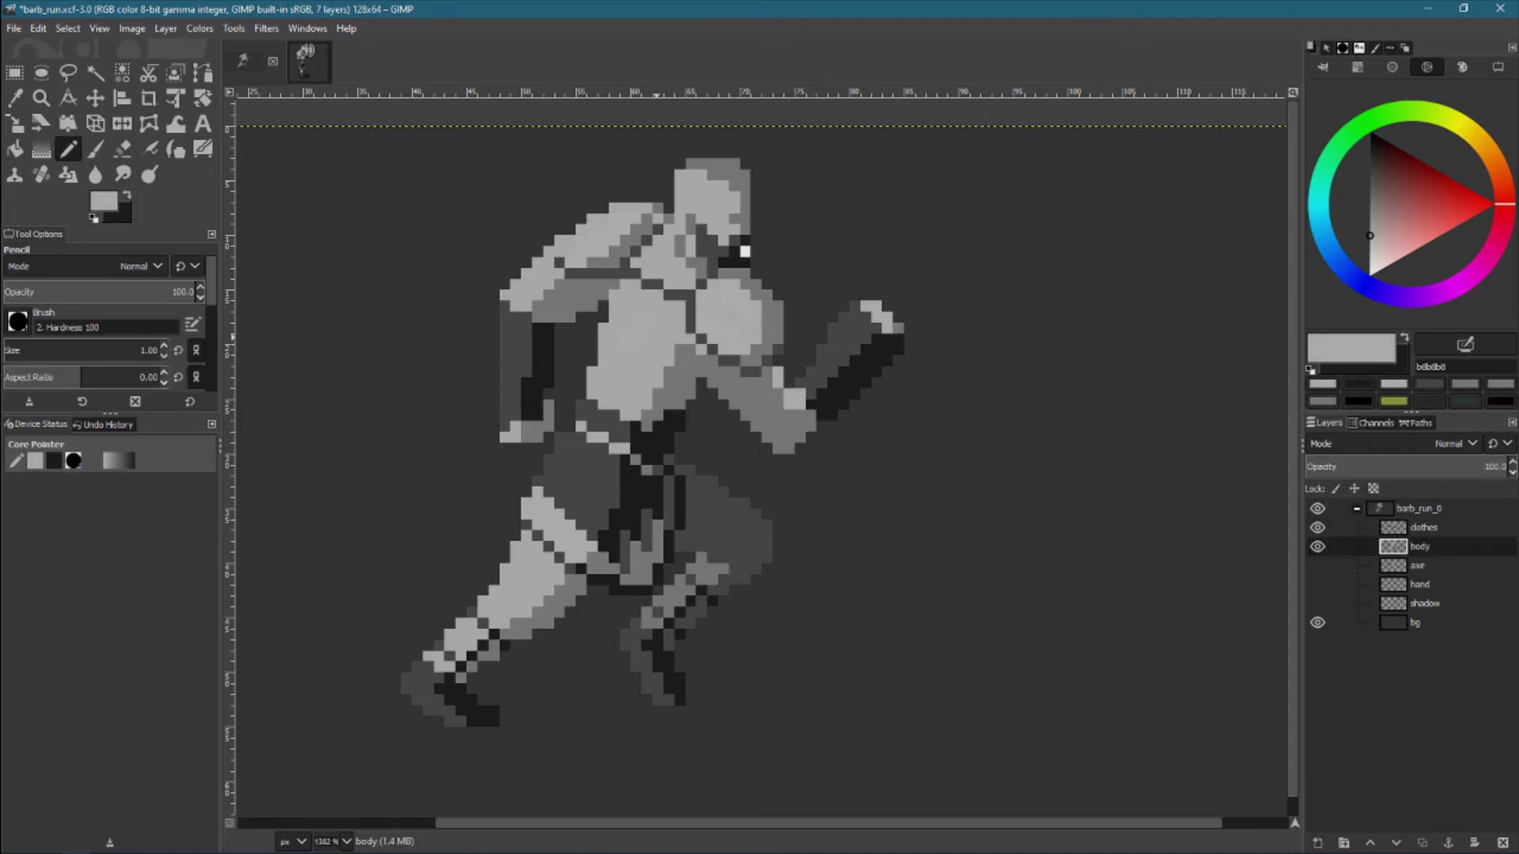
# Clear the mid-grey shading from the back upper arm on the clothes layer and build up a raised shoulder in light grey
pyautogui.hotkey('shift', 'e')
pyautogui.keyDown('alt'); pyautogui.middleClick(592, 277); pyautogui.keyUp('alt')
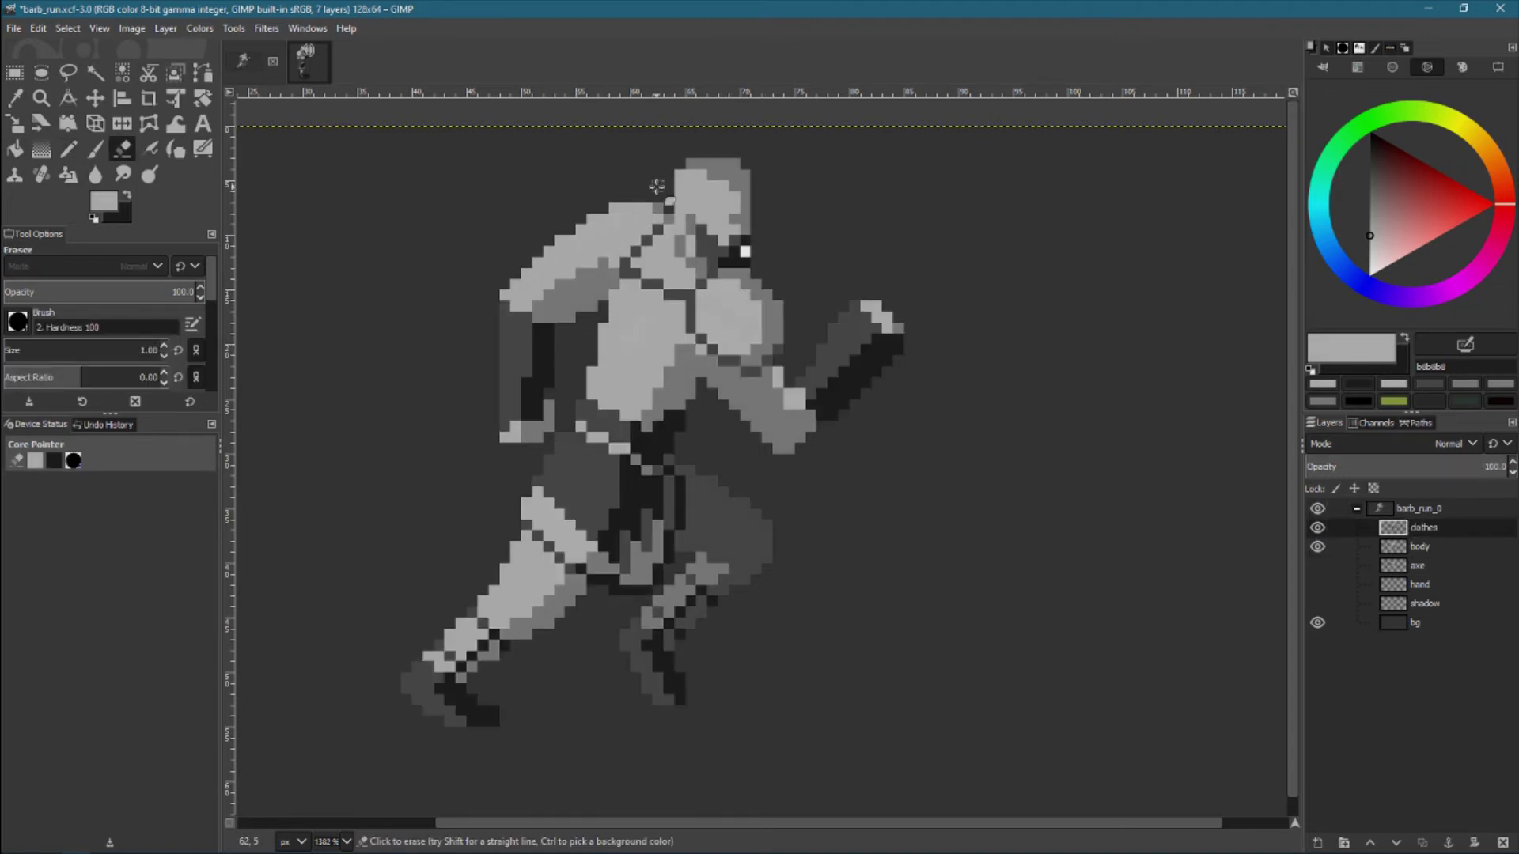
pyautogui.press('n')
pyautogui.moveTo(657, 194); pyautogui.dragTo(601, 197)
pyautogui.keyDown('ctrl'); pyautogui.click(625, 198); pyautogui.keyUp('ctrl')
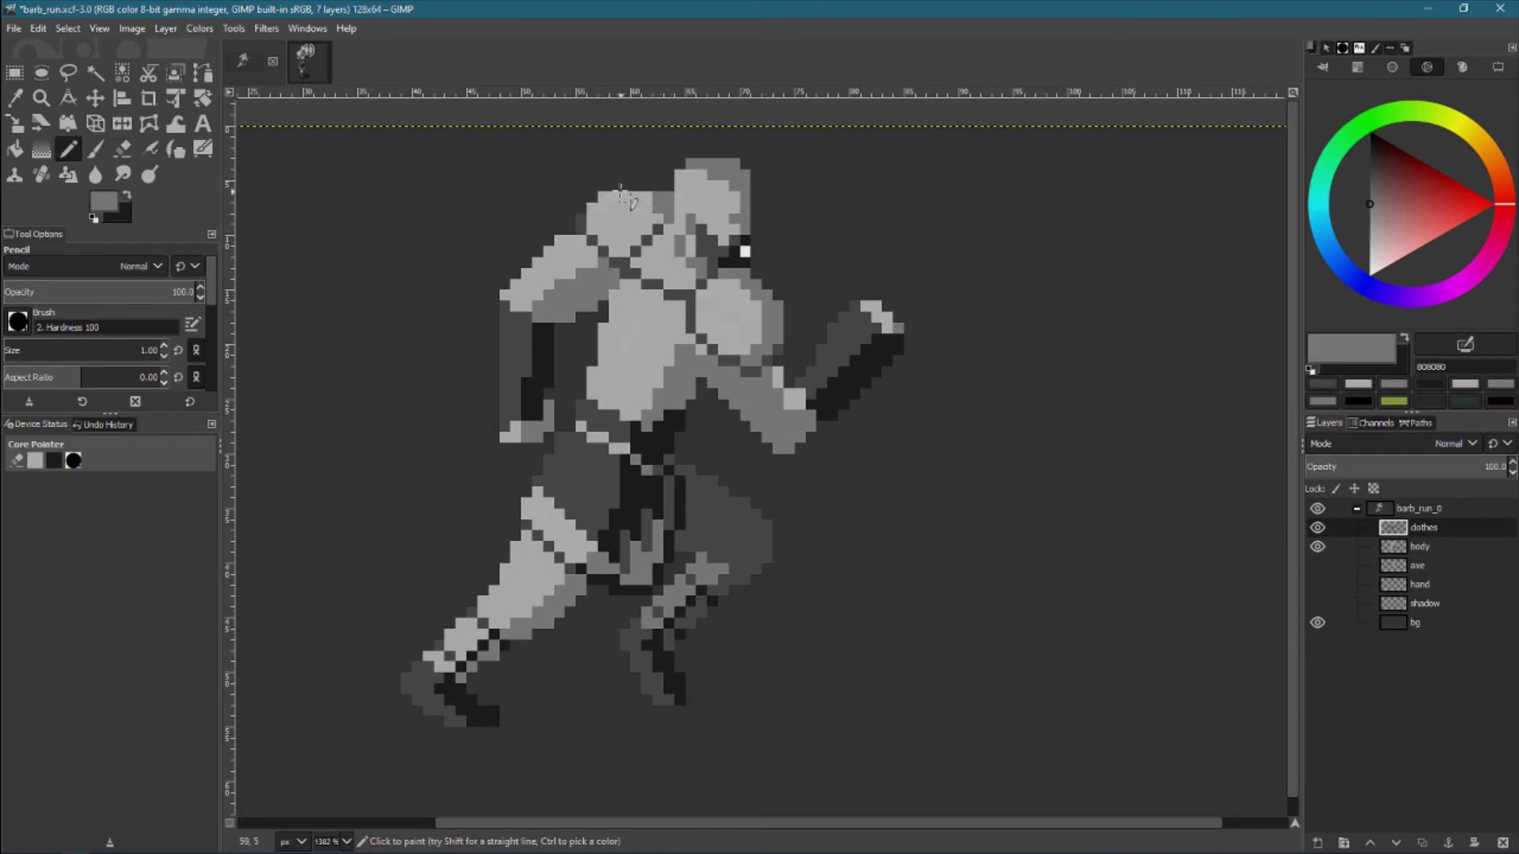
pyautogui.click(621, 188)
pyautogui.keyDown('ctrl'); pyautogui.click(659, 198); pyautogui.keyUp('ctrl')
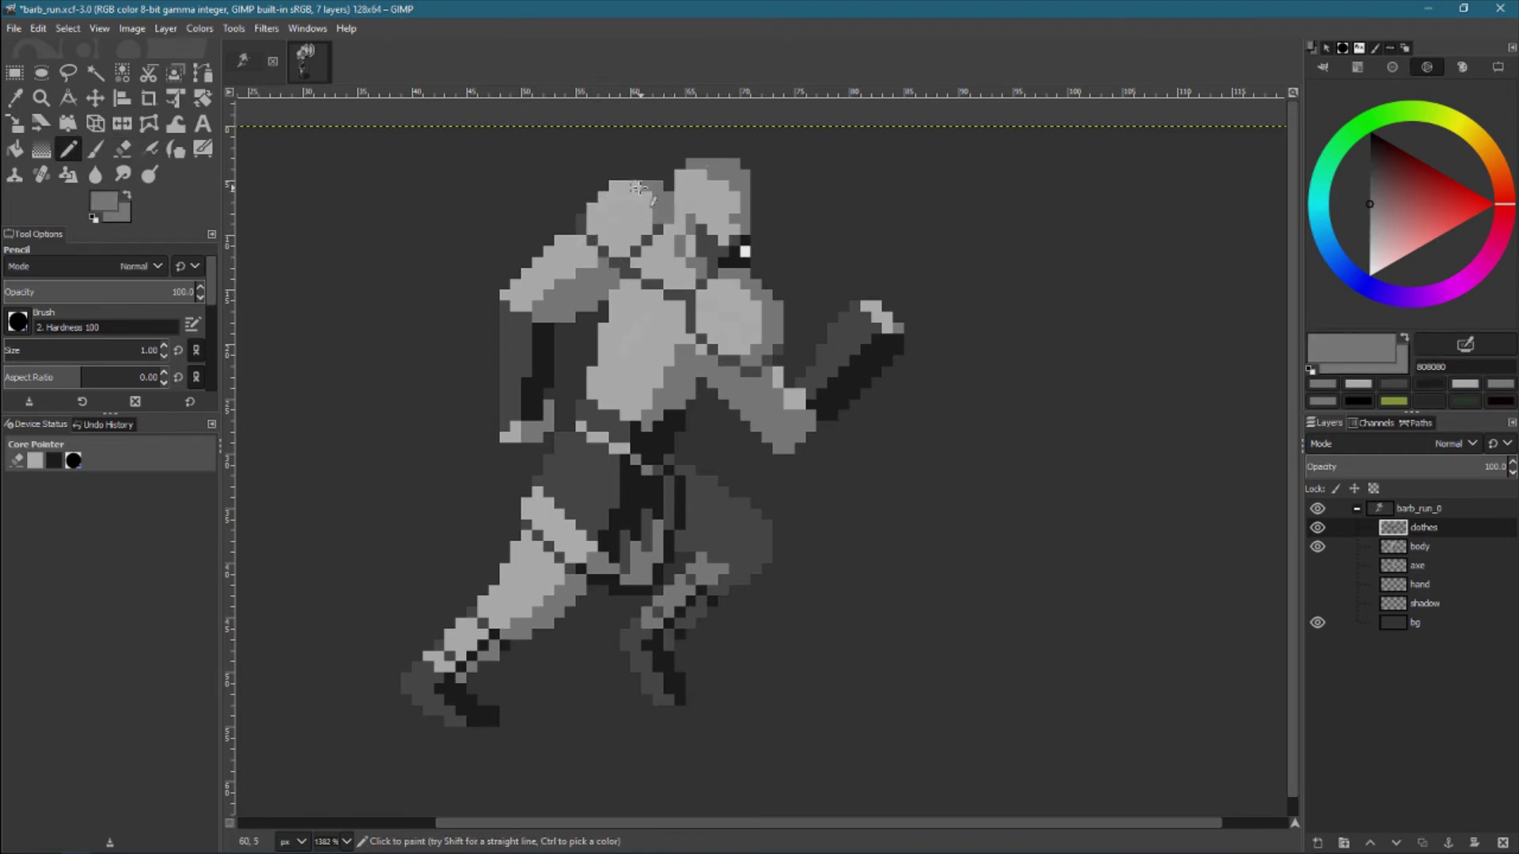
# Round off the raised shoulder's outline and shade its edge beside the neck in mid-grey
pyautogui.moveTo(593, 210); pyautogui.dragTo(636, 207)
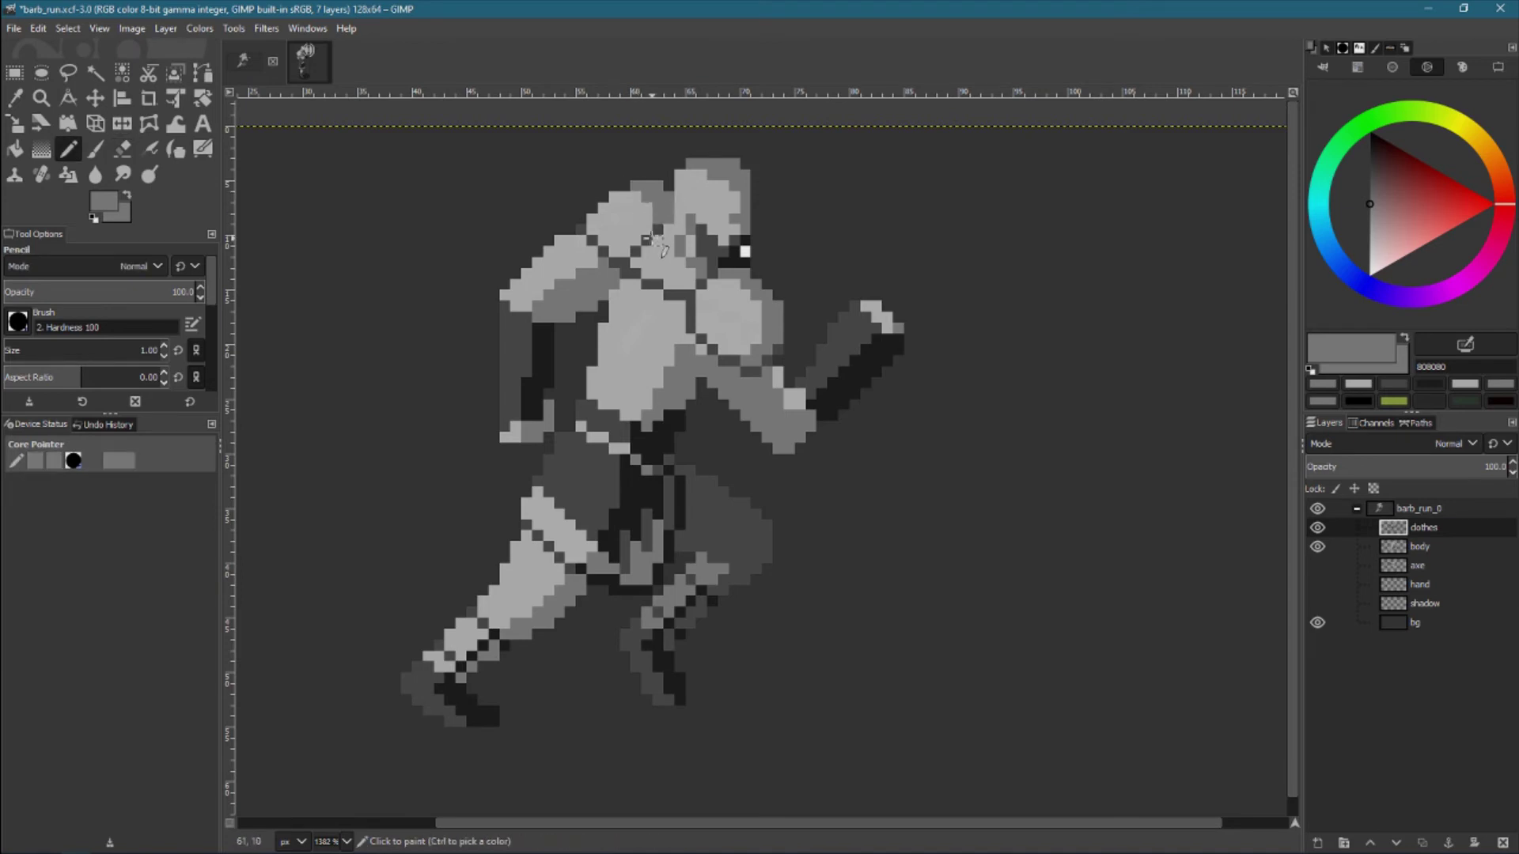
pyautogui.keyDown('ctrl'); pyautogui.click(655, 241); pyautogui.keyUp('ctrl')
pyautogui.click(658, 216)
pyautogui.click(626, 187)
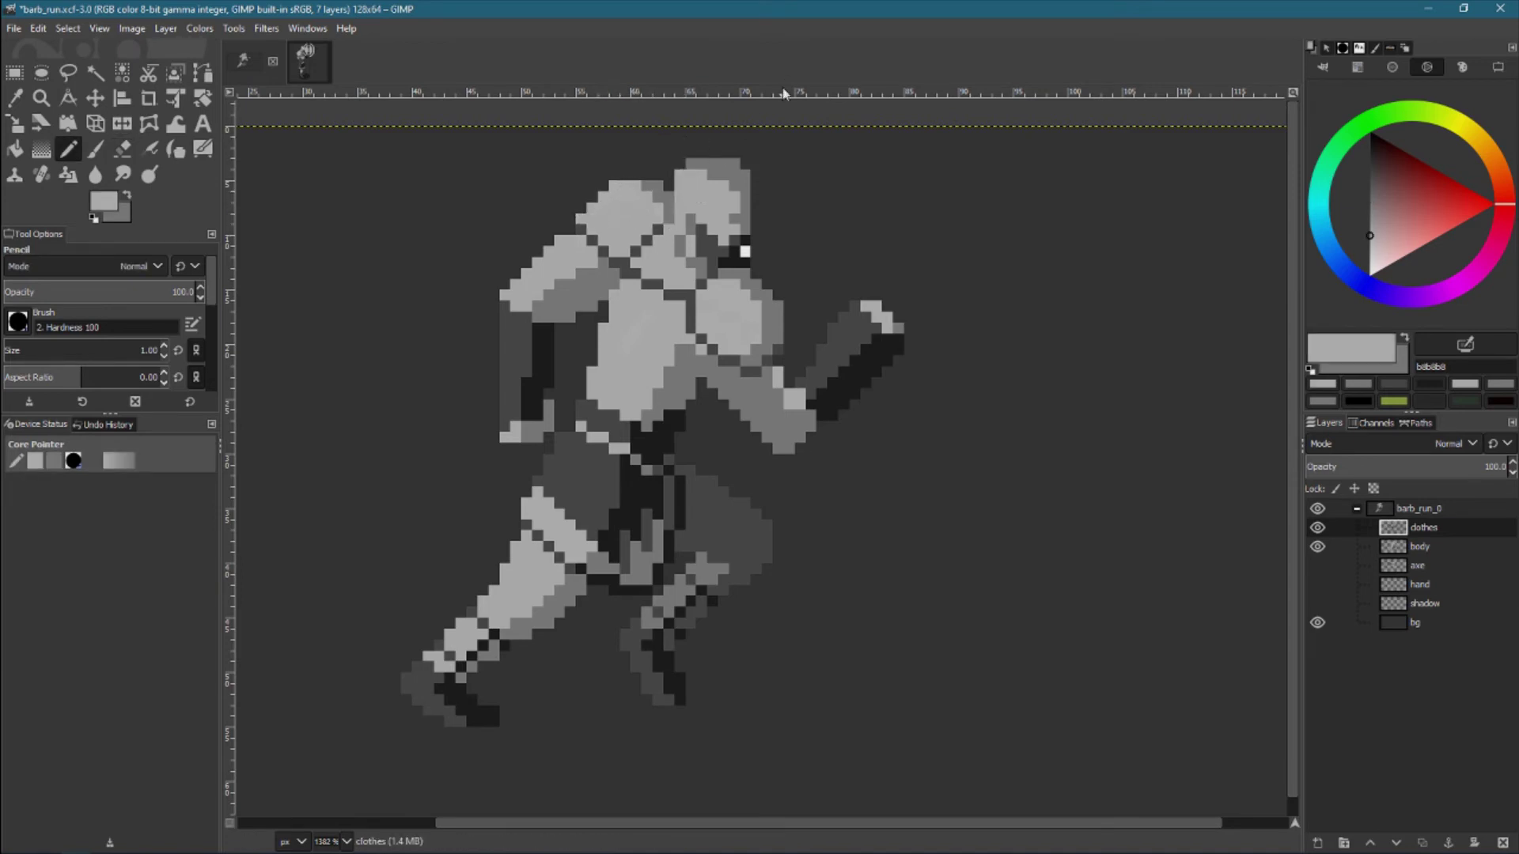
# Erase the top row of the raised shoulder to lower it, and check it against the body with the clothes layer hidden
pyautogui.keyDown('ctrl'); pyautogui.click(647, 207); pyautogui.keyUp('ctrl')
pyautogui.keyDown('ctrl'); pyautogui.click(647, 208); pyautogui.keyUp('ctrl')
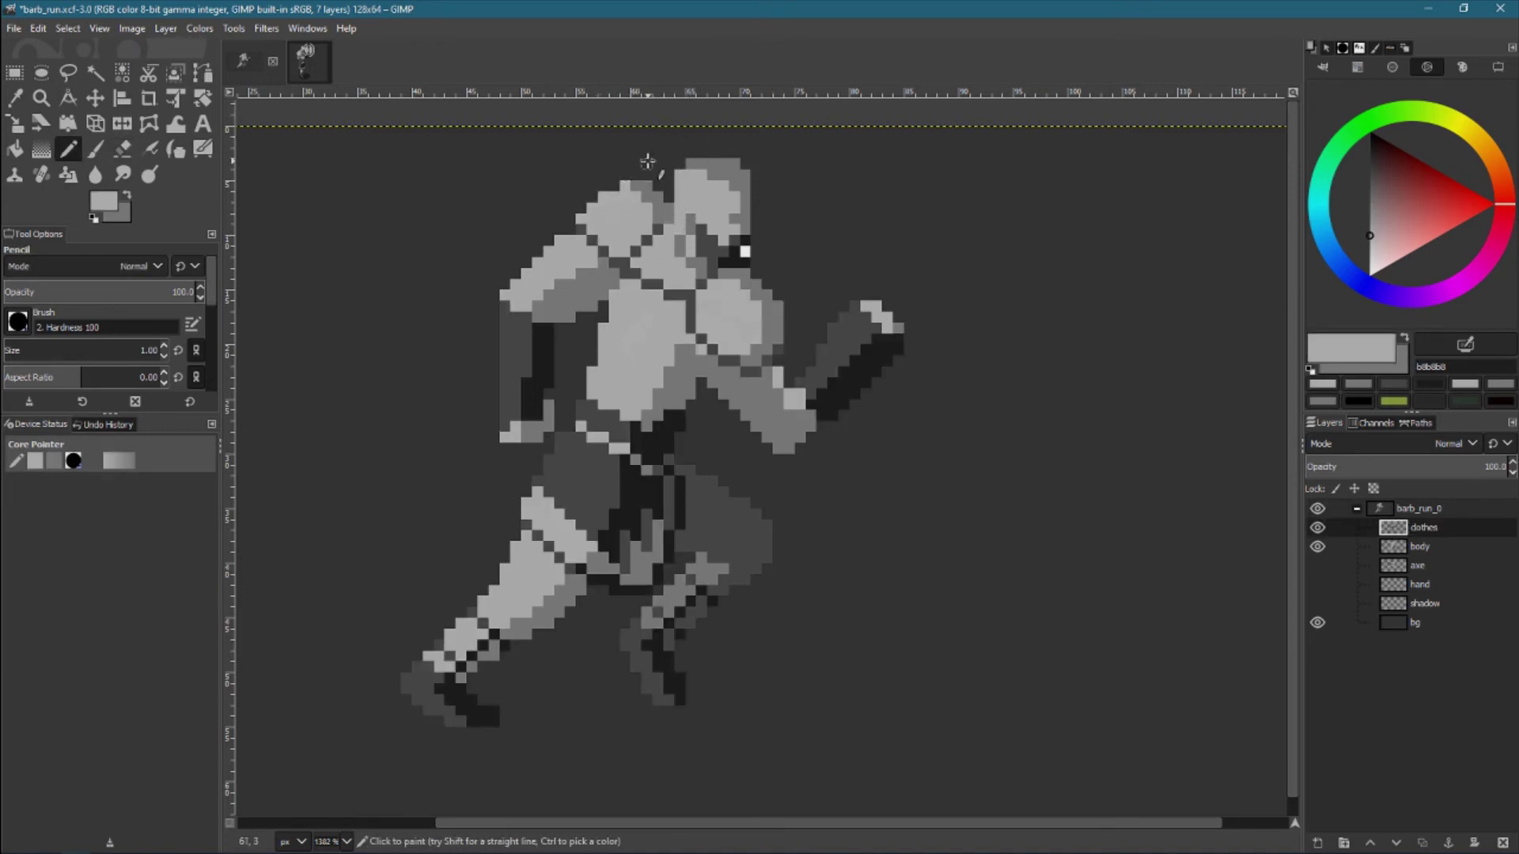
pyautogui.hotkey('shift', 'e')
pyautogui.click(1318, 527)
pyautogui.click(1317, 528)
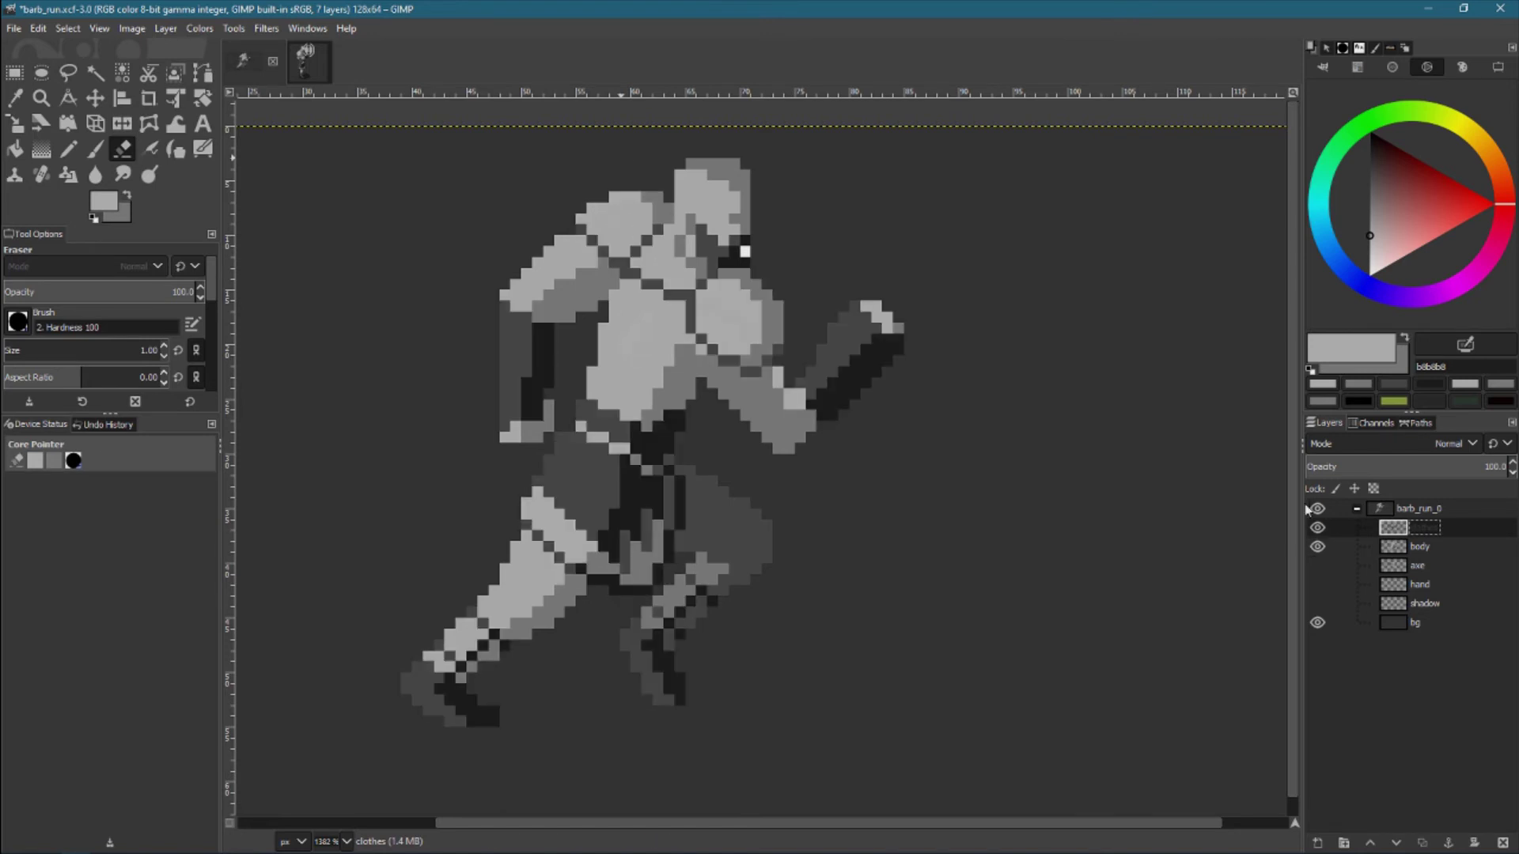
# Narrow the chest muscle, shade its front edge in mid-grey, and redraw the dark line separating it from the torso
pyautogui.press('n')
pyautogui.keyDown('ctrl'); pyautogui.click(765, 370); pyautogui.keyUp('ctrl')
pyautogui.keyDown('ctrl'); pyautogui.click(748, 348); pyautogui.keyUp('ctrl')
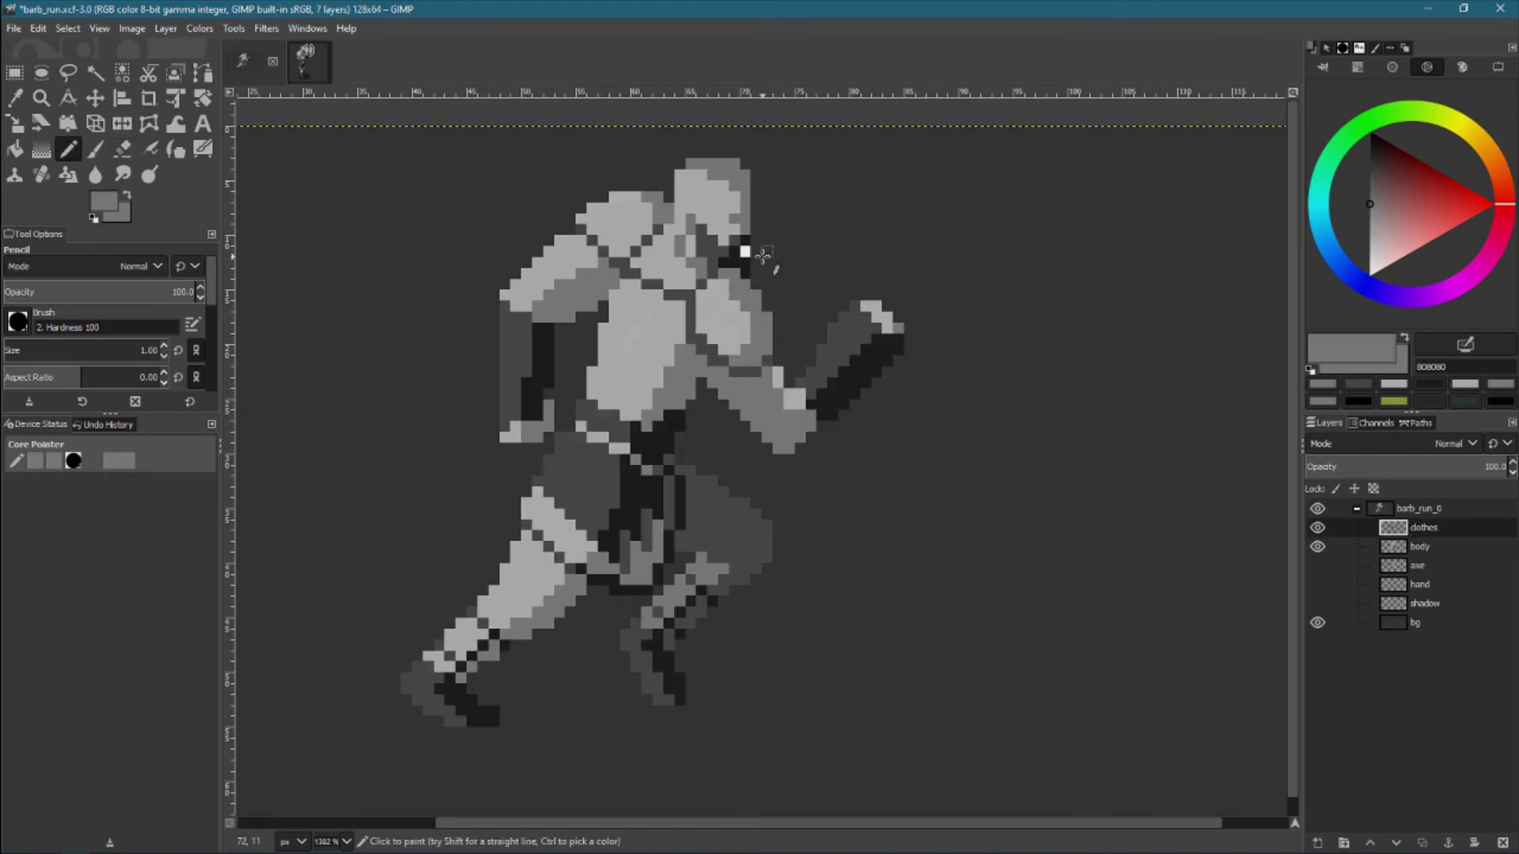
pyautogui.keyDown('ctrl'); pyautogui.click(717, 355); pyautogui.keyUp('ctrl')
pyautogui.keyDown('ctrl'); pyautogui.click(694, 308); pyautogui.keyUp('ctrl')
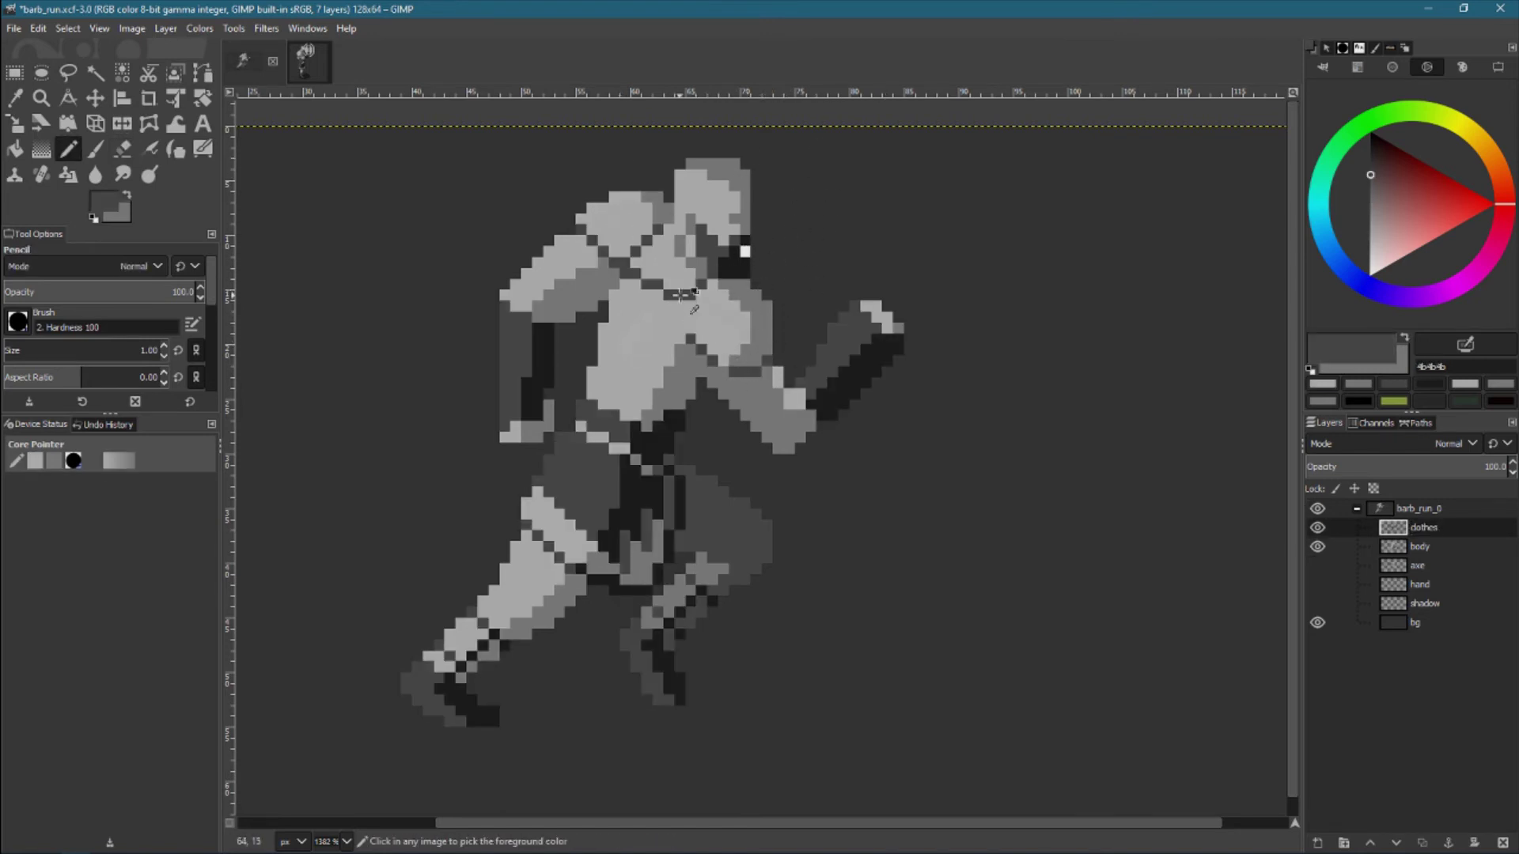
pyautogui.keyDown('ctrl'); pyautogui.click(680, 312); pyautogui.keyUp('ctrl')
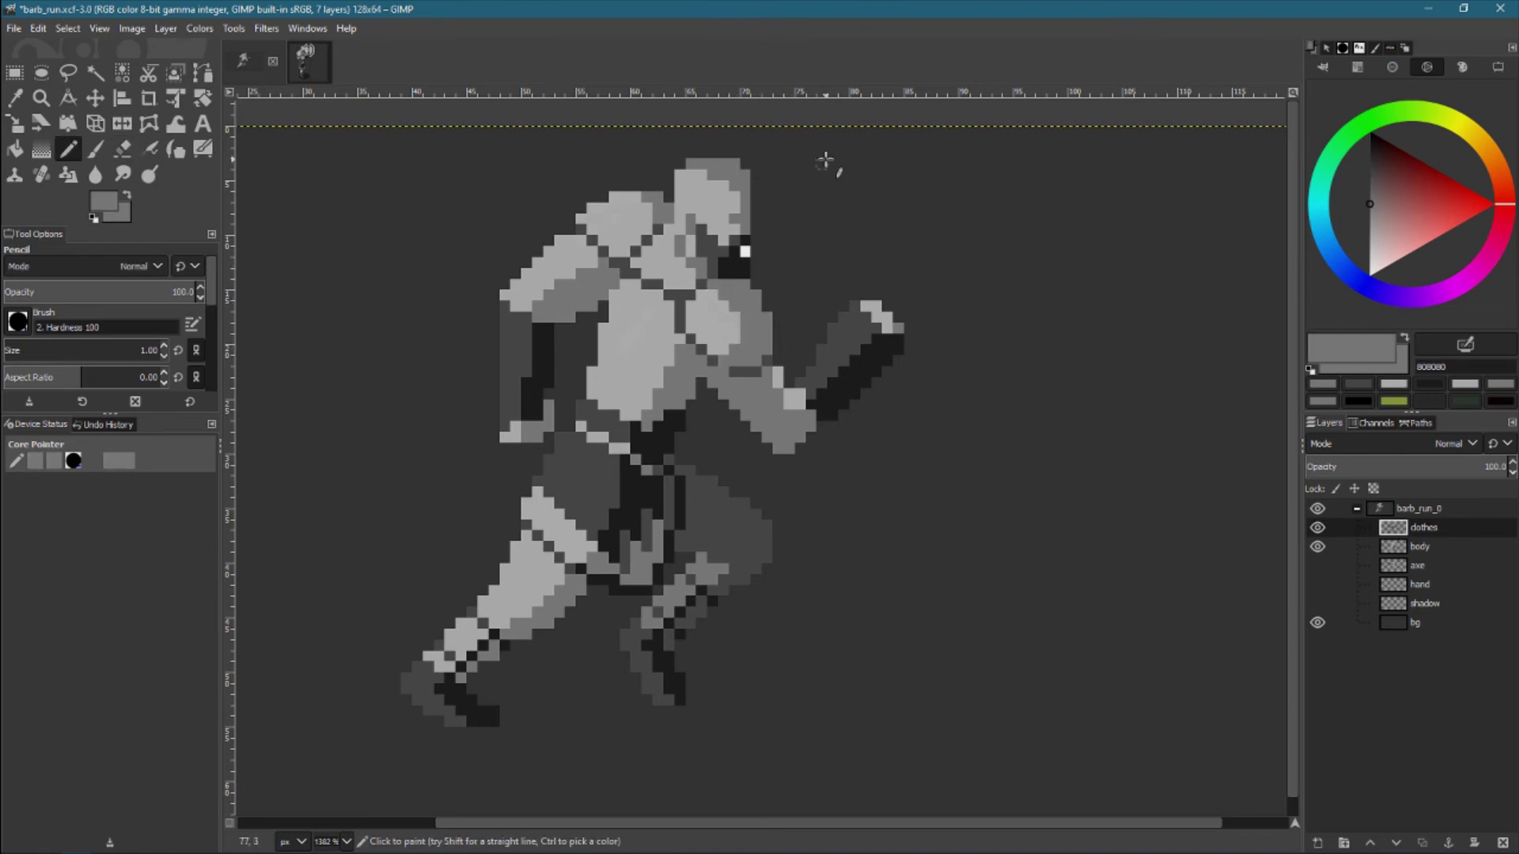
# Extend the dark grey dividing line from the chest up to the shoulder, and check the body with the clothes layer hidden
pyautogui.keyDown('ctrl'); pyautogui.click(756, 309); pyautogui.keyUp('ctrl')
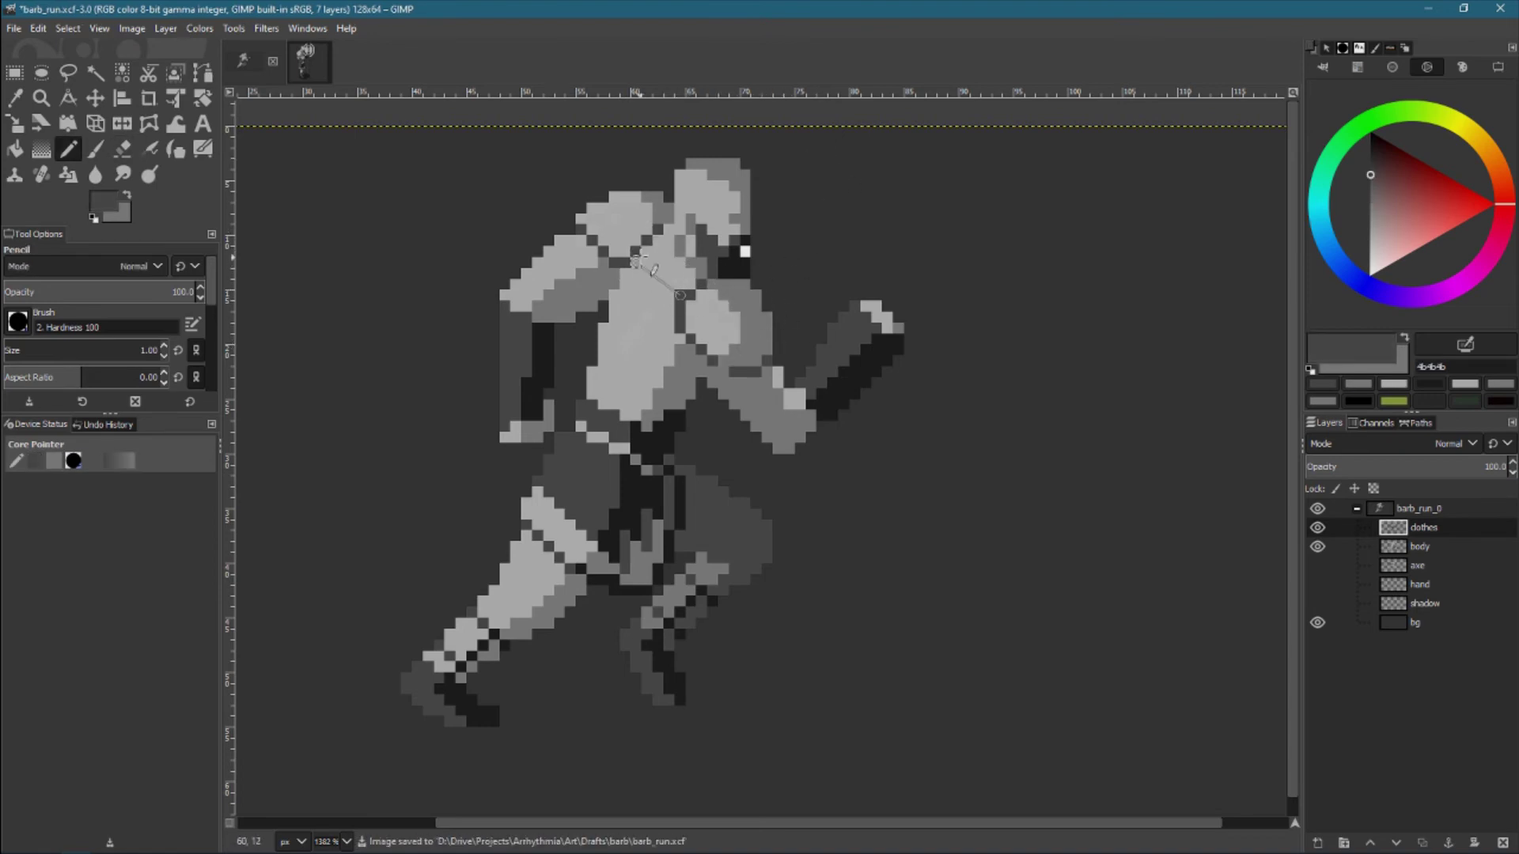
pyautogui.hotkey('shift', 'e')
pyautogui.press('n')
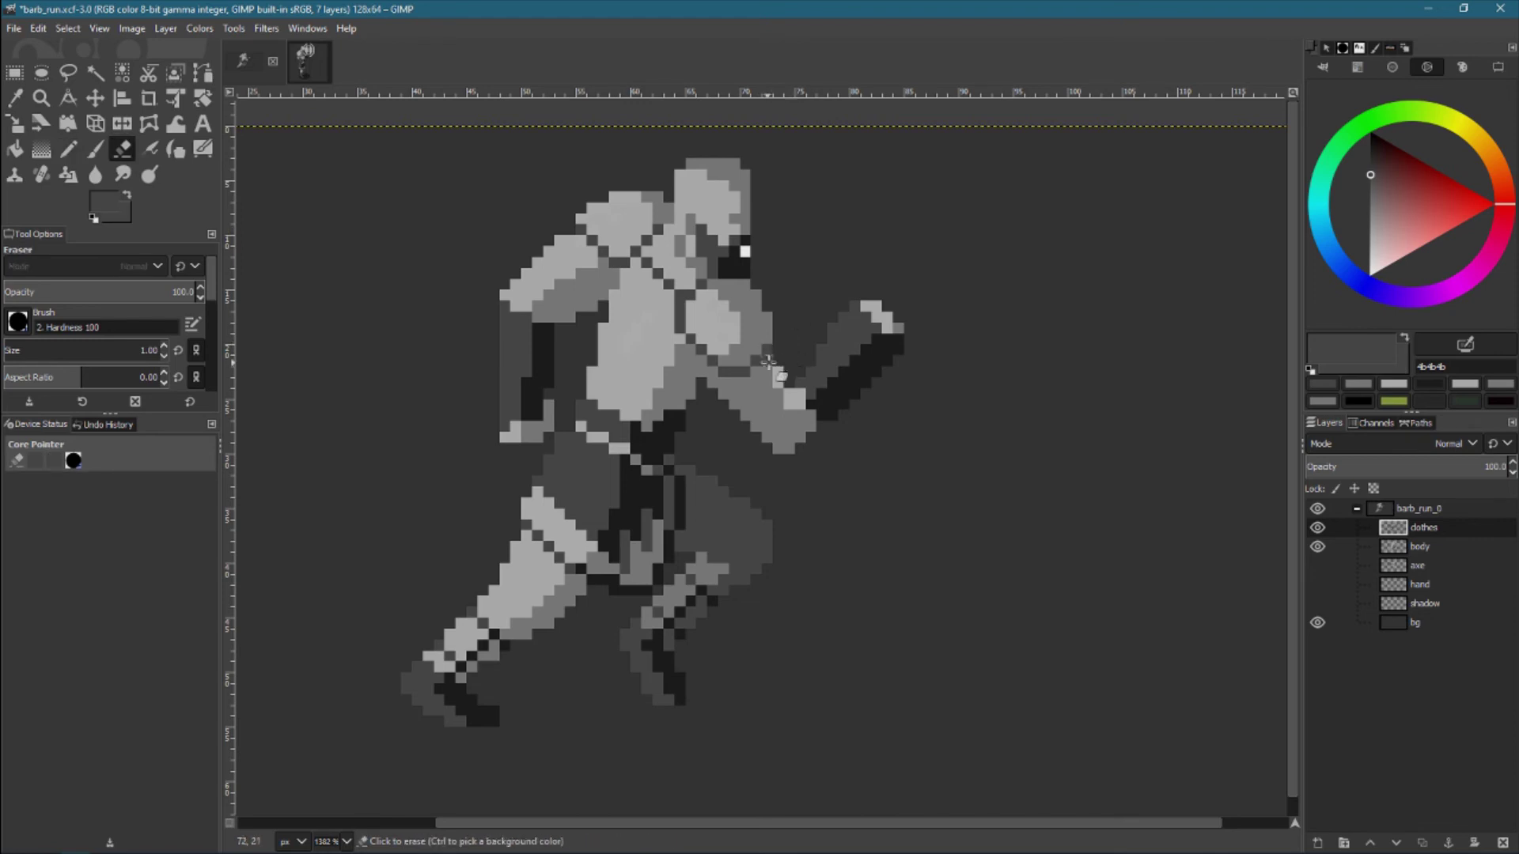
pyautogui.click(1317, 528)
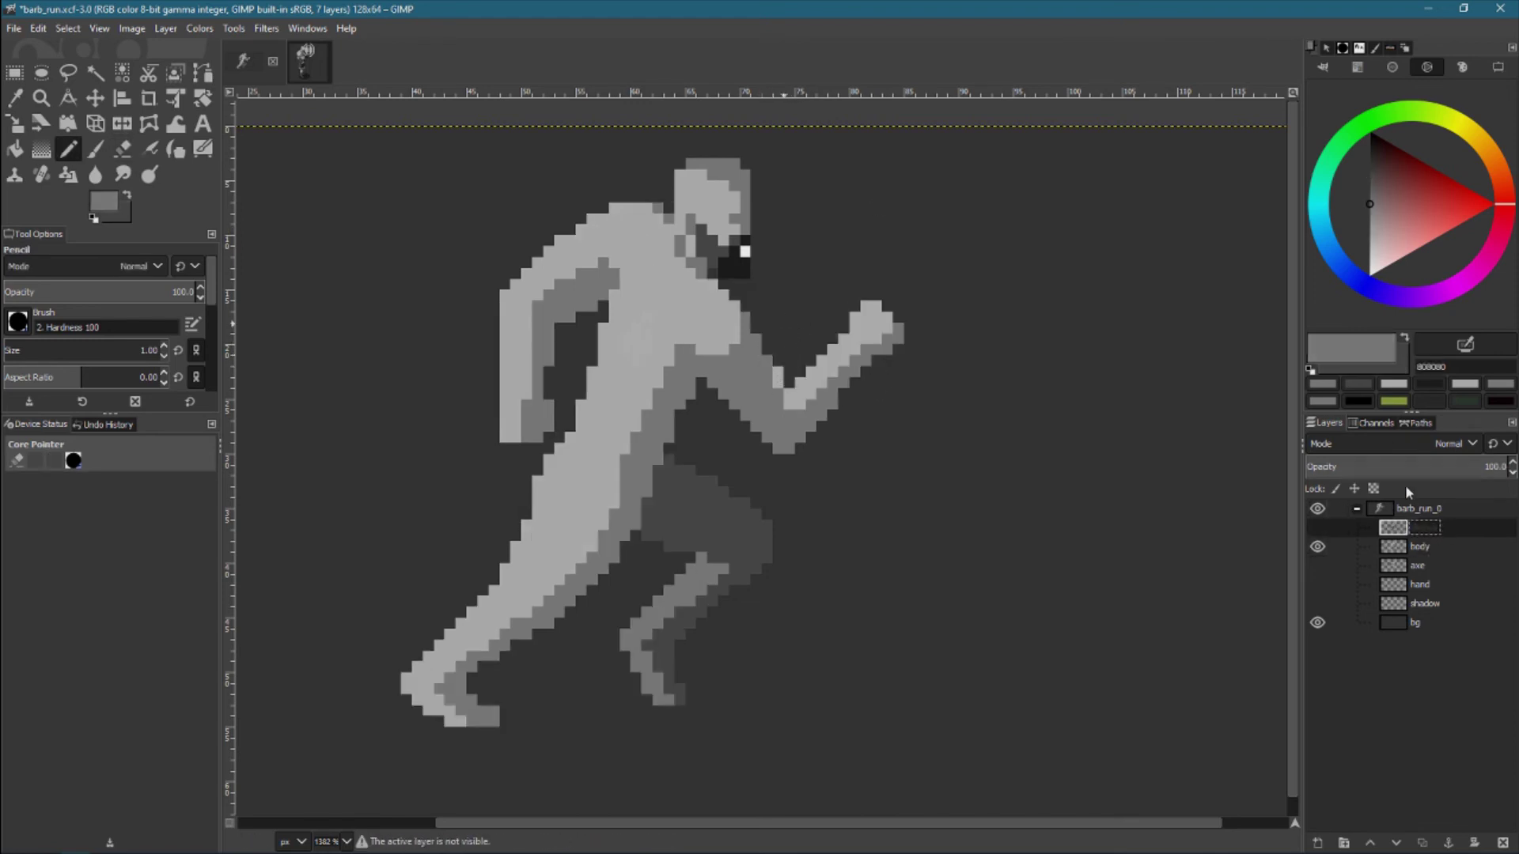
pyautogui.click(1317, 528)
# Touch up the raised shoulder's back edge in dark and light grey, checking the clothes and body layers separately
pyautogui.click(1318, 546)
pyautogui.keyDown('ctrl'); pyautogui.click(633, 197); pyautogui.keyUp('ctrl')
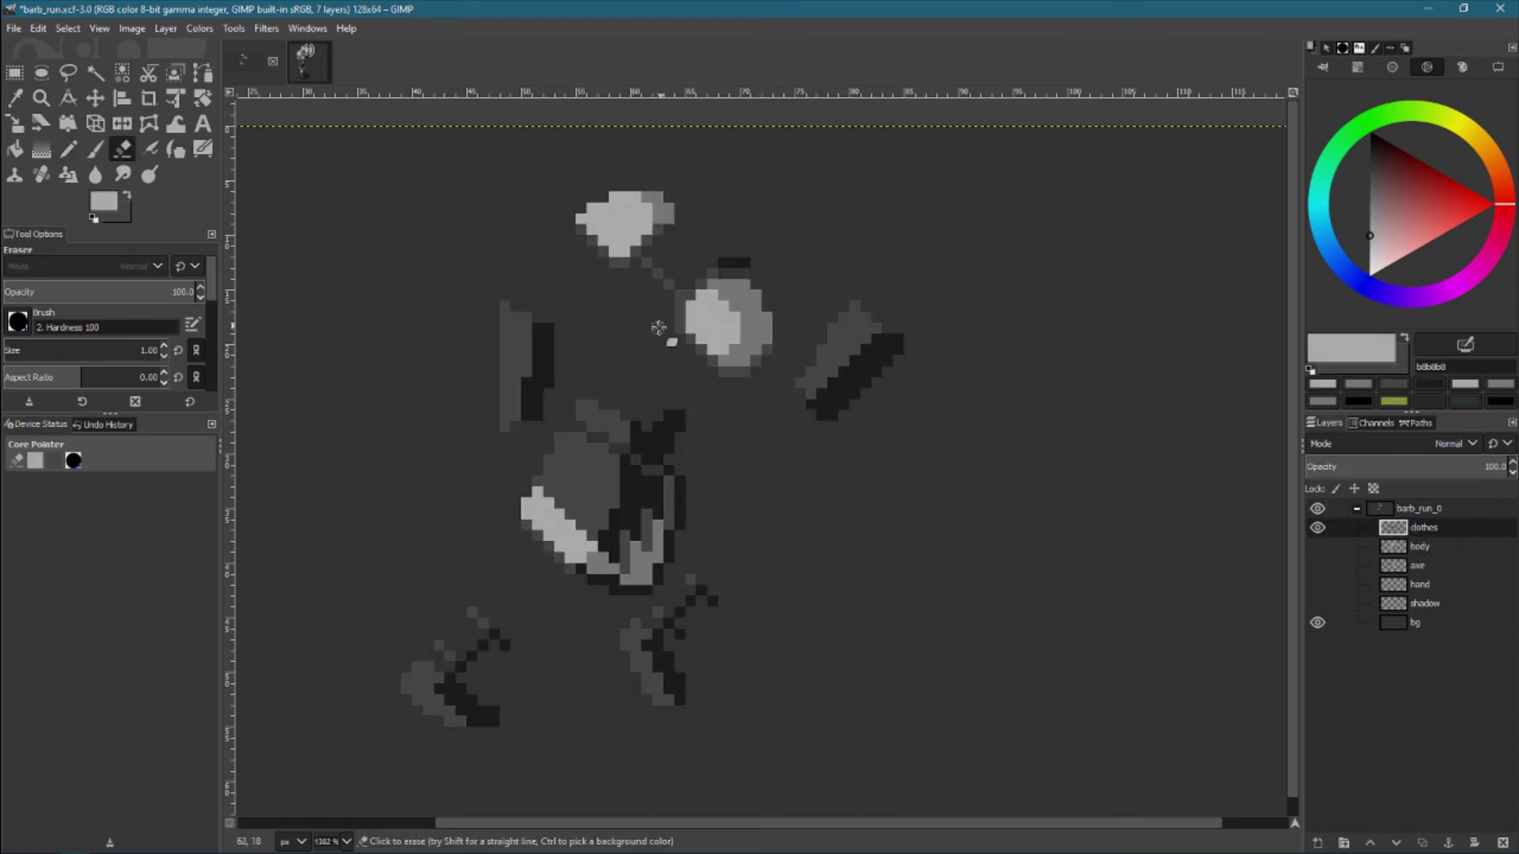
pyautogui.click(1317, 546)
pyautogui.keyDown('ctrl'); pyautogui.click(701, 154); pyautogui.keyUp('ctrl')
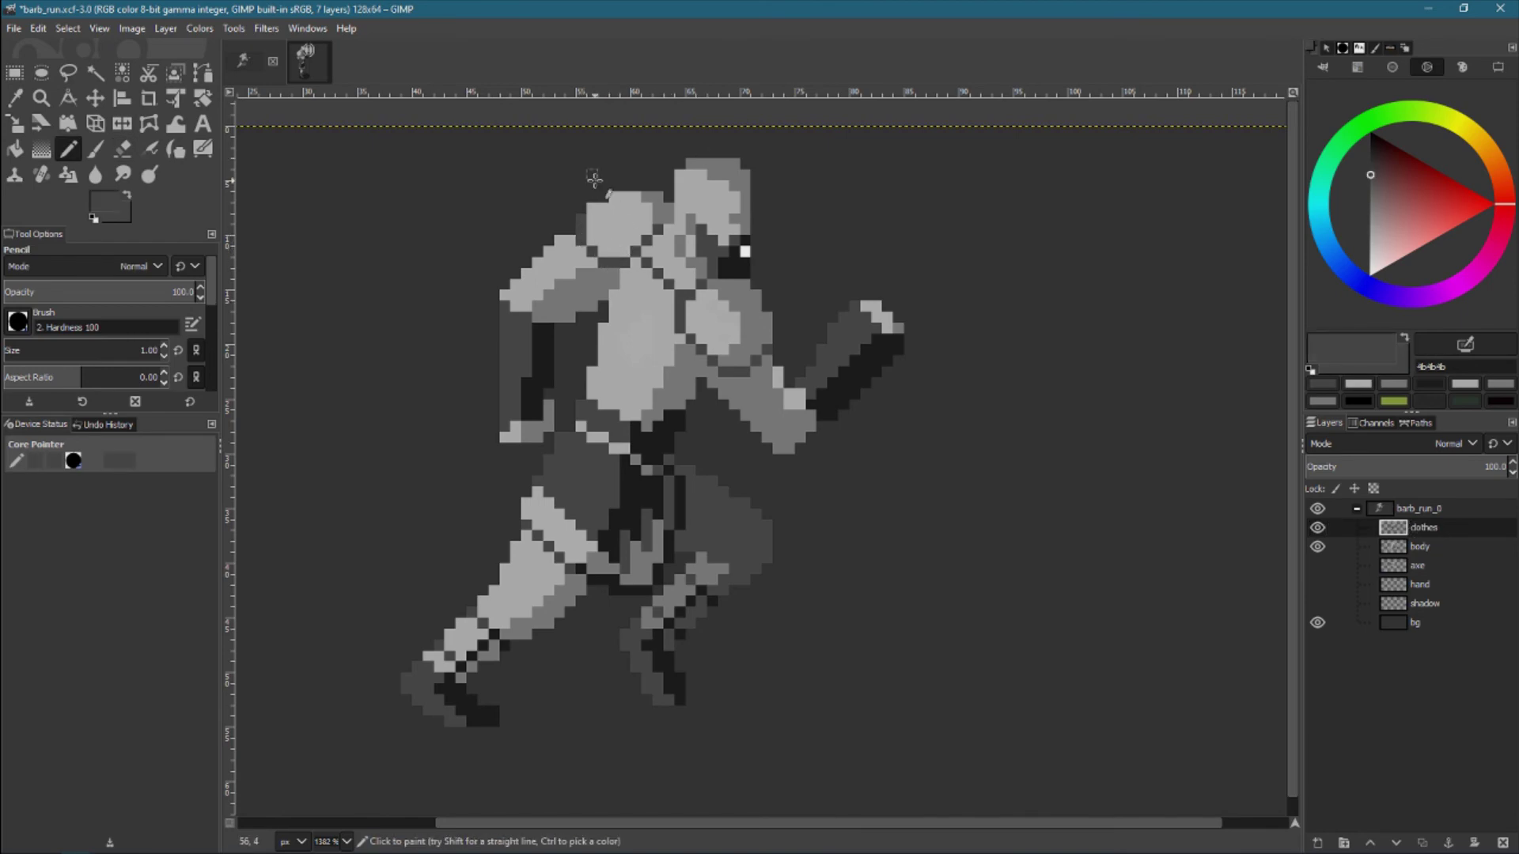
pyautogui.click(1317, 527)
pyautogui.click(1317, 527)
pyautogui.click(1317, 528)
pyautogui.click(1317, 527)
pyautogui.keyDown('ctrl'); pyautogui.click(609, 225); pyautogui.keyUp('ctrl')
pyautogui.keyDown('ctrl'); pyautogui.click(609, 226); pyautogui.keyUp('ctrl')
# Compare the sprite's silhouette with the clothes layer hidden and shown
pyautogui.click(1317, 528)
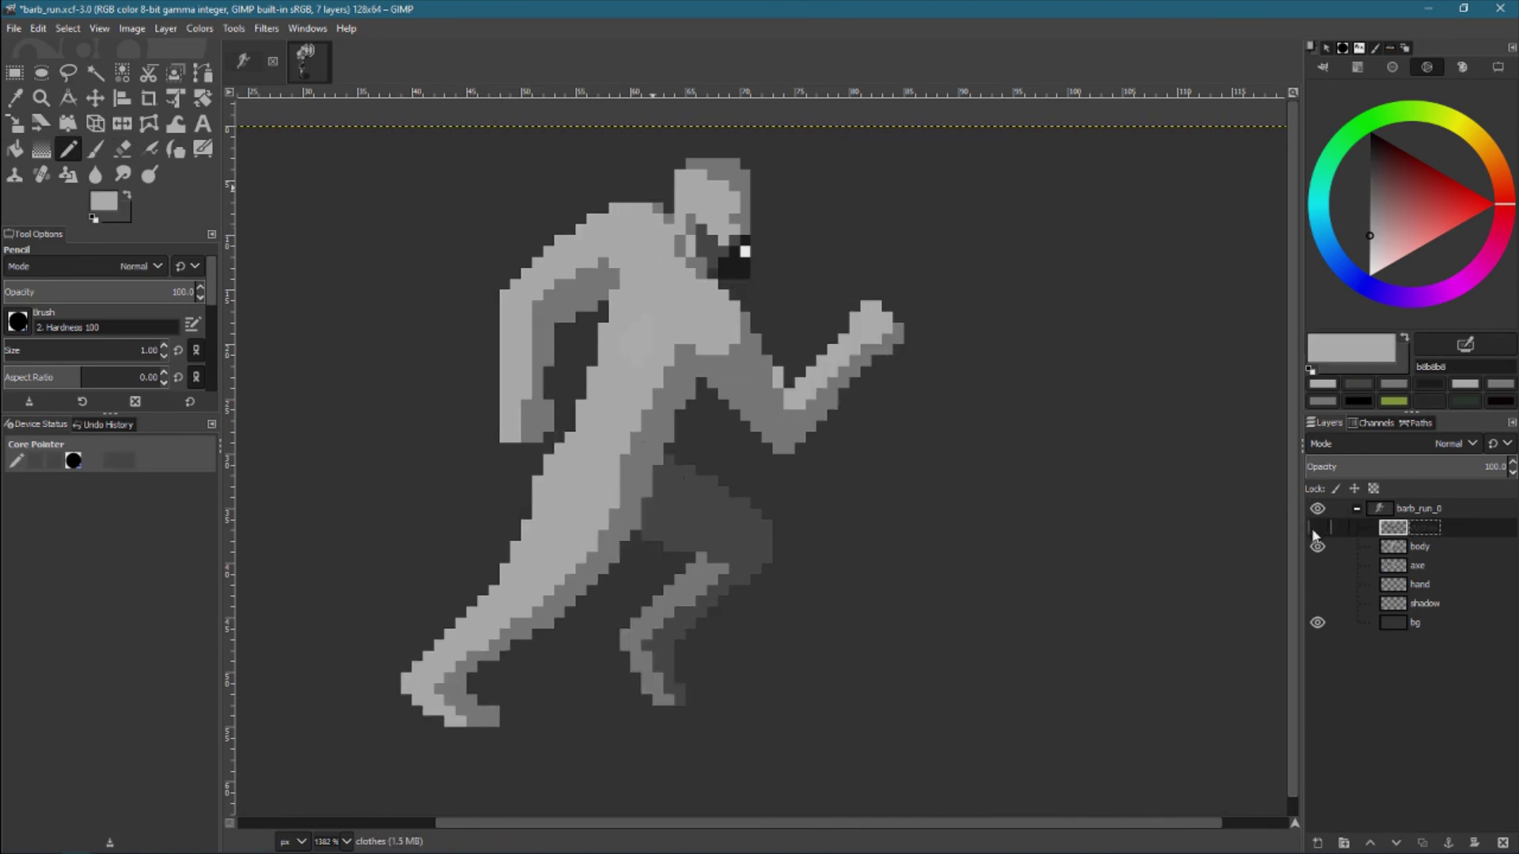
pyautogui.click(1315, 530)
pyautogui.click(1316, 530)
pyautogui.click(1317, 530)
pyautogui.click(1317, 531)
pyautogui.click(1317, 527)
# Show the axe and shadow layers, delete the hand layer, and make the clothes layer active
pyautogui.click(1318, 565)
pyautogui.scroll(-1, 699, 582)
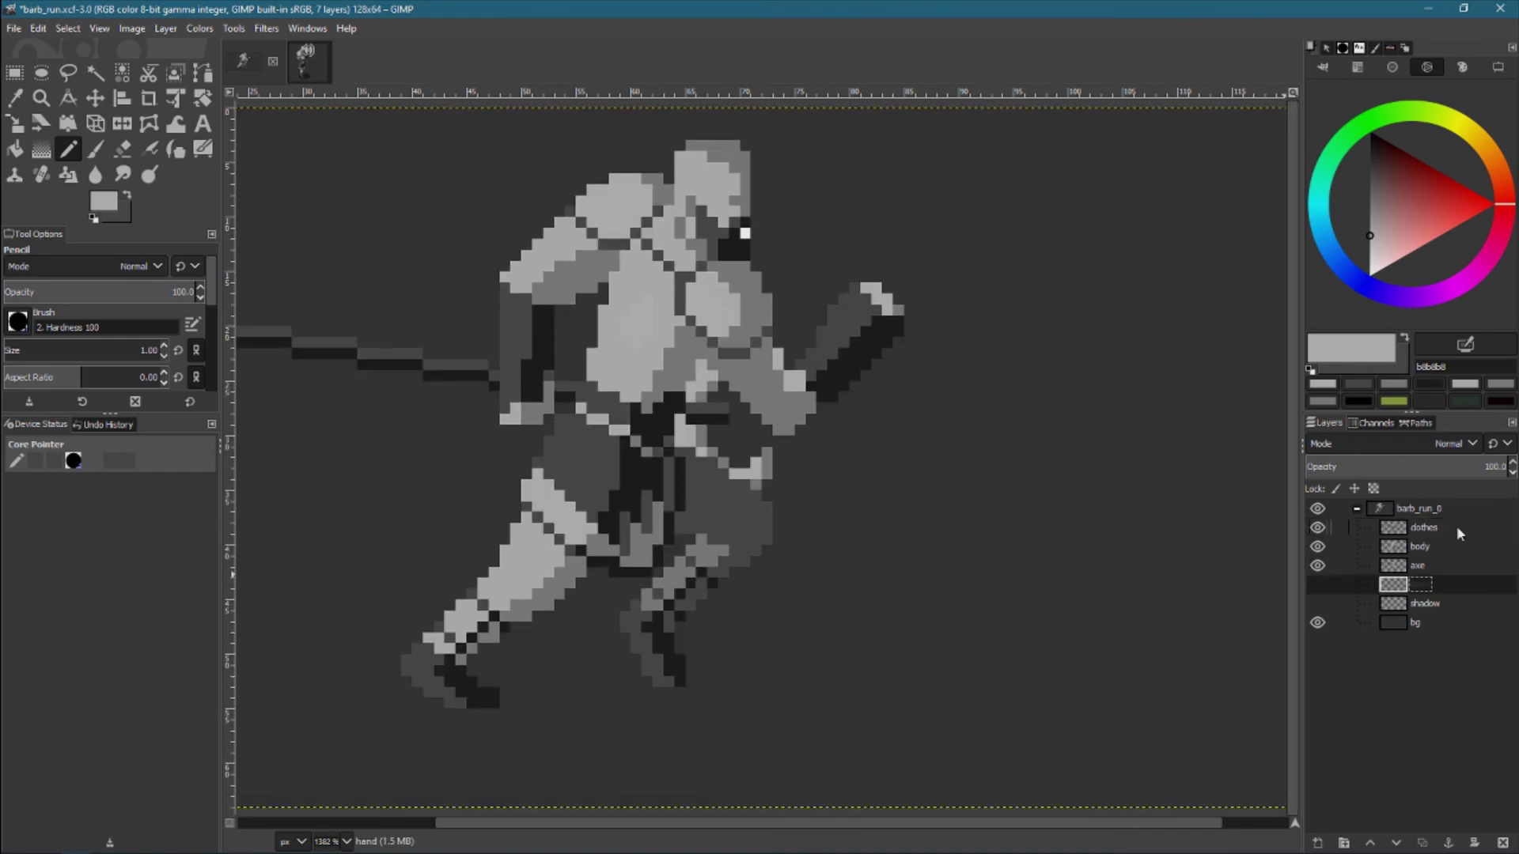
pyautogui.rightClick(1444, 584)
pyautogui.click(1345, 215)
pyautogui.click(1439, 531)
# Make a wide, flat elliptical selection on the ground beneath the running figure, spanning both feet
pyautogui.press('x')
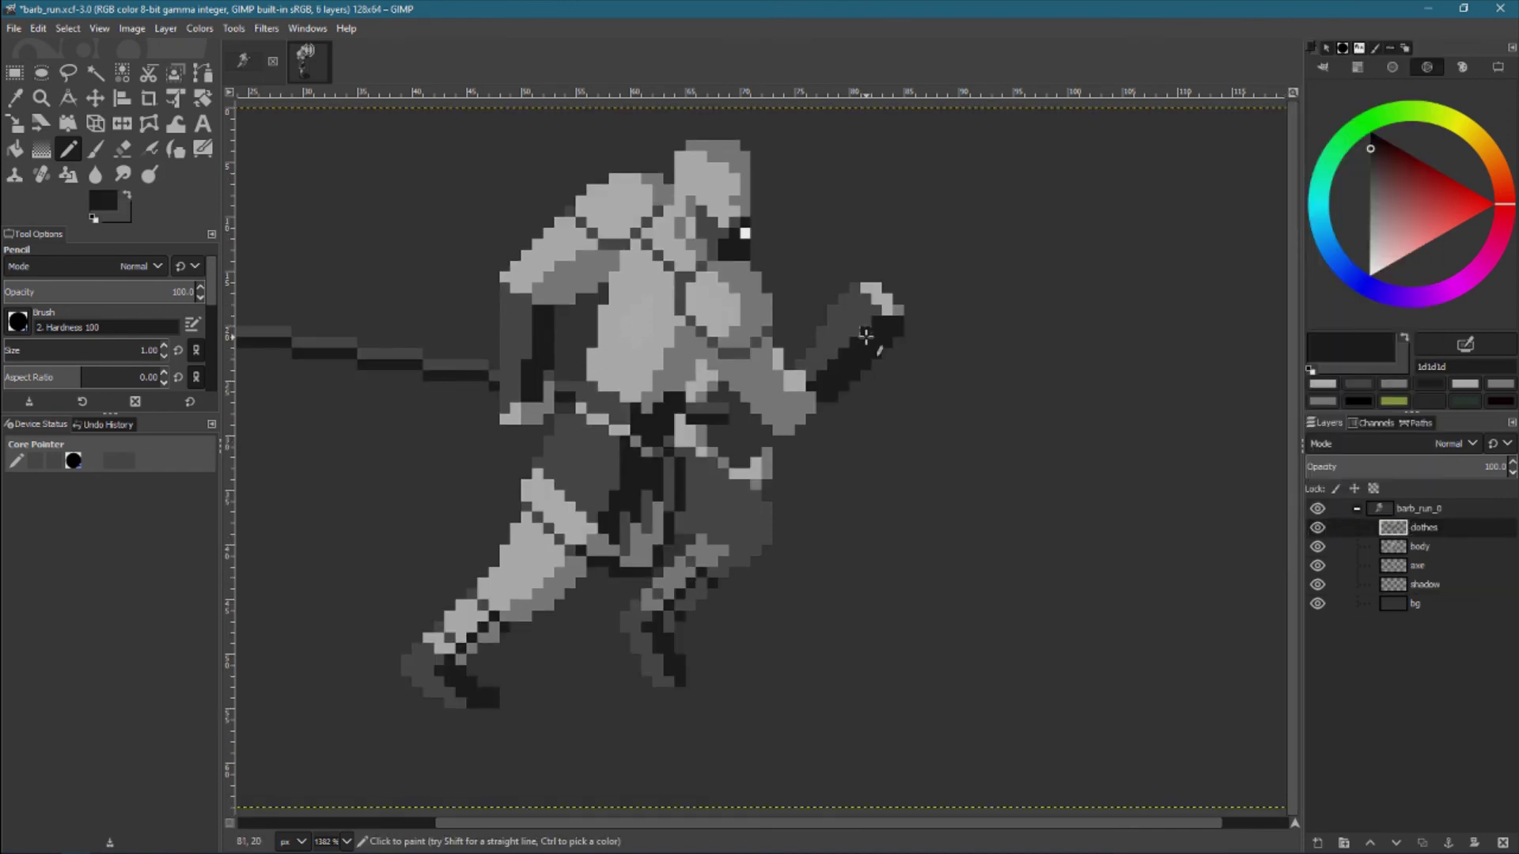
pyautogui.press('4')
pyautogui.press('e')
pyautogui.moveTo(480, 621); pyautogui.dragTo(727, 651)
pyautogui.moveTo(602, 607); pyautogui.dragTo(601, 589)
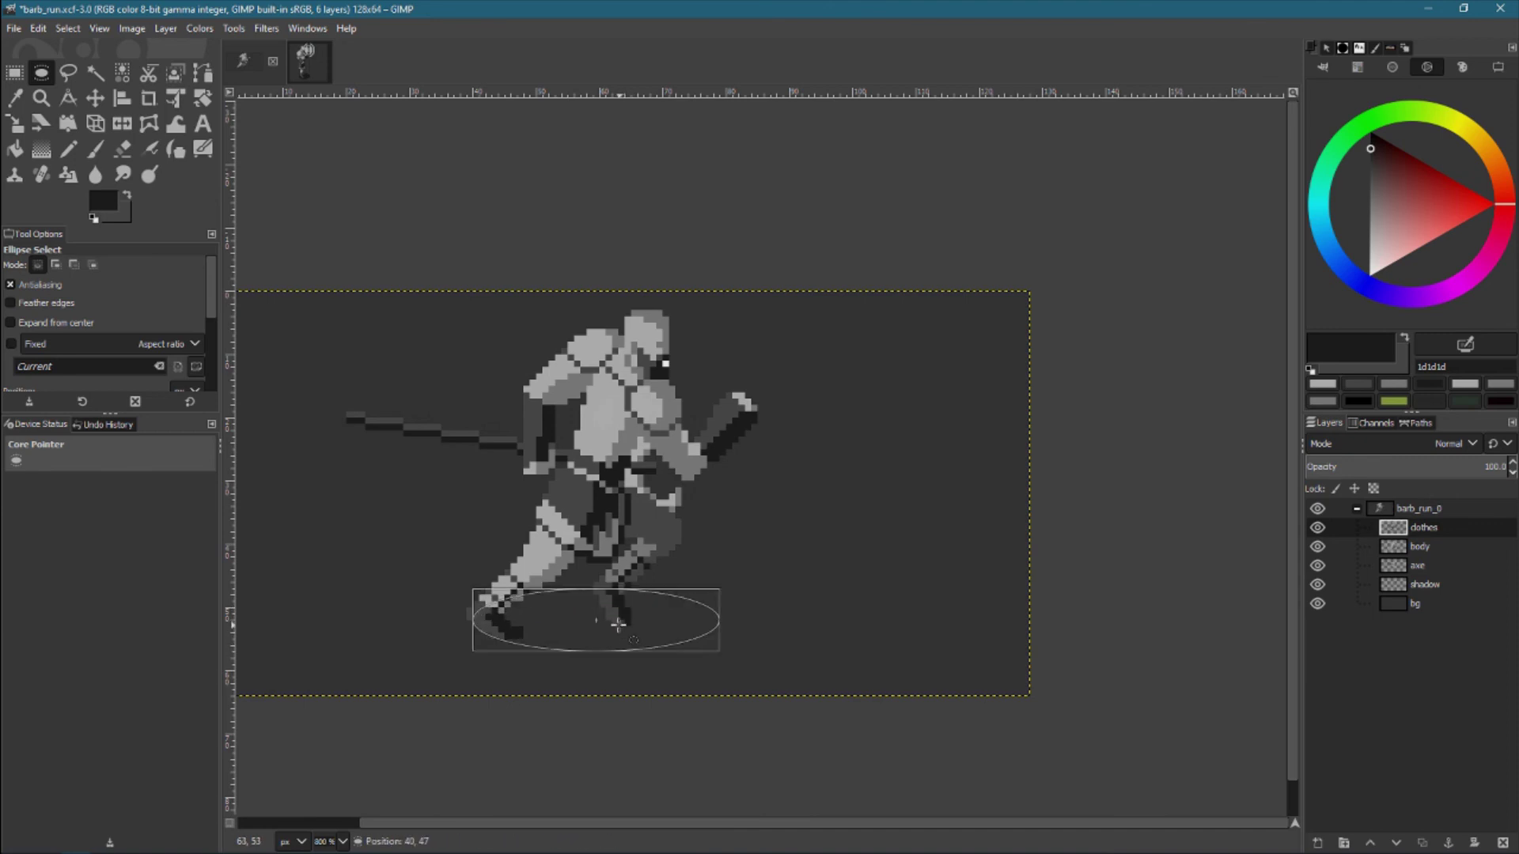
# Fill the elliptical ground shadow on the shadow layer with near-black 1d1d1d
pyautogui.press('n')
pyautogui.press('pagedown')
pyautogui.press('pagedown')
pyautogui.press('pagedown')
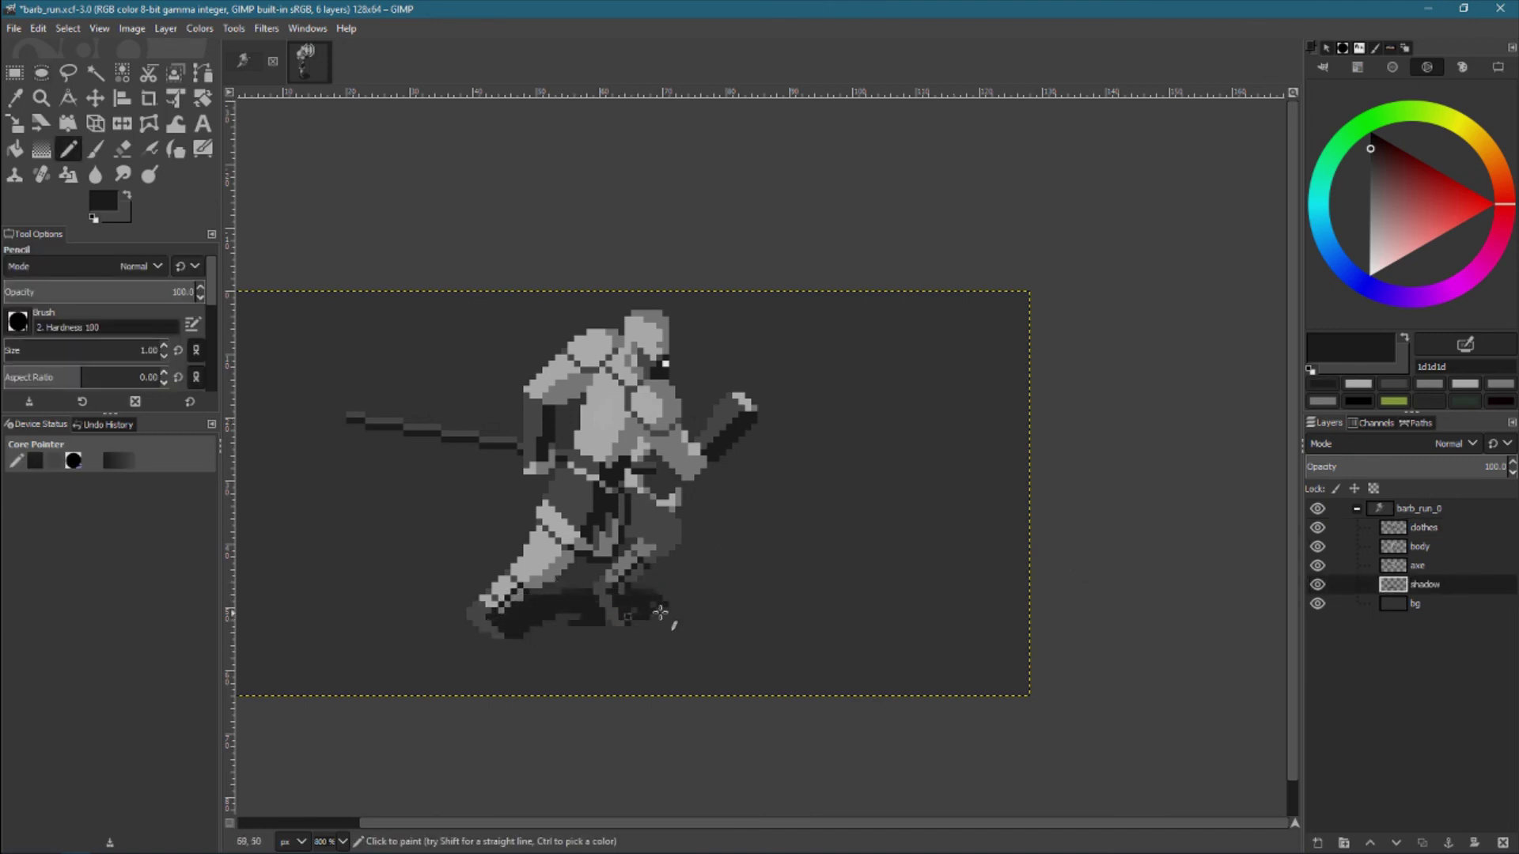
pyautogui.hotkey('shift', 'b')
pyautogui.click(568, 614)
# Hide the clothes, body and axe layers to isolate the shadow, clear the selection, and inspect the ellipse's edges
pyautogui.keyDown('shift'); pyautogui.click(1318, 584); pyautogui.keyUp('shift')
pyautogui.hotkey('ctrl', 'shift', 'a')
pyautogui.hotkey('shift', 'e')
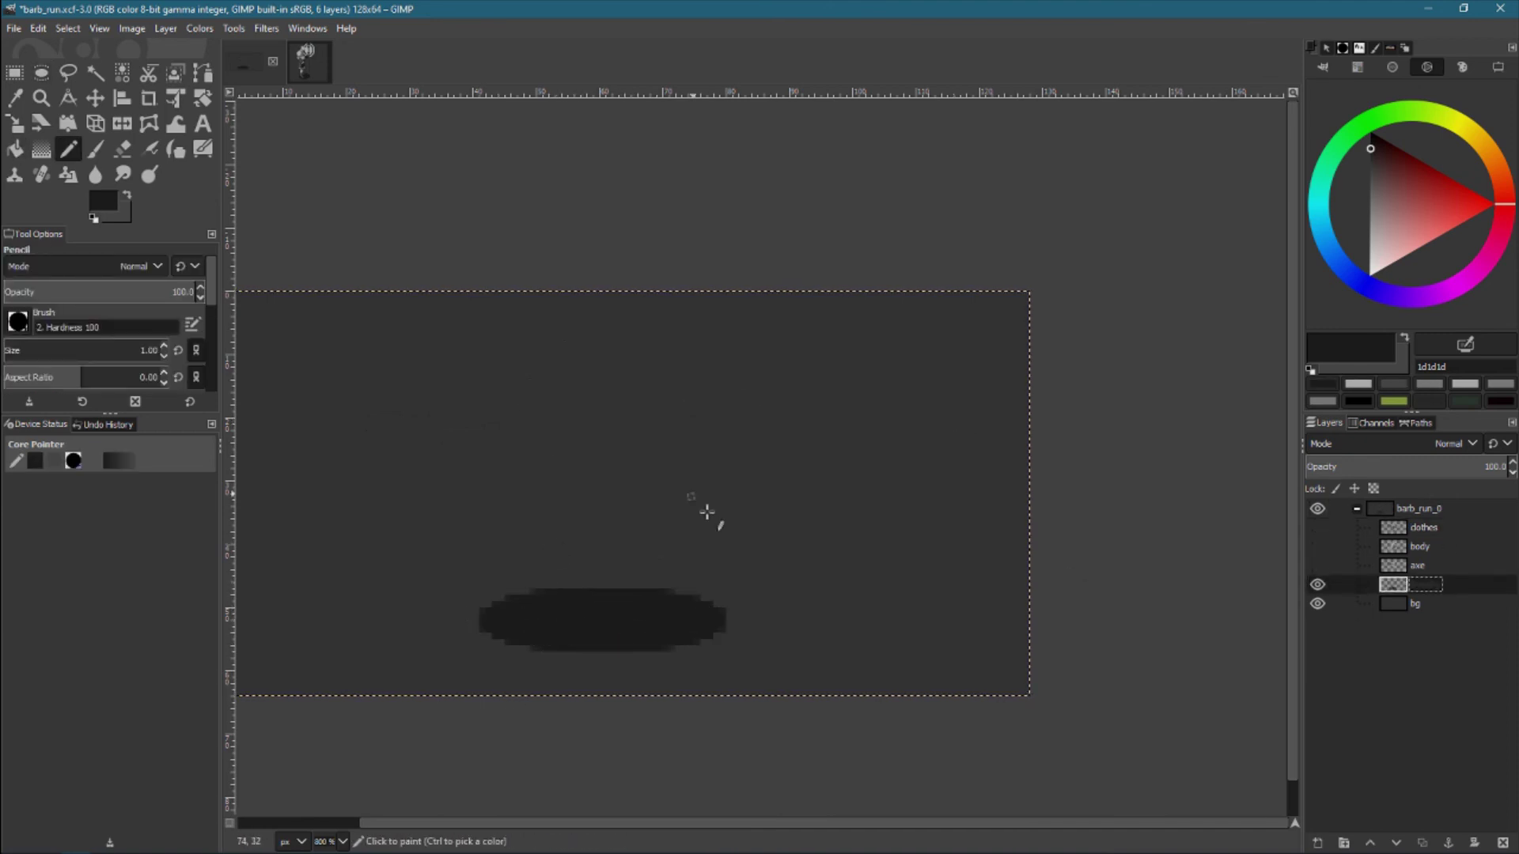
pyautogui.scroll(4, 706, 509)
pyautogui.press('z')
pyautogui.scroll(-7, 1000, 356)
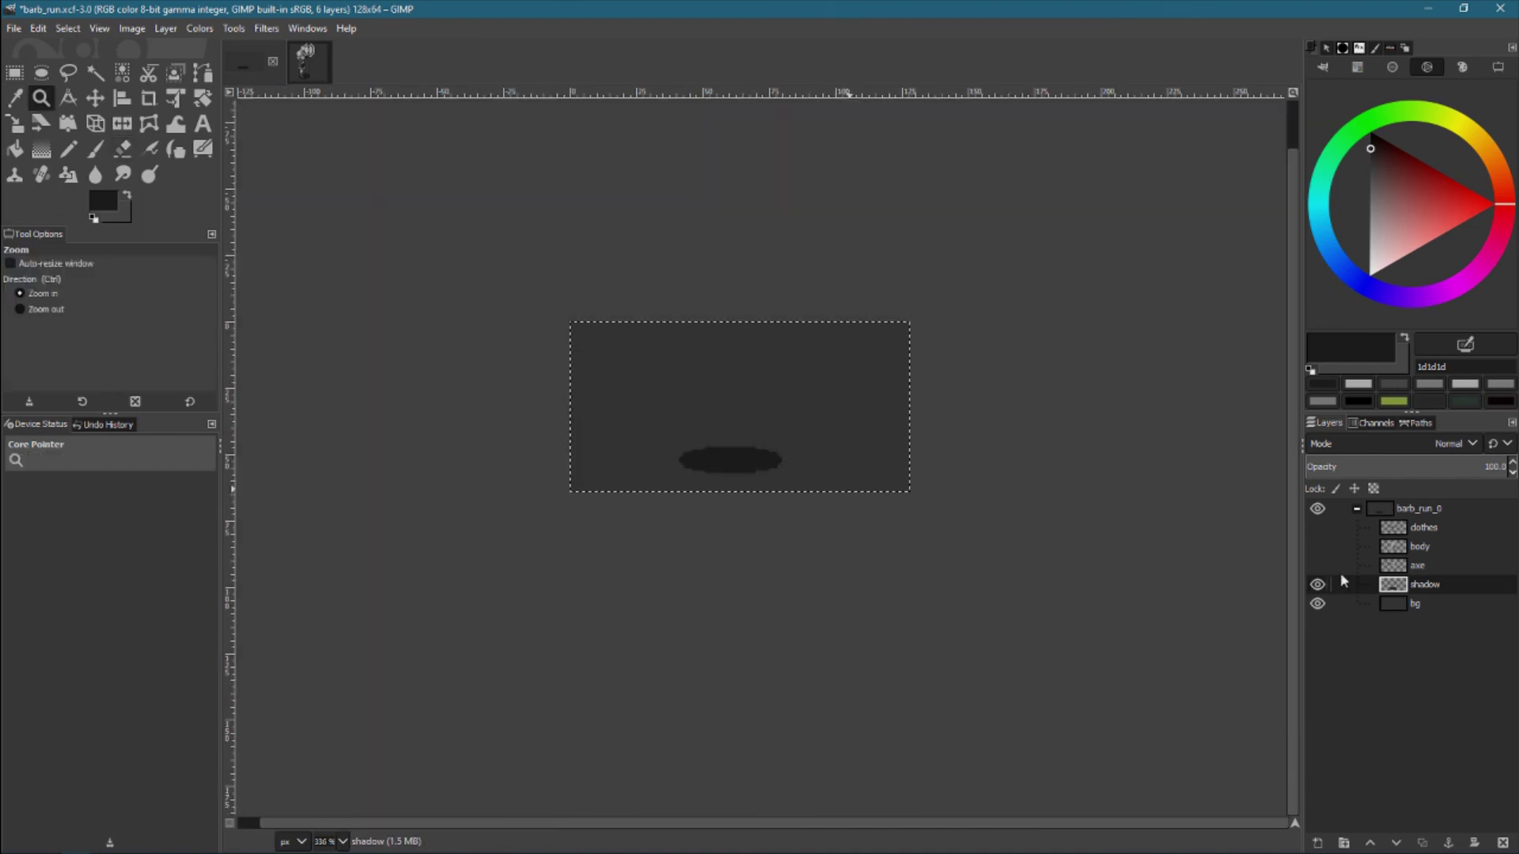